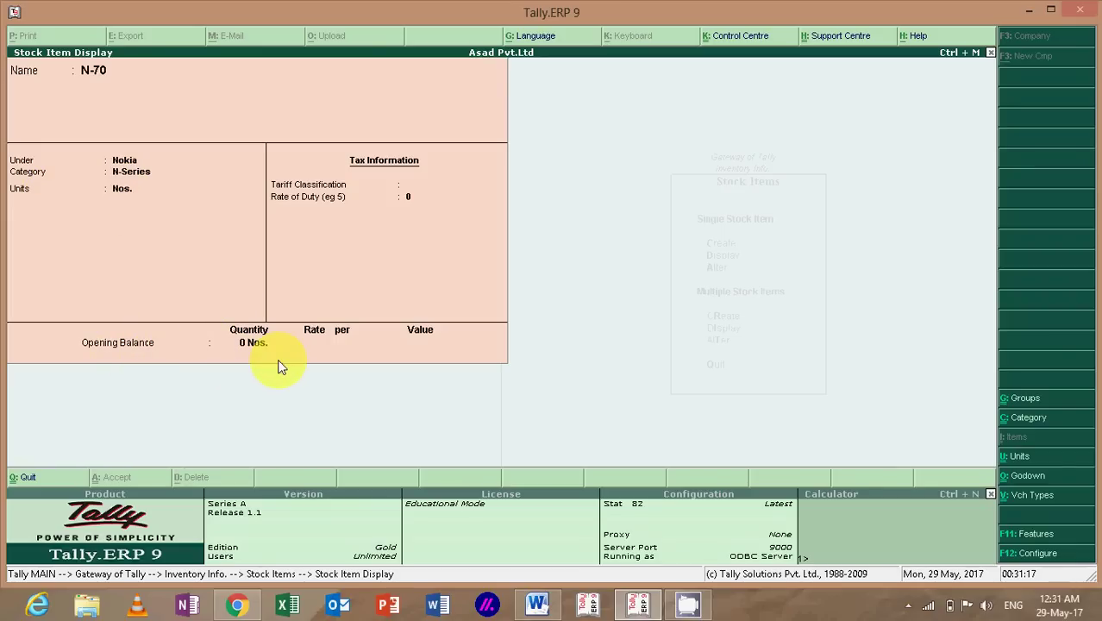
Step: Close the N-70 details and display the details of stock item N-90
{"action": "key", "text": "Escape"}
{"action": "key", "text": "Down"}
{"action": "key", "text": "Down"}
{"action": "key", "text": "Down"}
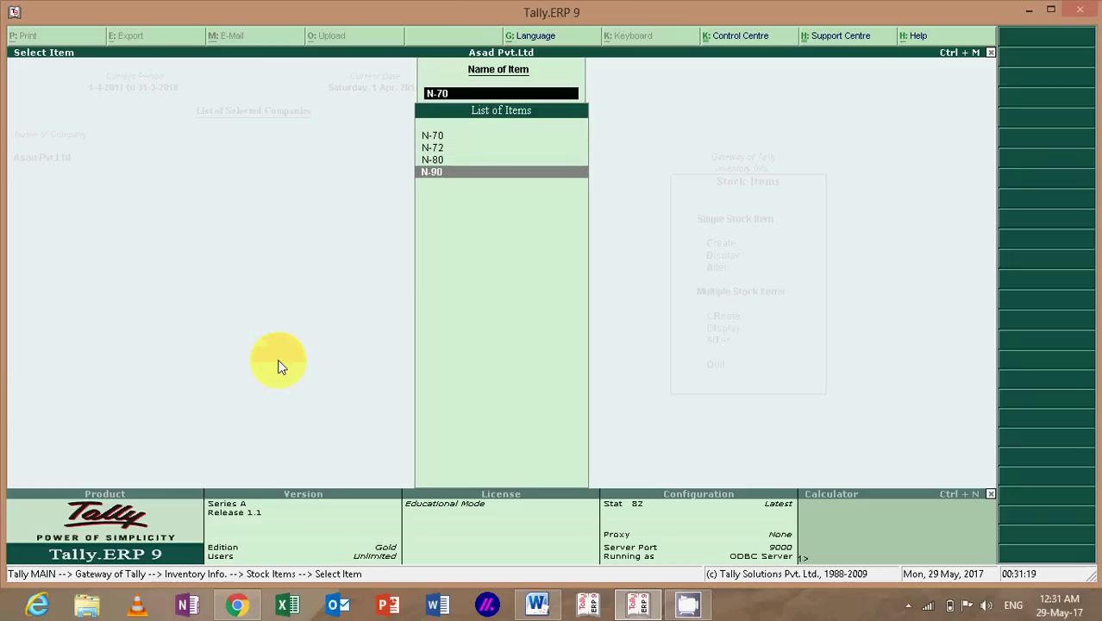
{"action": "key", "text": "Up"}
{"action": "key", "text": "Up"}
{"action": "key", "text": "Return"}
{"action": "key", "text": "Page_Down"}
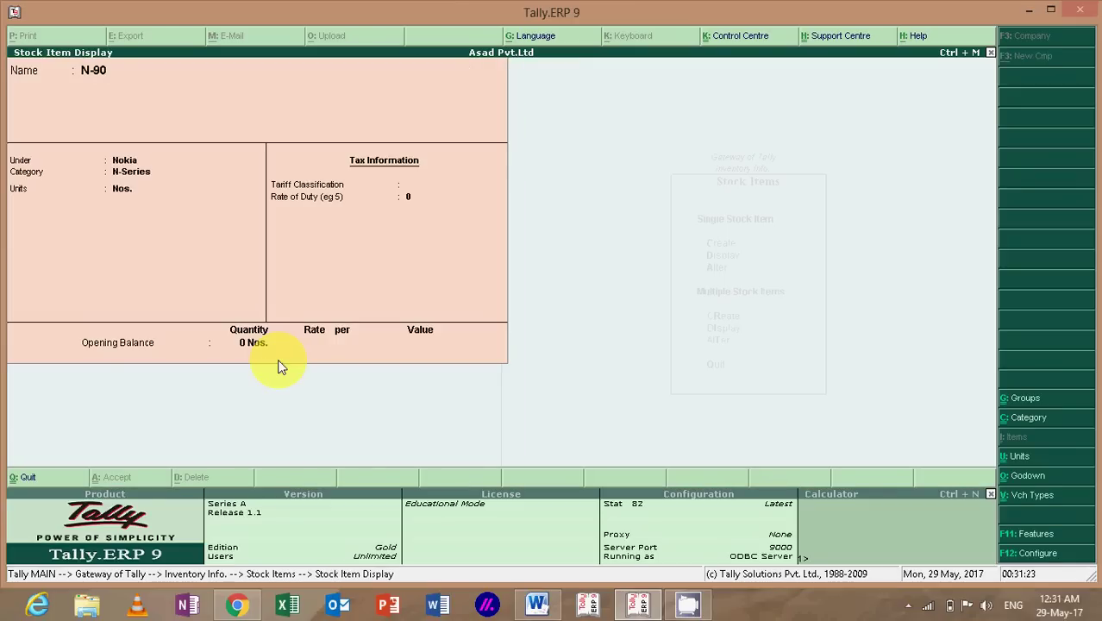
Step: Leave the stock item display, return to the Gateway of Tally and open Accounting Vouchers
{"action": "key", "text": "Escape"}
{"action": "key", "text": "Escape"}
{"action": "key", "text": "Escape"}
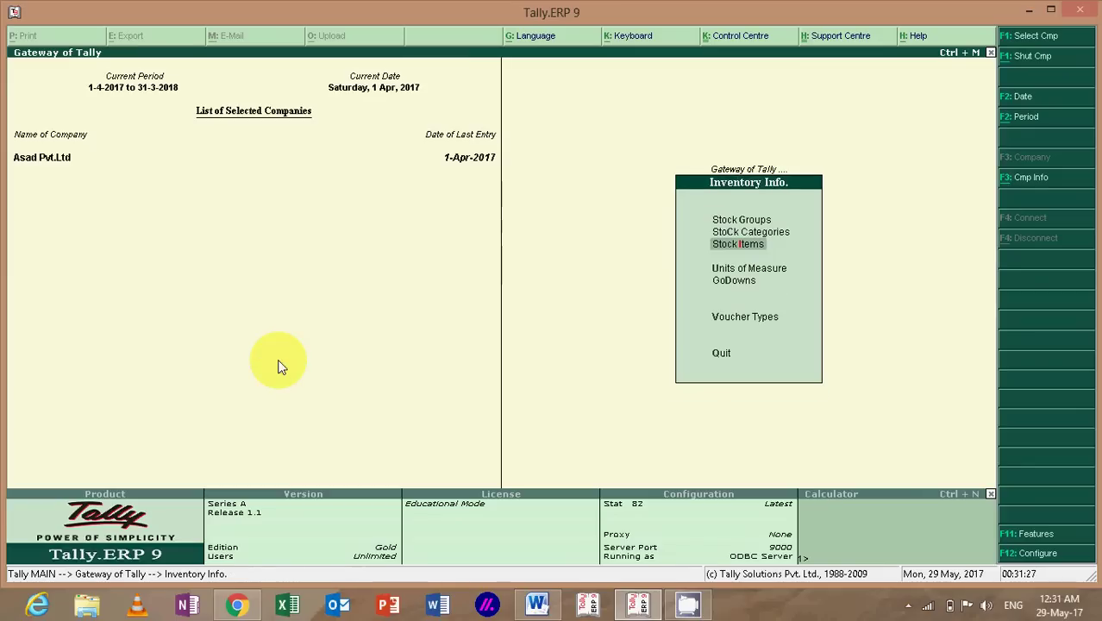
{"action": "key", "text": "Escape"}
{"action": "key", "text": "Up"}
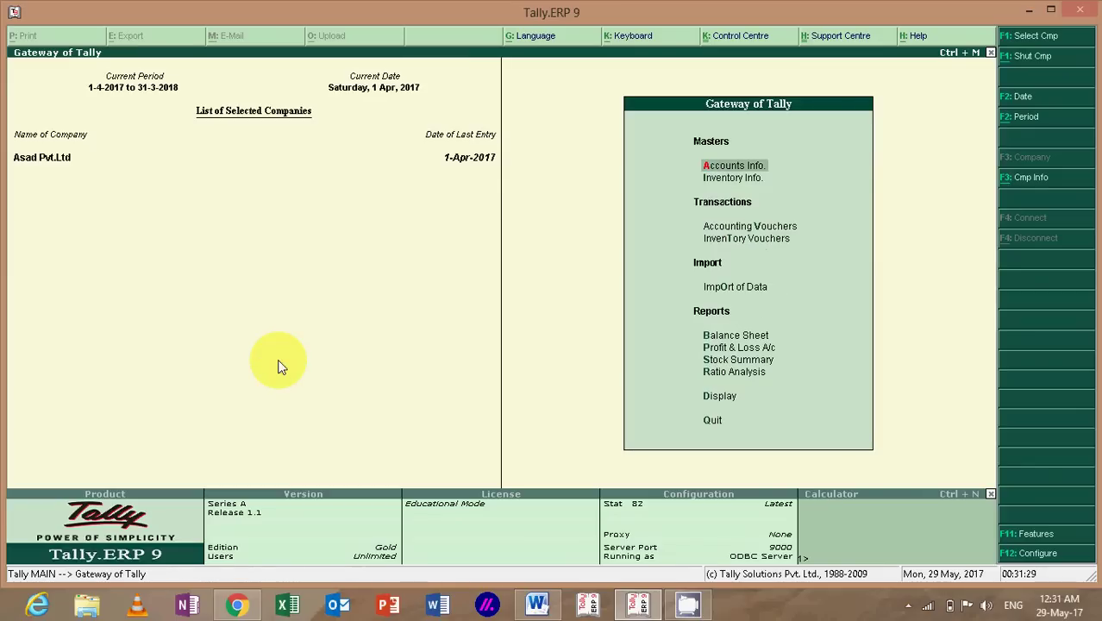
{"action": "key", "text": "Down"}
{"action": "key", "text": "Down"}
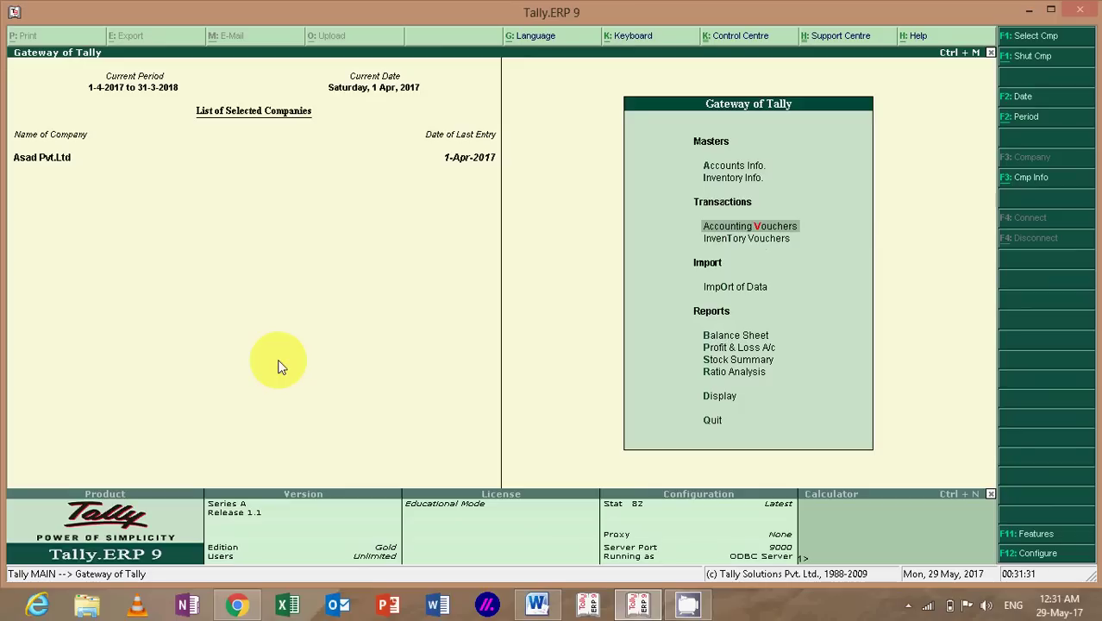
{"action": "key", "text": "Return"}
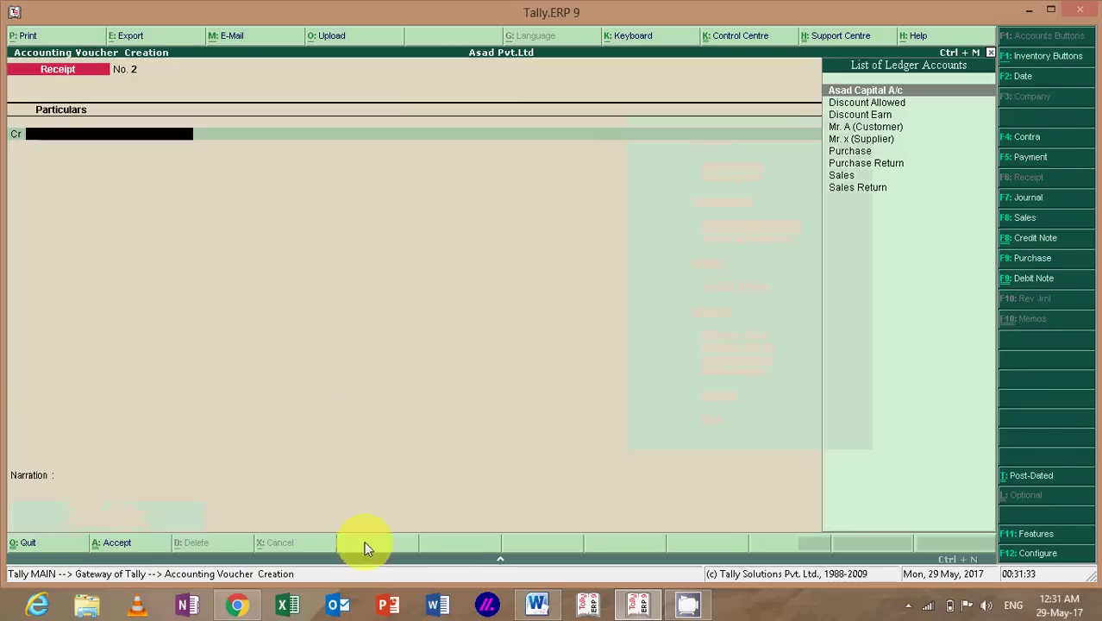
Step: Switch to the Payroll document in Word and highlight bill reference B1SR13 in the purchase transaction line
{"action": "left_click", "coordinate": [538, 606]}
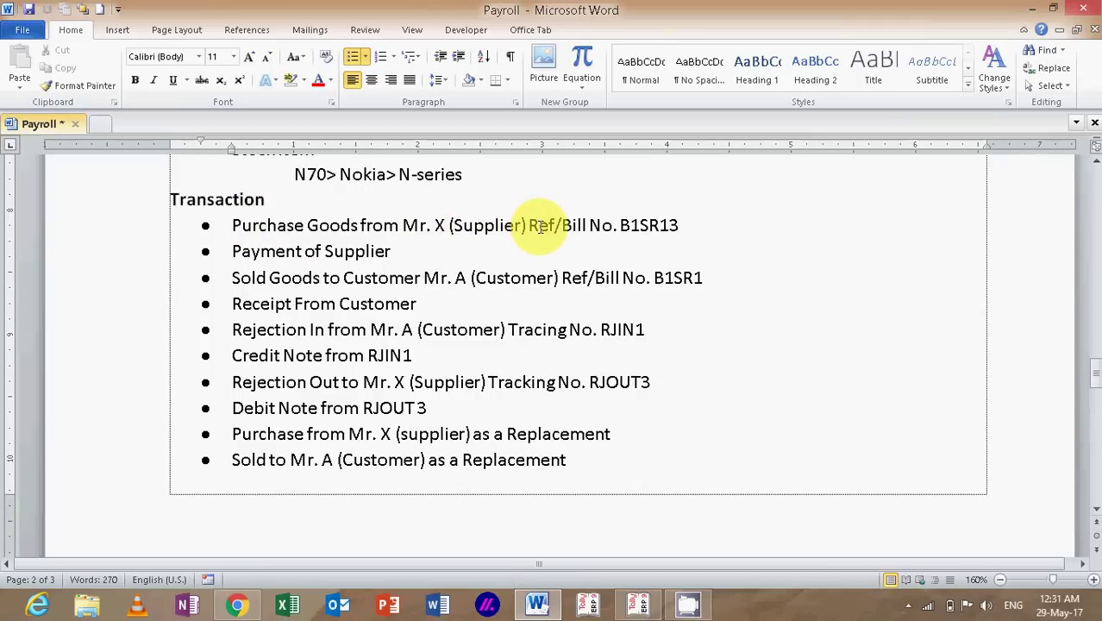
{"action": "left_click_drag", "start_coordinate": [620, 225], "coordinate": [682, 225]}
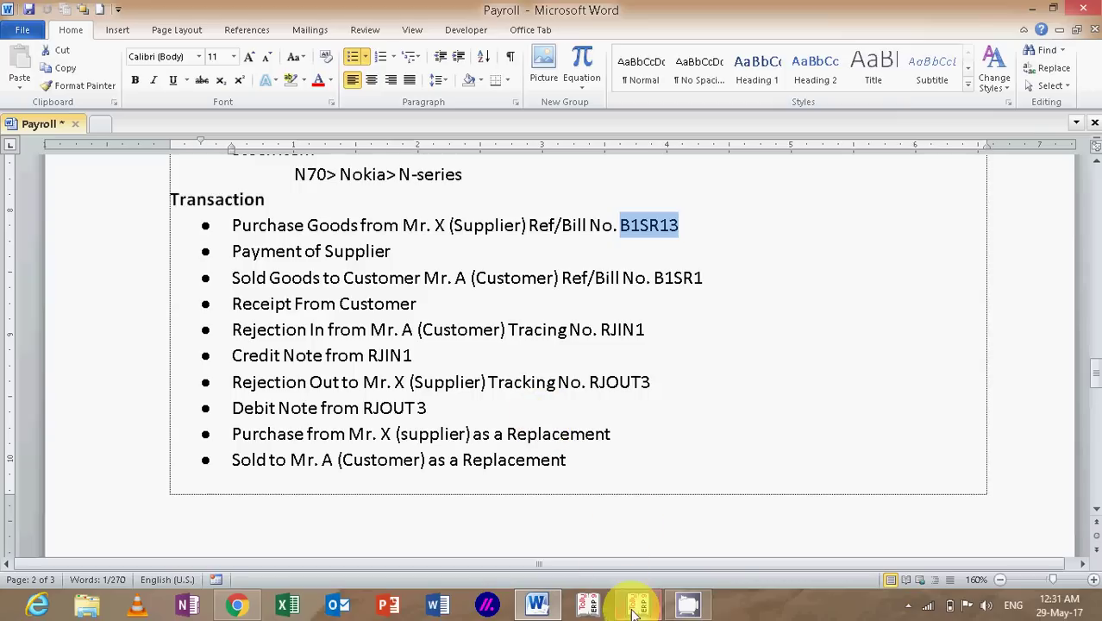
Step: Switch back to Tally.ERP 9 and change the voucher type from Receipt to Purchase
{"action": "mouse_move", "coordinate": [635, 608]}
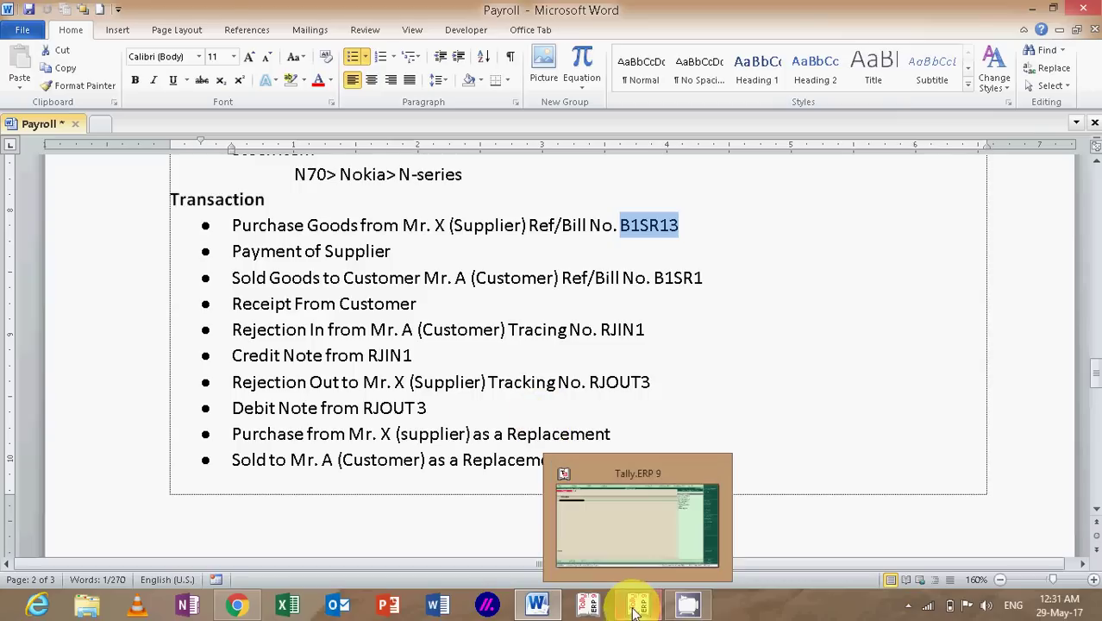
{"action": "left_click", "coordinate": [630, 536]}
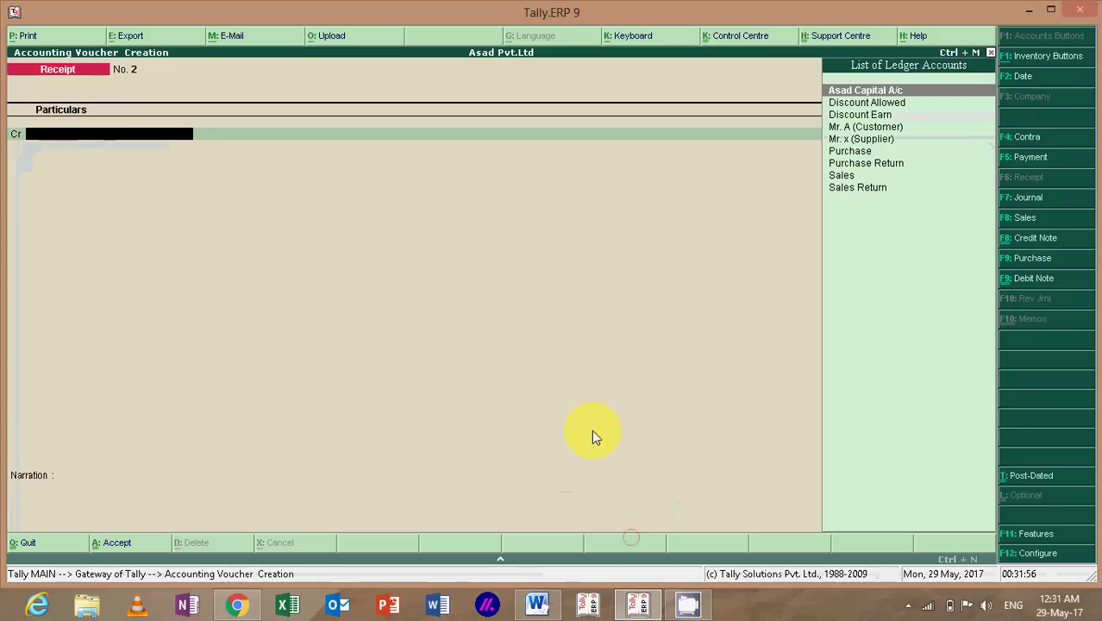
{"action": "left_click", "coordinate": [1037, 264]}
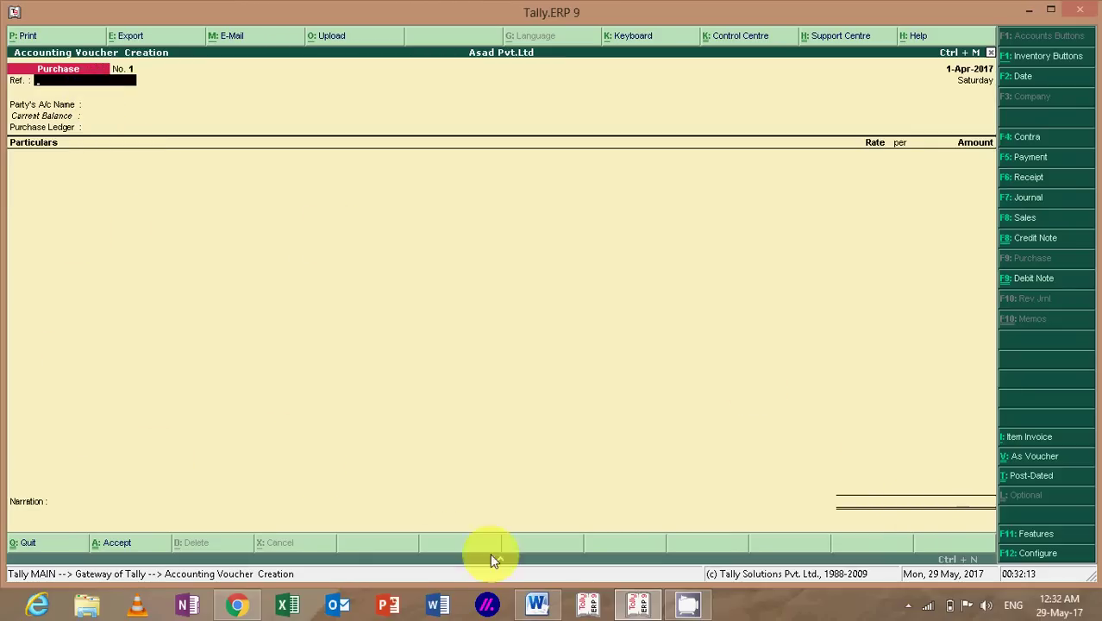
Step: Switch to the Payroll document in Word and add the line "Purchase / Sales" below the Transaction heading
{"action": "left_click", "coordinate": [543, 604]}
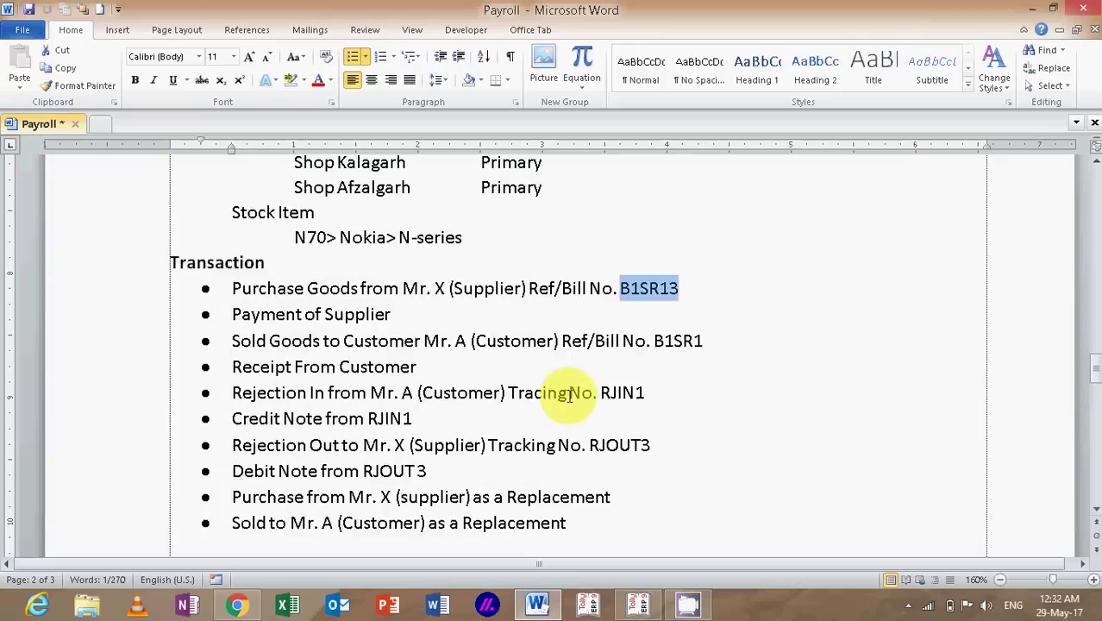
{"action": "scroll", "coordinate": [569, 395], "scroll_direction": "down", "scroll_amount": 3}
{"action": "scroll", "coordinate": [570, 395], "scroll_direction": "up", "scroll_amount": 6}
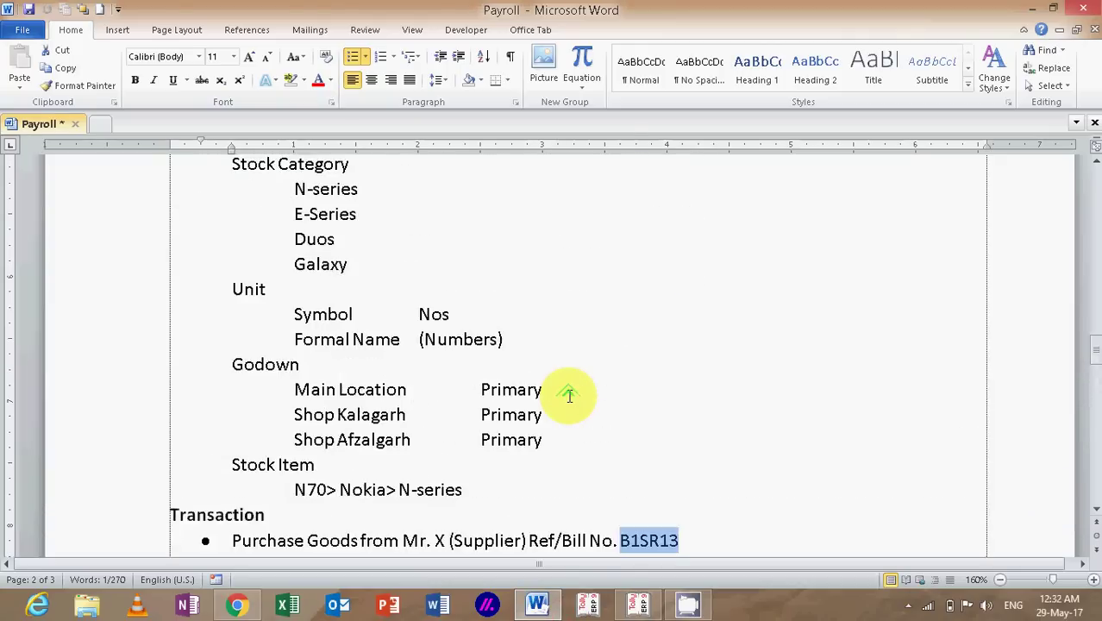
{"action": "scroll", "coordinate": [569, 395], "scroll_direction": "up", "scroll_amount": 4}
{"action": "scroll", "coordinate": [569, 395], "scroll_direction": "down", "scroll_amount": 1}
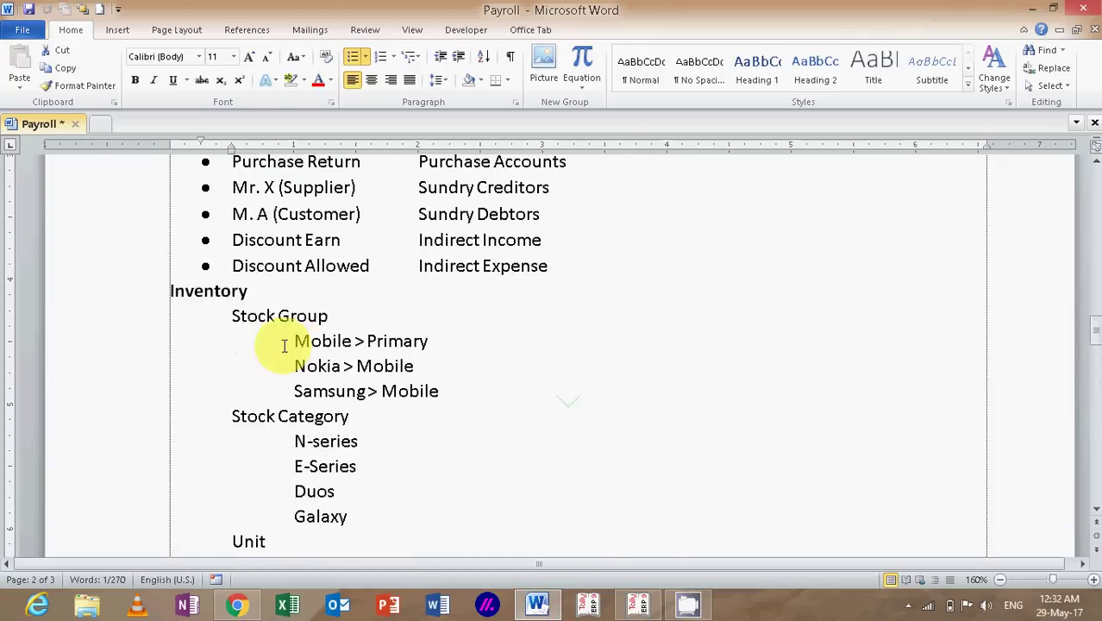
{"action": "scroll", "coordinate": [284, 345], "scroll_direction": "down", "scroll_amount": 8}
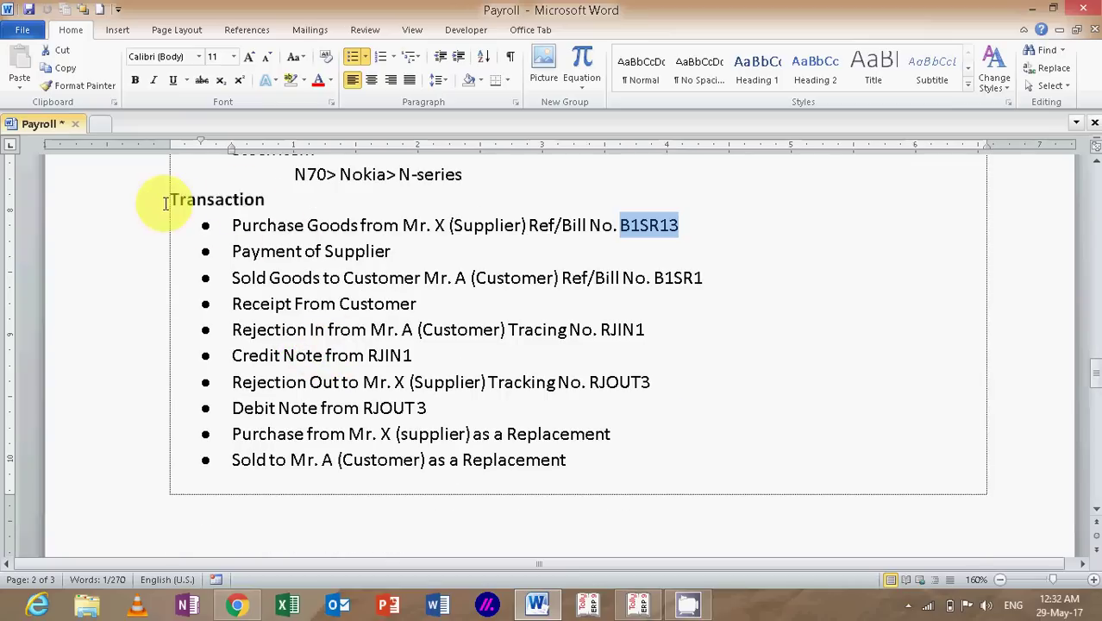
{"action": "left_click", "coordinate": [293, 196]}
{"action": "key", "text": "Return"}
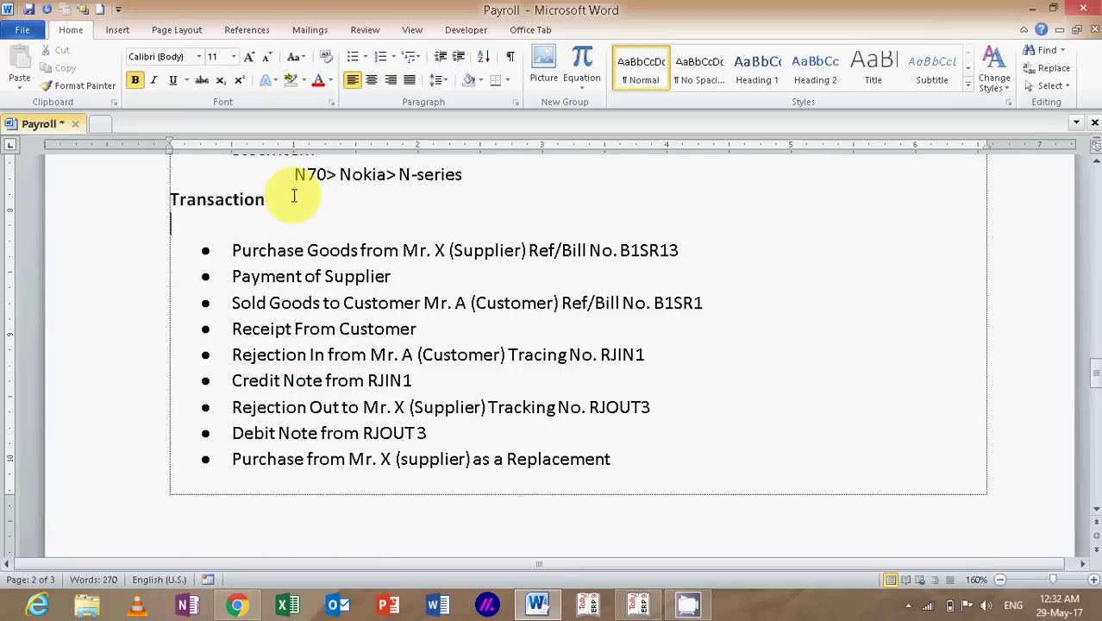
{"action": "type", "text": "Purchase / Sales"}
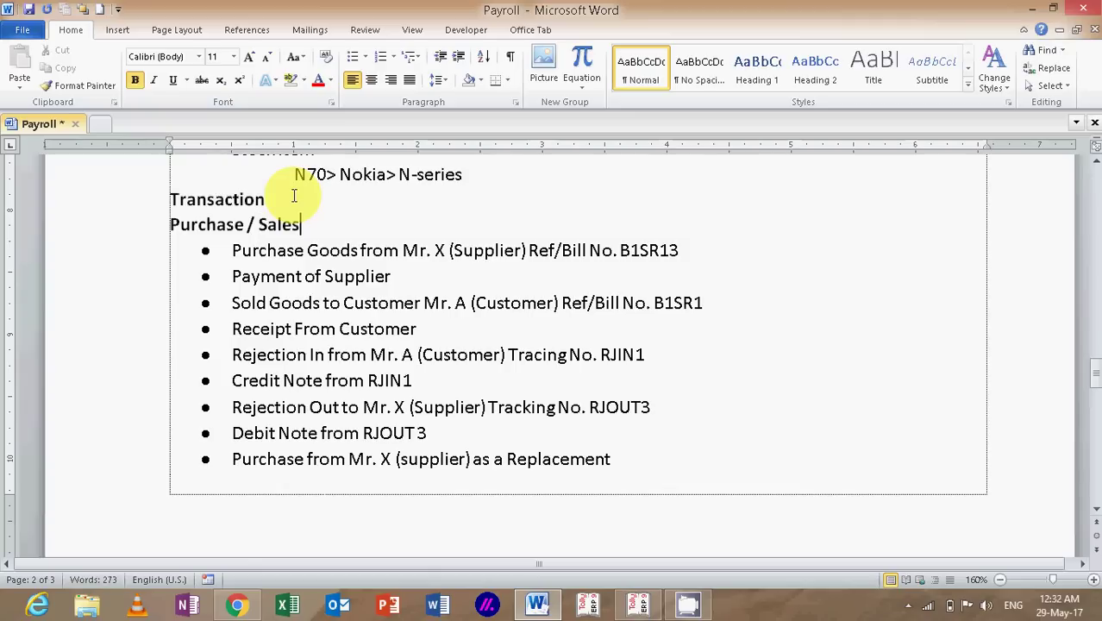
Step: Add the line "F12 > Use Default for Bill Allocation - No" below "Purchase / Sales"
{"action": "key", "text": "Return"}
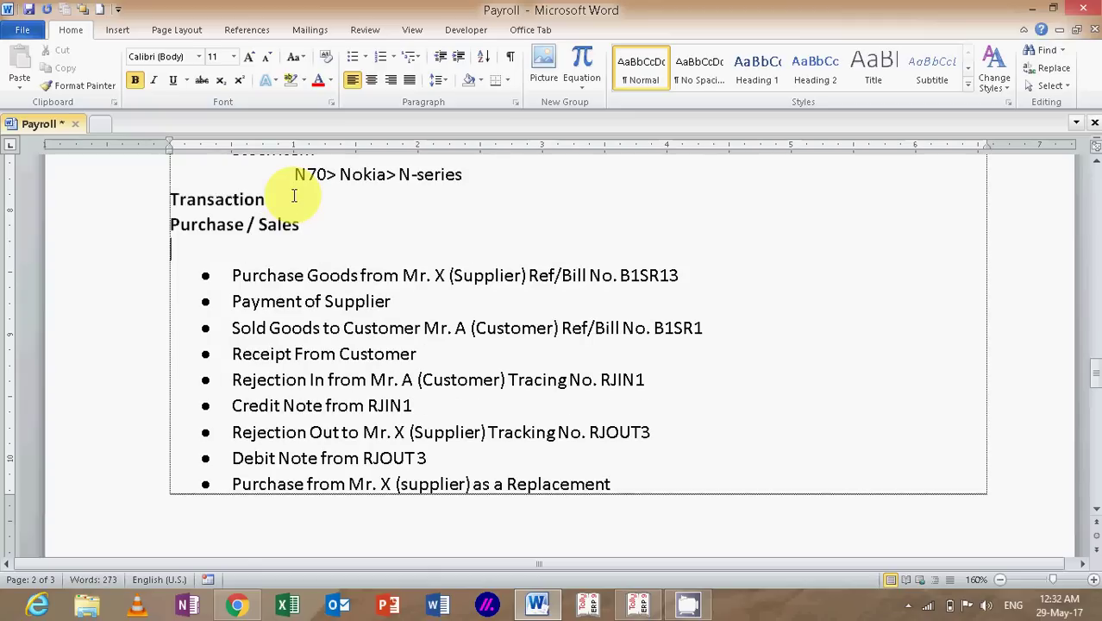
{"action": "type", "text": "F12 > Use Def"}
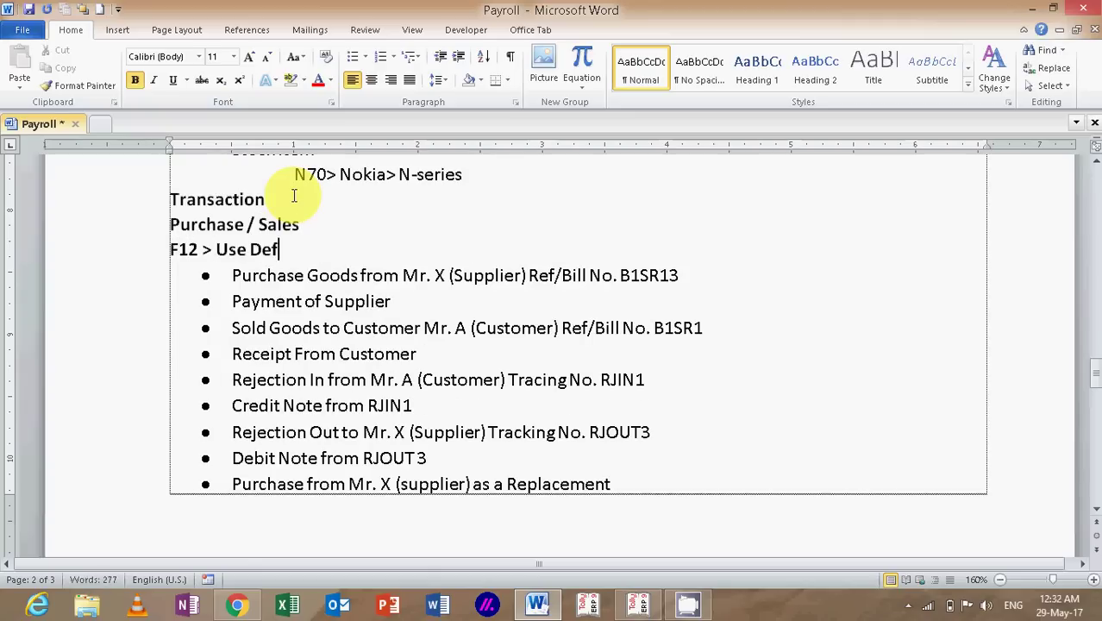
{"action": "type", "text": "ault for B"}
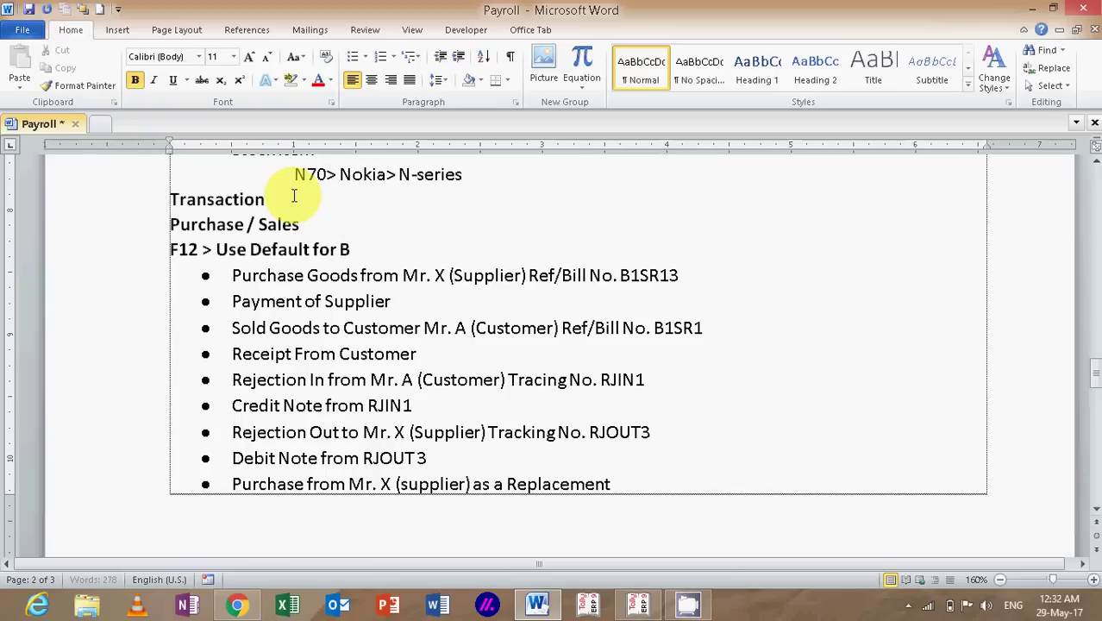
{"action": "type", "text": "ill Allocation "}
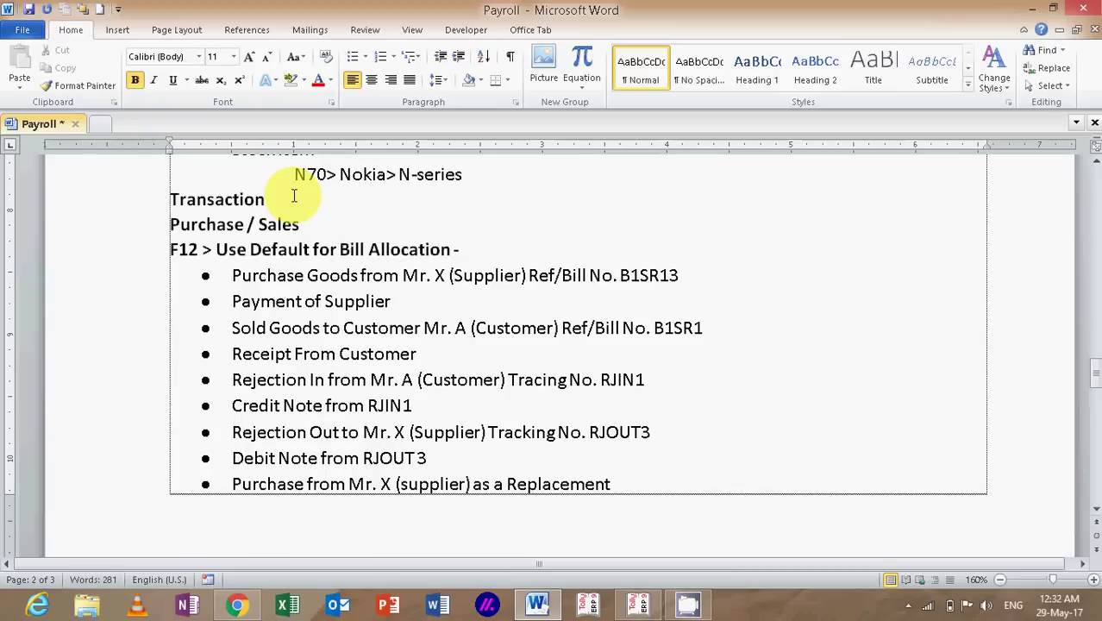
{"action": "type", "text": "- Yes"}
{"action": "key", "text": "BackSpace"}
{"action": "key", "text": "BackSpace"}
{"action": "key", "text": "BackSpace"}
{"action": "type", "text": "No"}
Step: Indent the "Purchase / Sales" and "F12 > Use Default for Bill Allocation - No" lines by one level
{"action": "left_click", "coordinate": [171, 224]}
{"action": "key", "text": "Tab"}
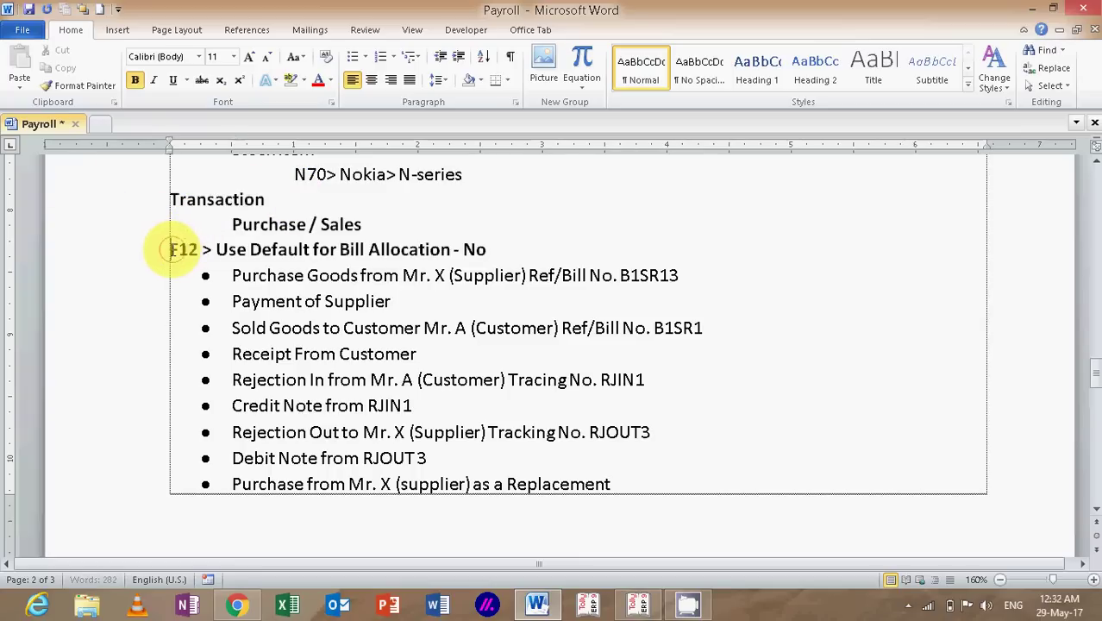
{"action": "left_click", "coordinate": [171, 249]}
{"action": "key", "text": "Tab"}
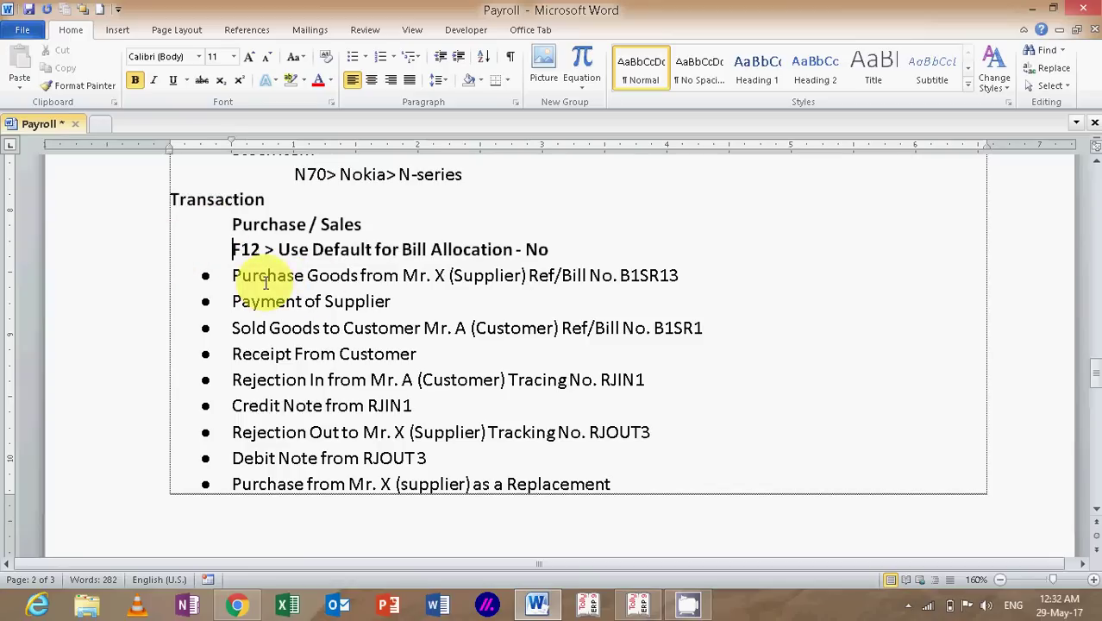
Step: Switch to Tally.ERP 9 and accept the purchase invoice configuration with Use Defaults for Bill Allocations at No
{"action": "left_click", "coordinate": [640, 604]}
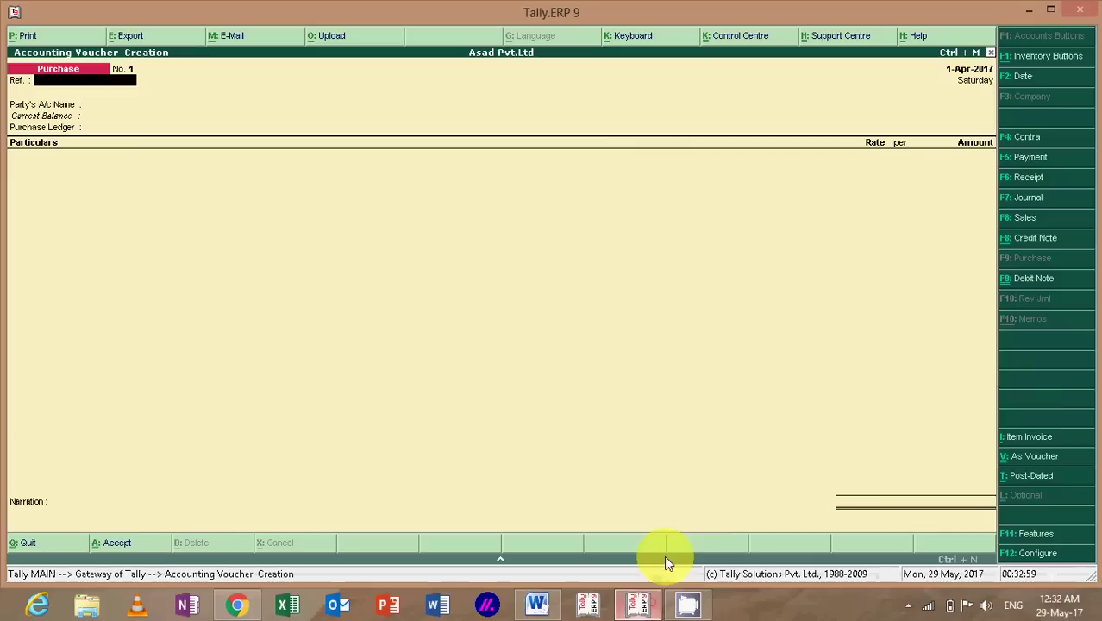
{"action": "left_click", "coordinate": [1040, 554]}
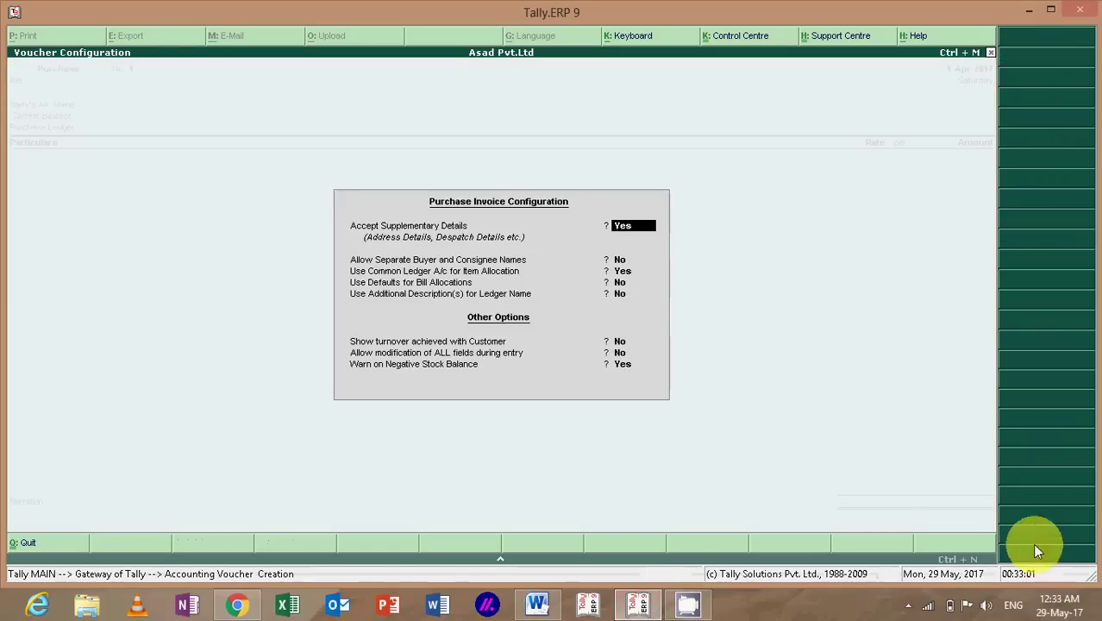
{"action": "left_click", "coordinate": [375, 283]}
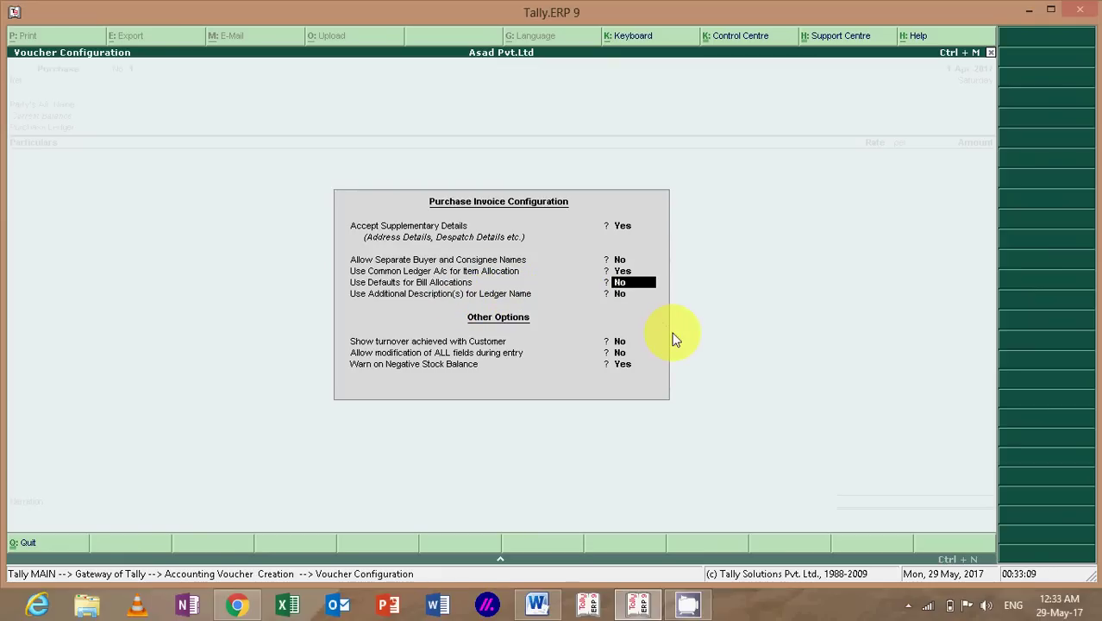
{"action": "key", "text": "Return"}
{"action": "key", "text": "Return"}
{"action": "key", "text": "Return"}
{"action": "key", "text": "Return"}
{"action": "key", "text": "Return"}
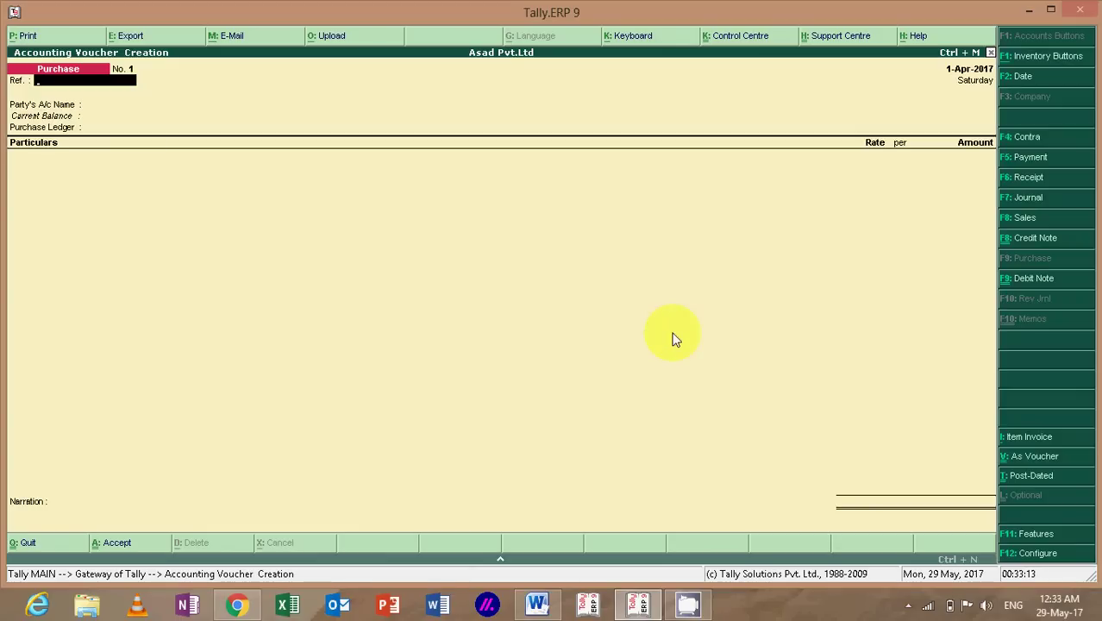
Step: Leave the purchase voucher's reference blank and choose Mr. x (Supplier) as the party account
{"action": "key", "text": "Return"}
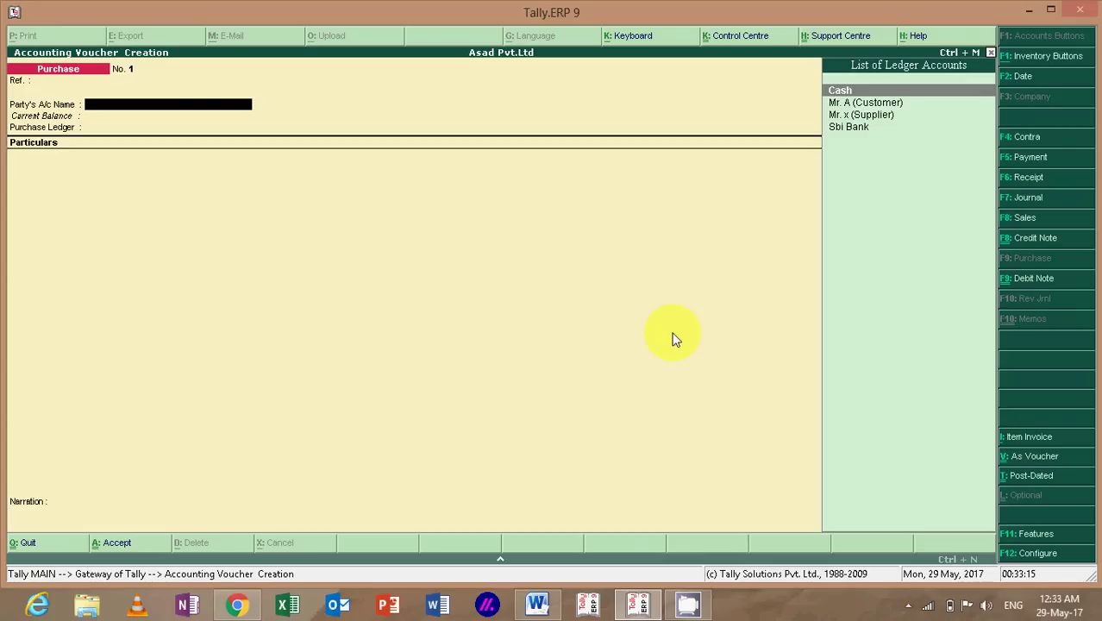
{"action": "key", "text": "Down"}
{"action": "key", "text": "Down"}
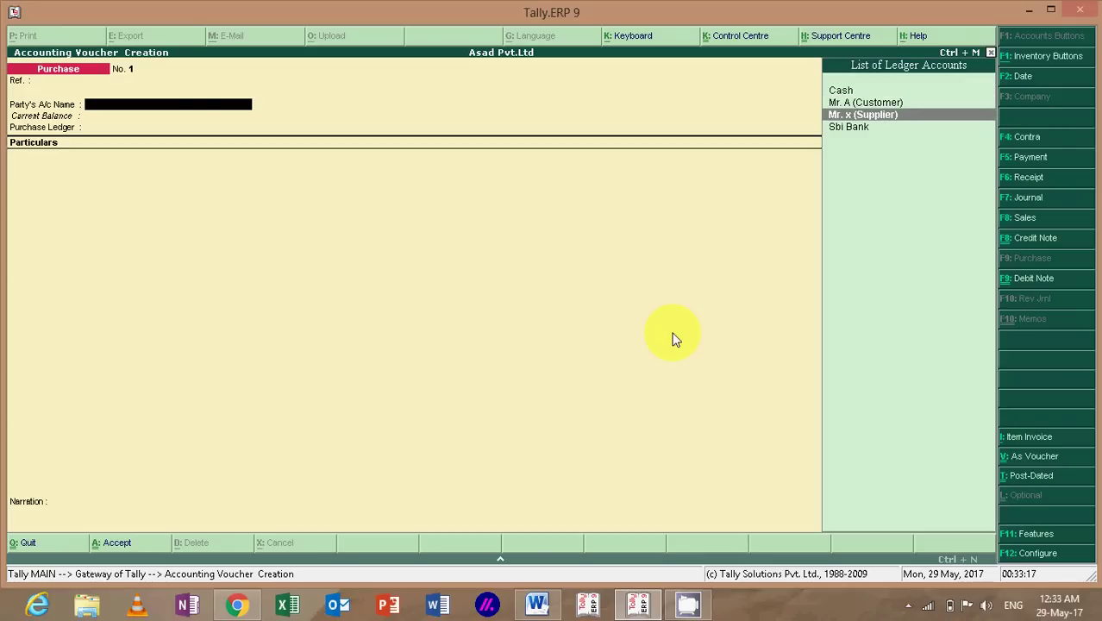
{"action": "key", "text": "Up"}
{"action": "key", "text": "Up"}
{"action": "key", "text": "Down"}
{"action": "key", "text": "Down"}
{"action": "key", "text": "Return"}
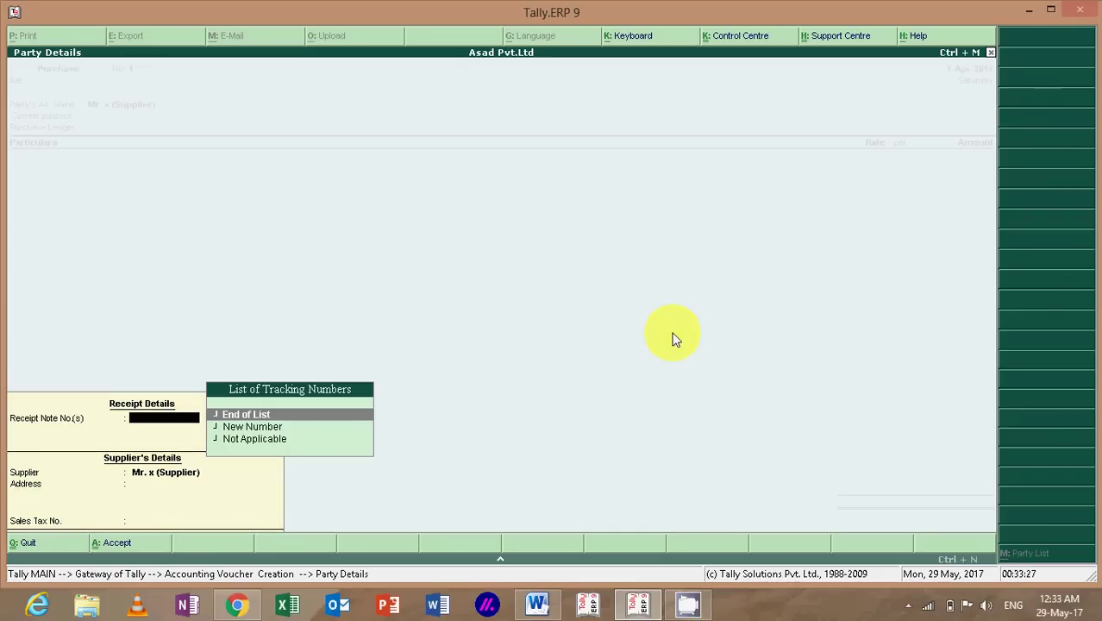
Step: Complete the party details with End of List for receipt notes, the supplier's address and a blank sales tax number
{"action": "key", "text": "Return"}
{"action": "key", "text": "Return"}
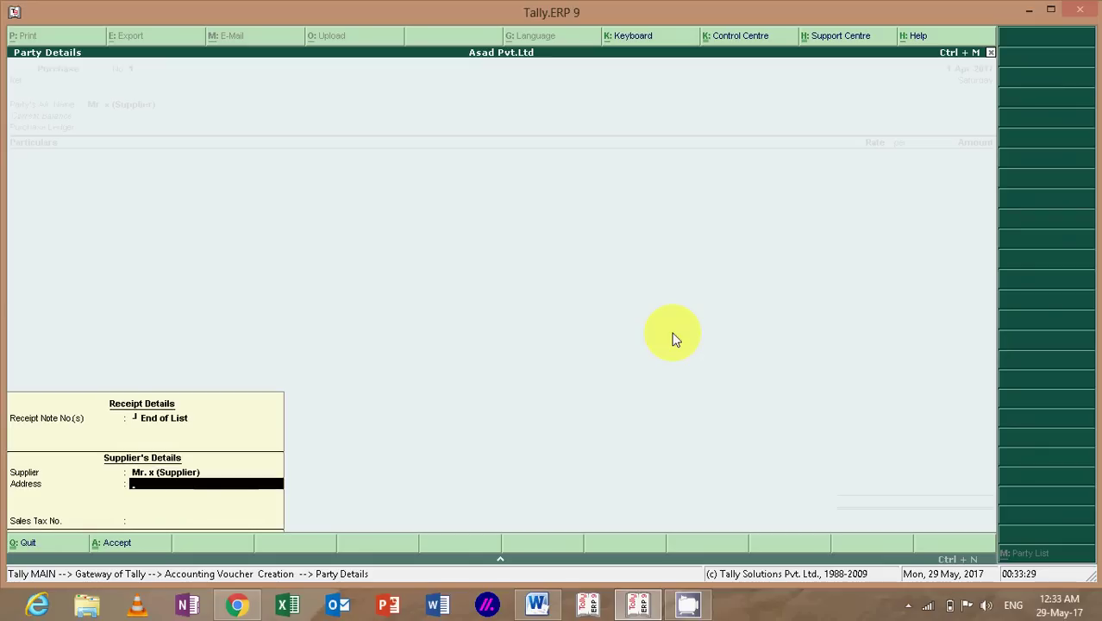
{"action": "type", "text": "kashipur"}
{"action": "key", "text": "Return"}
{"action": "key", "text": "Return"}
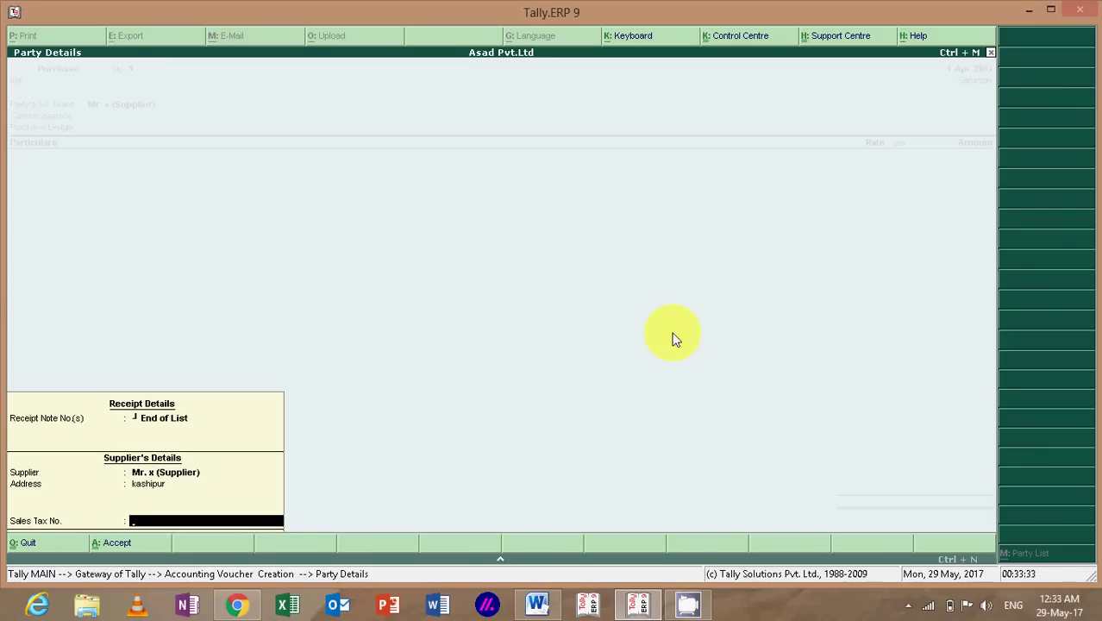
{"action": "key", "text": "Return"}
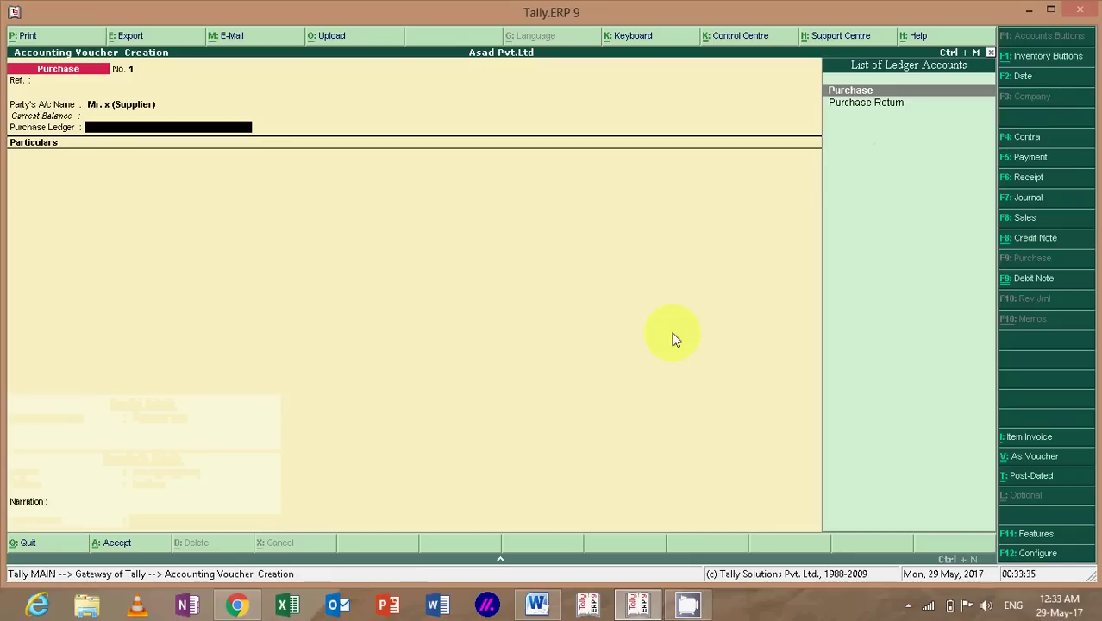
Step: Choose Purchase as the purchase ledger and switch the voucher to item invoice mode
{"action": "key", "text": "Down"}
{"action": "key", "text": "Up"}
{"action": "key", "text": "Return"}
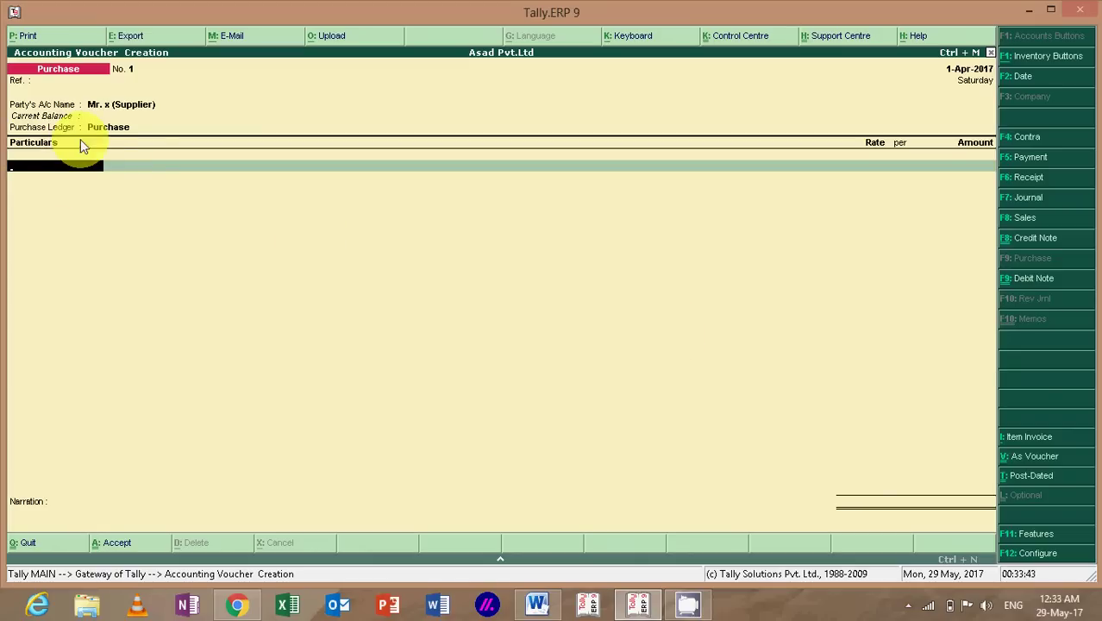
{"action": "left_click", "coordinate": [1031, 437]}
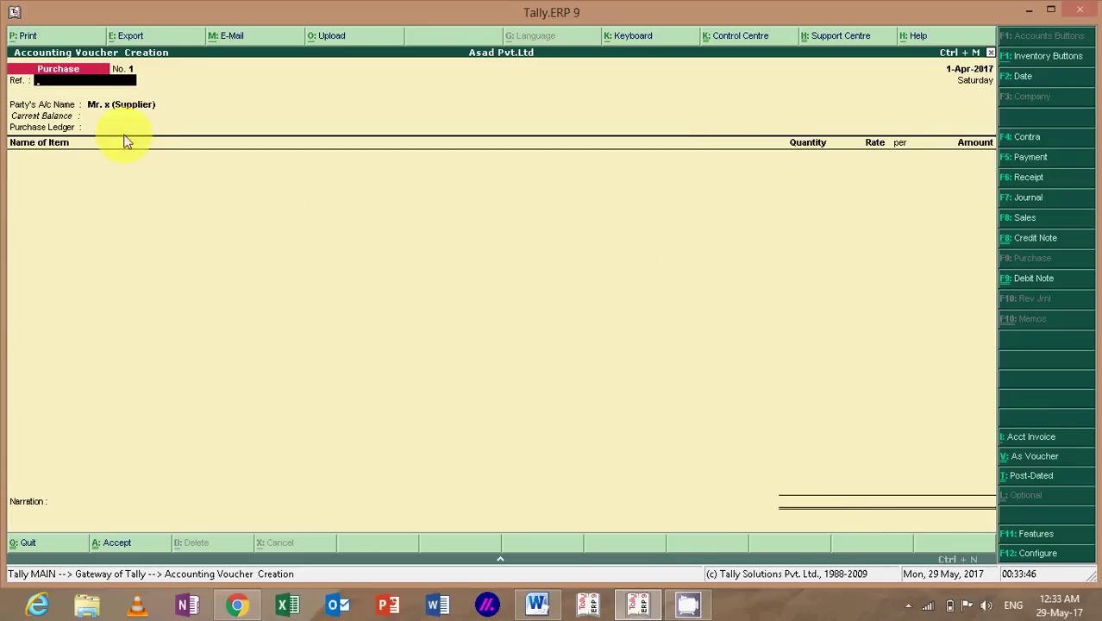
Step: Leave the voucher reference blank and choose Purchase as the purchase ledger
{"action": "key", "text": "Return"}
{"action": "key", "text": "Return"}
{"action": "key", "text": "Return"}
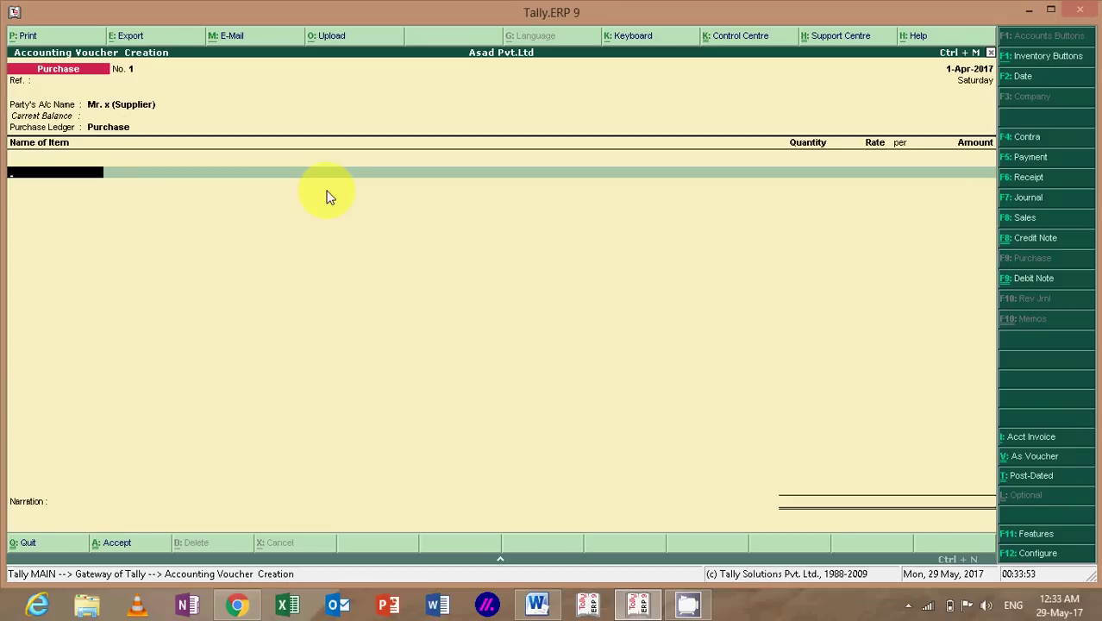
Step: Add stock item N-70 to the purchase invoice with its tracking number as Not Applicable
{"action": "key", "text": "Down"}
{"action": "key", "text": "Down"}
{"action": "key", "text": "Down"}
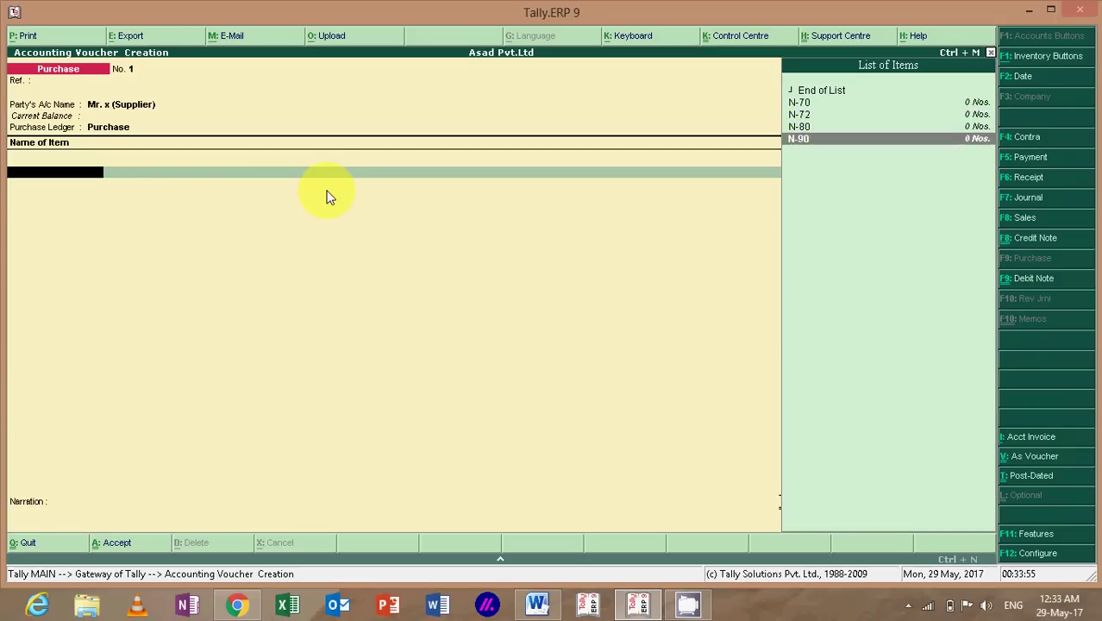
{"action": "key", "text": "Up"}
{"action": "key", "text": "Up"}
{"action": "key", "text": "Up"}
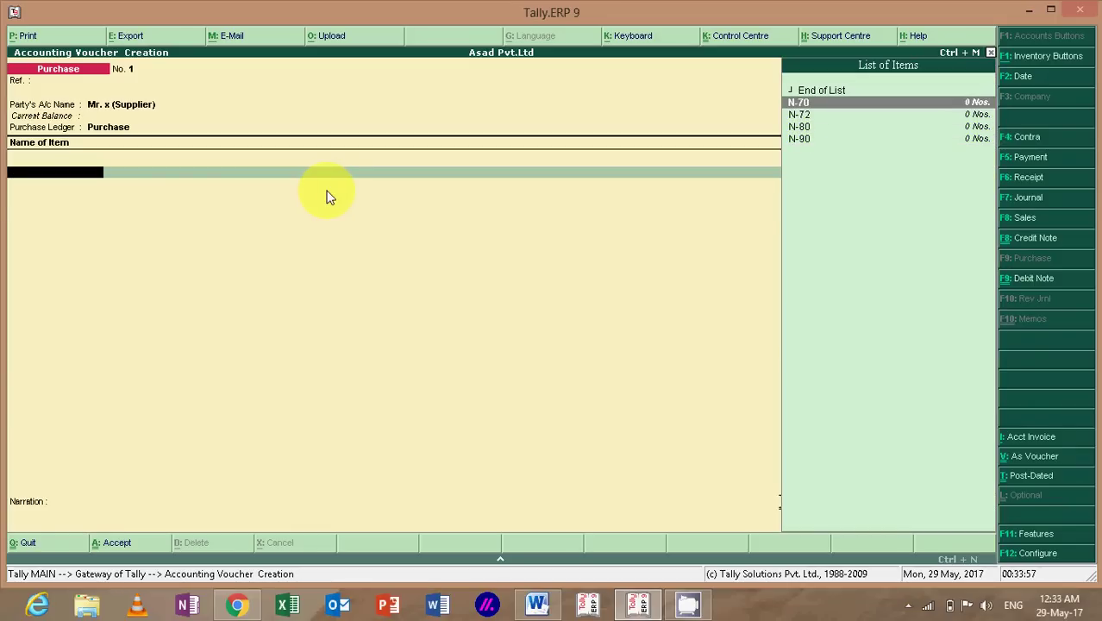
{"action": "key", "text": "Return"}
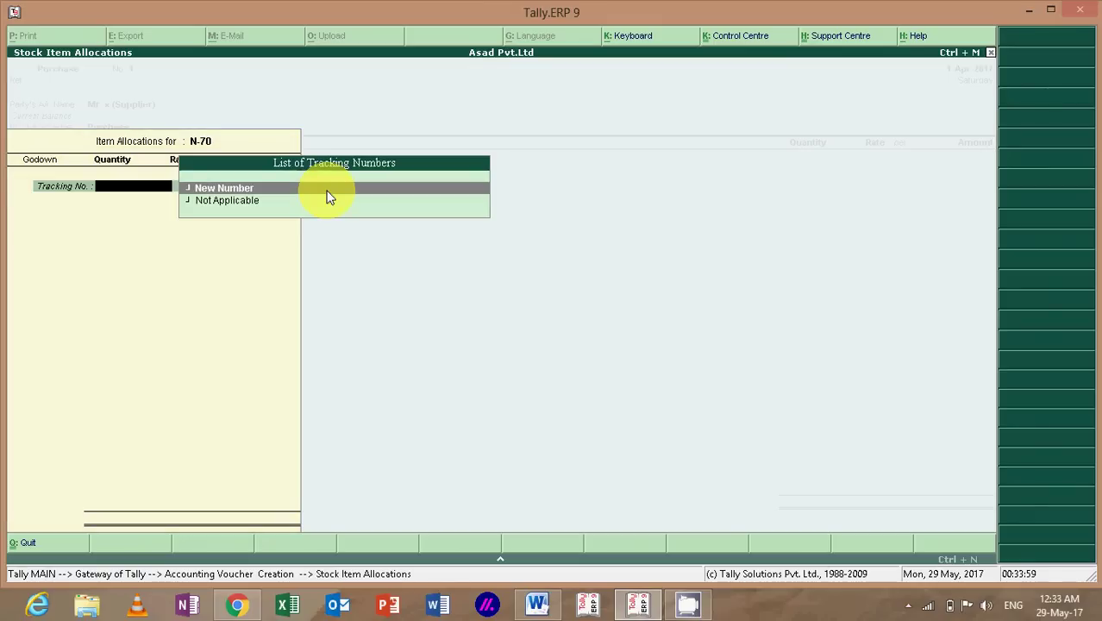
{"action": "key", "text": "Down"}
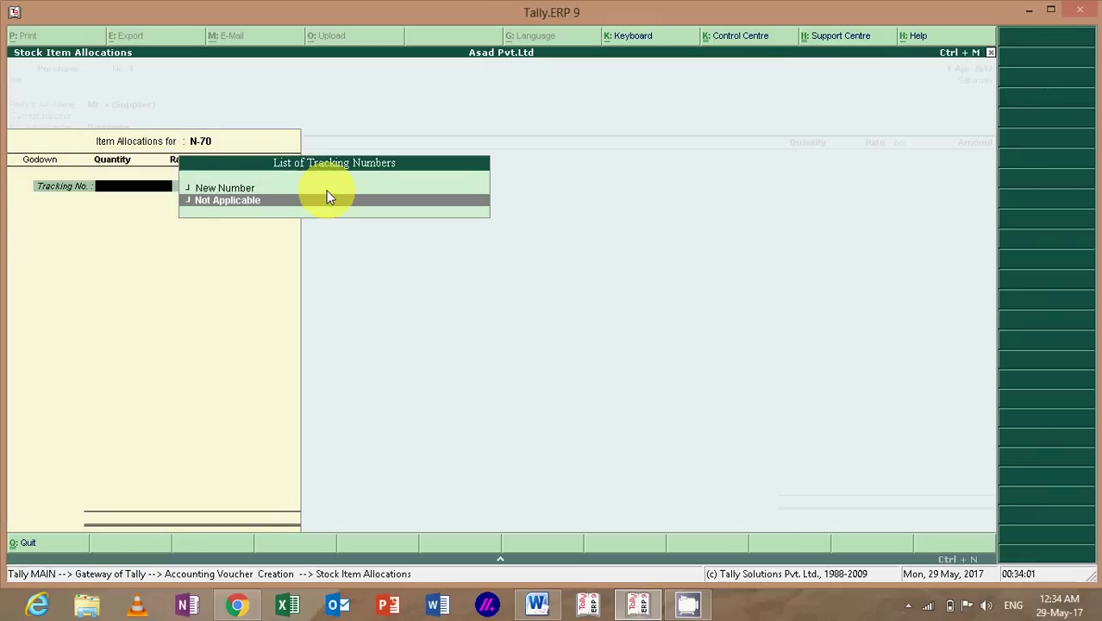
{"action": "key", "text": "Return"}
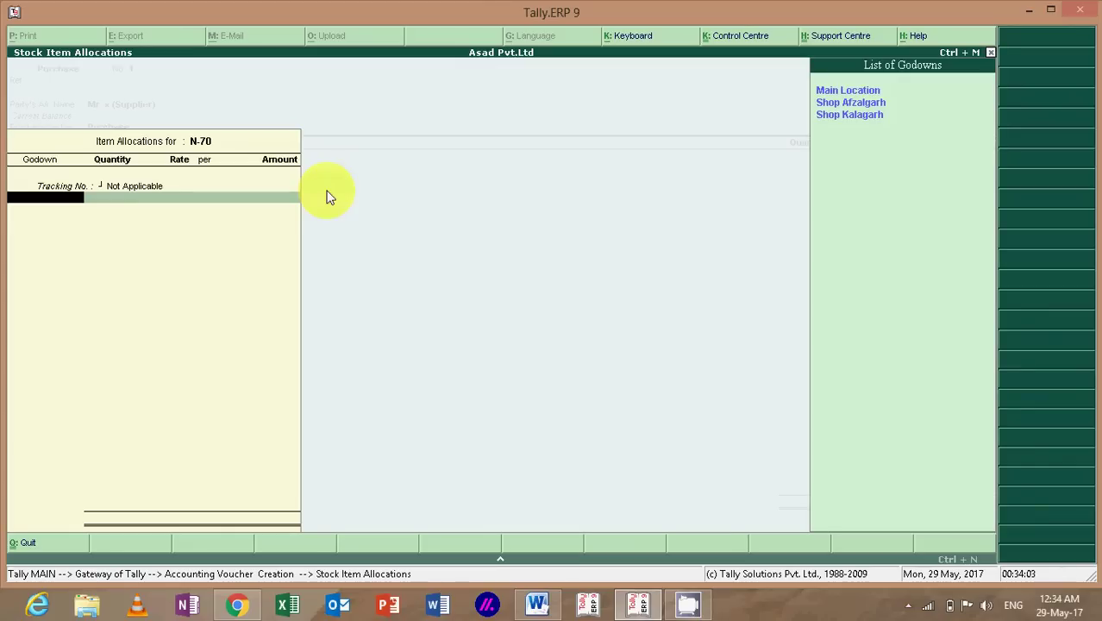
Step: Allocate 50 Nos. of N-70 to Main Location at a rate of 3,000 and accept the calculated amount
{"action": "key", "text": "Return"}
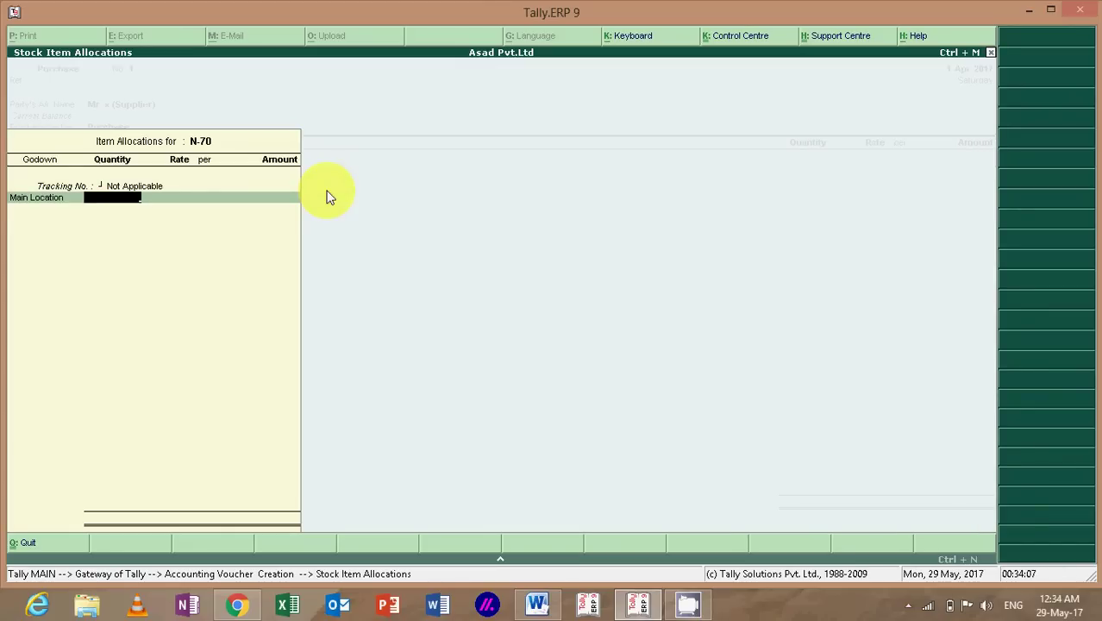
{"action": "type", "text": "50"}
{"action": "key", "text": "Return"}
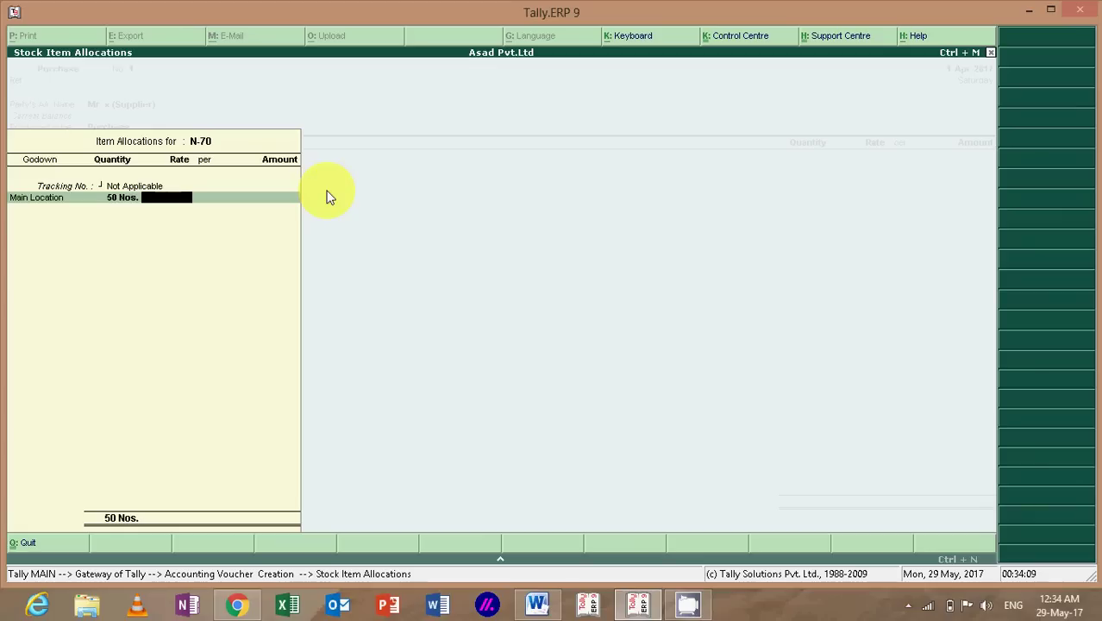
{"action": "type", "text": "3000"}
{"action": "key", "text": "Return"}
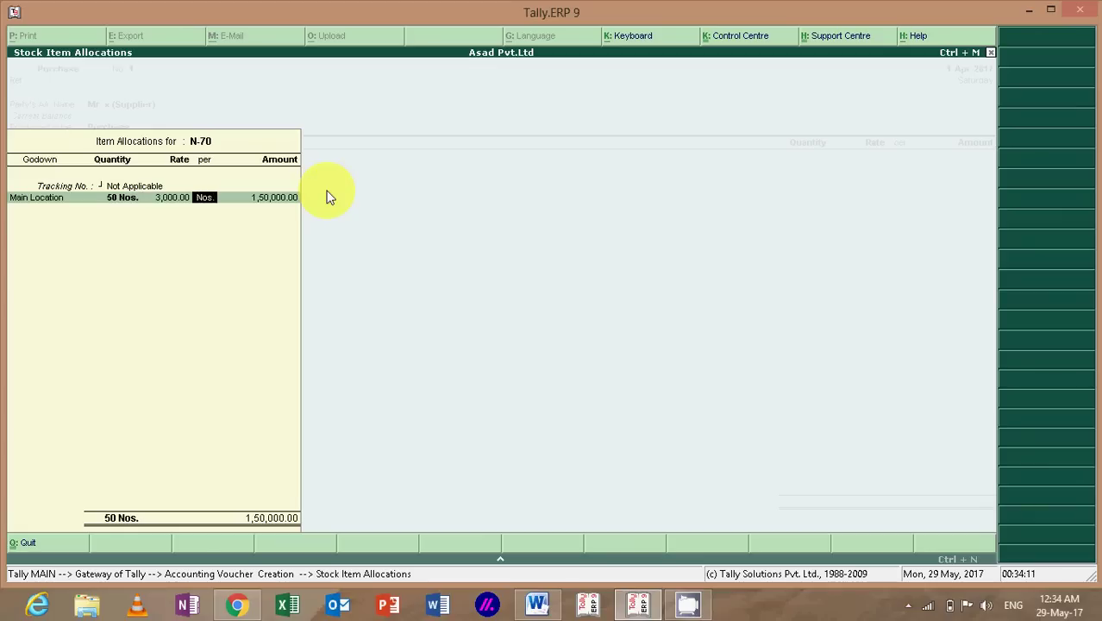
{"action": "key", "text": "Return"}
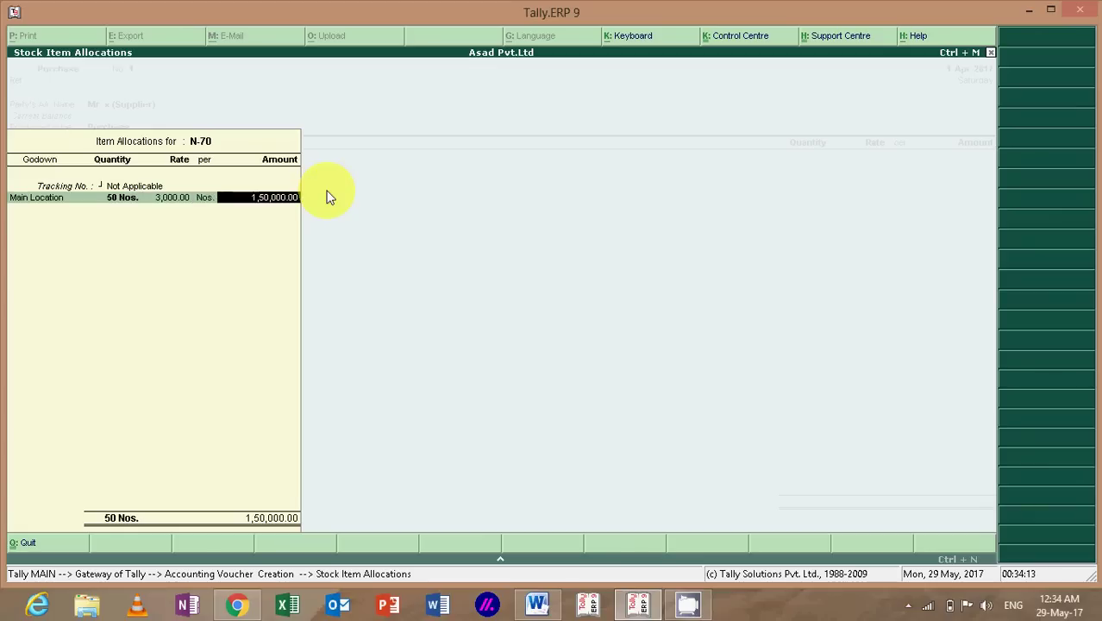
{"action": "key", "text": "Return"}
{"action": "key", "text": "Return"}
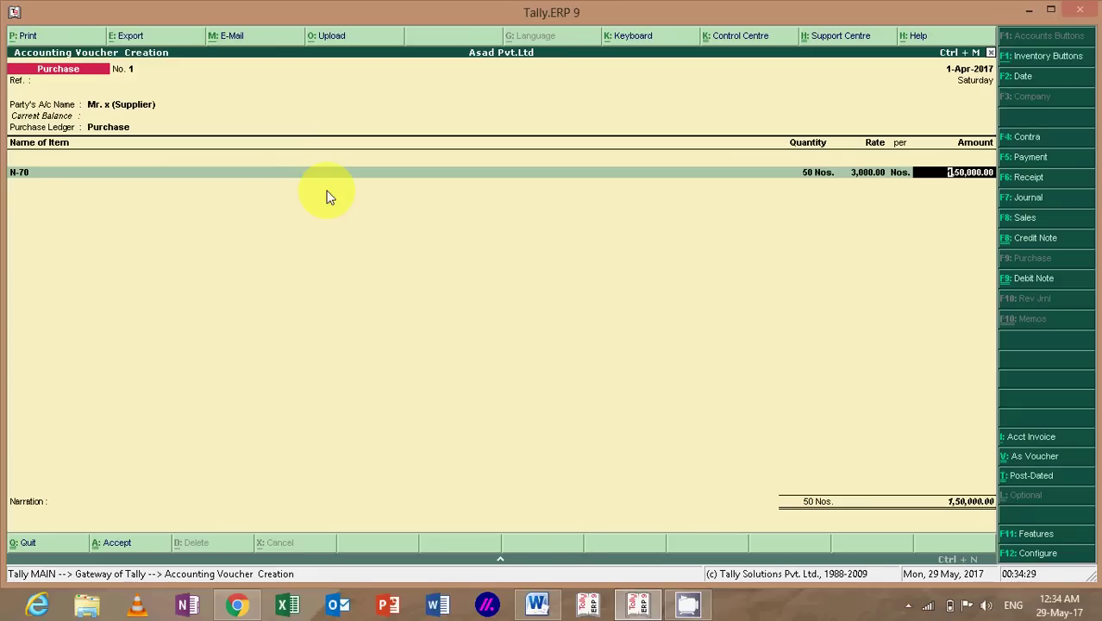
{"action": "key", "text": "Return"}
Step: Add stock item N-72 as the second invoice line with its tracking number as Not Applicable
{"action": "key", "text": "Down"}
{"action": "key", "text": "Down"}
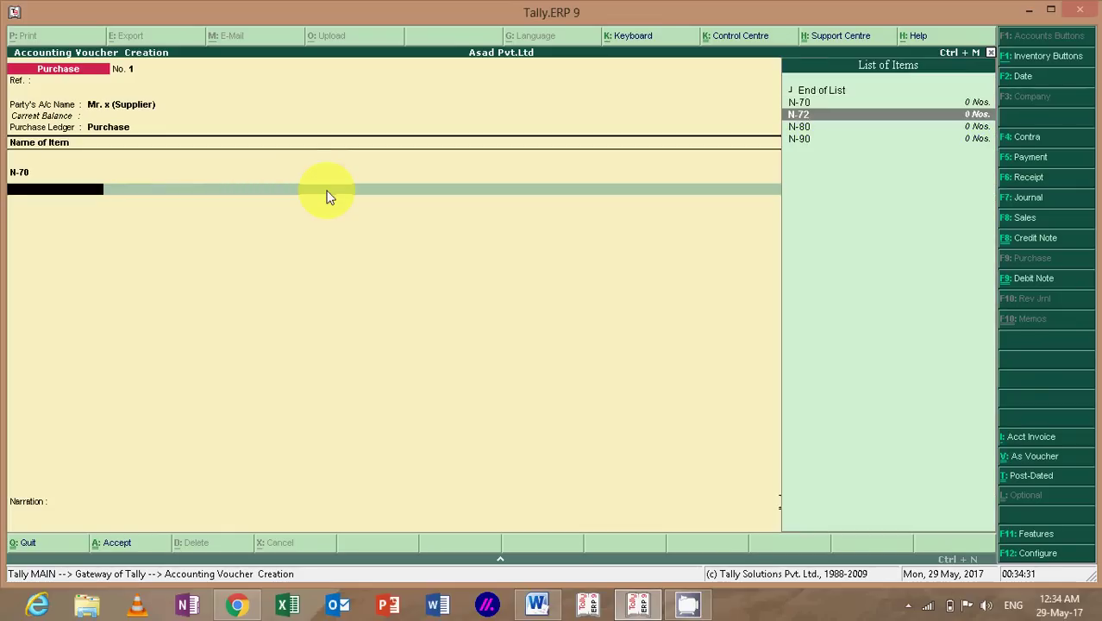
{"action": "key", "text": "Return"}
{"action": "key", "text": "Down"}
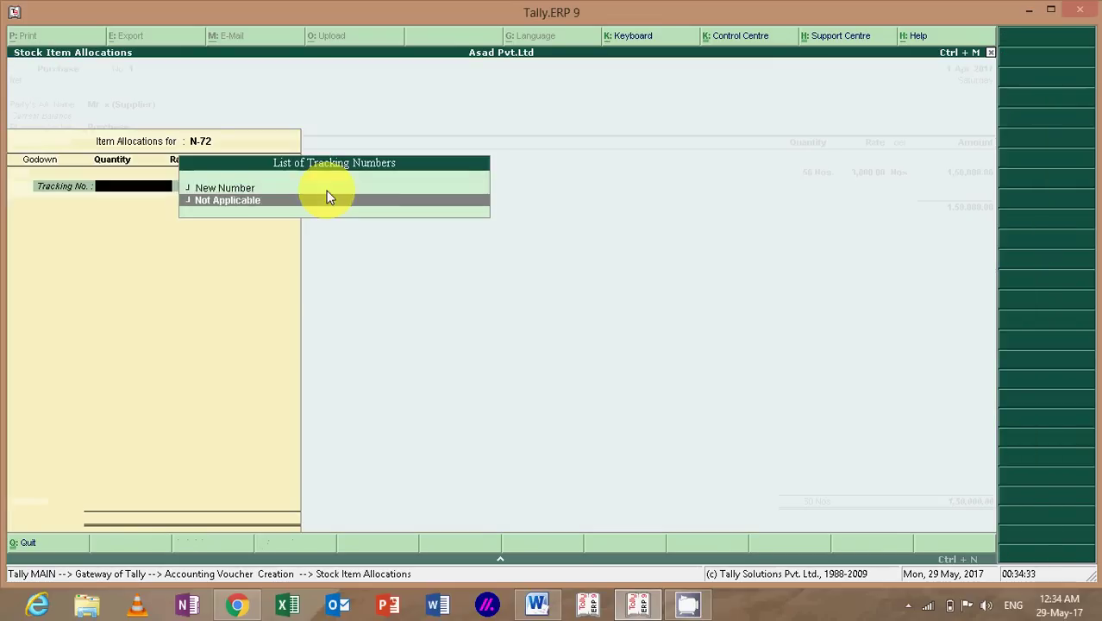
{"action": "key", "text": "Return"}
Step: Allocate 50 Nos. of N-72 to Main Location at a rate of 3,100 and accept the calculated amount
{"action": "key", "text": "Return"}
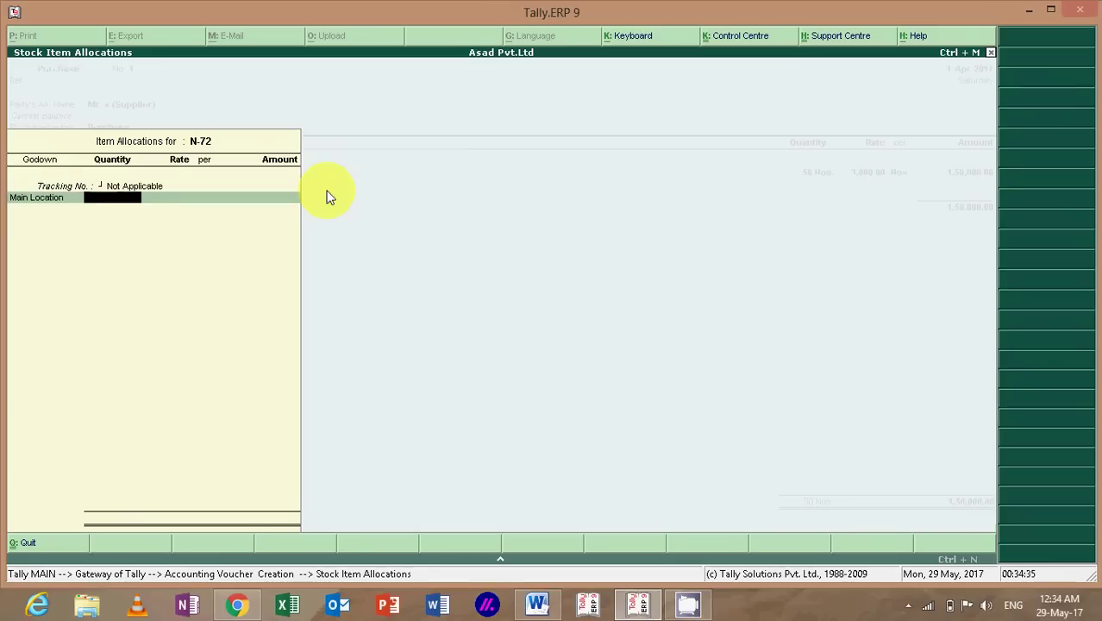
{"action": "type", "text": "50"}
{"action": "key", "text": "Return"}
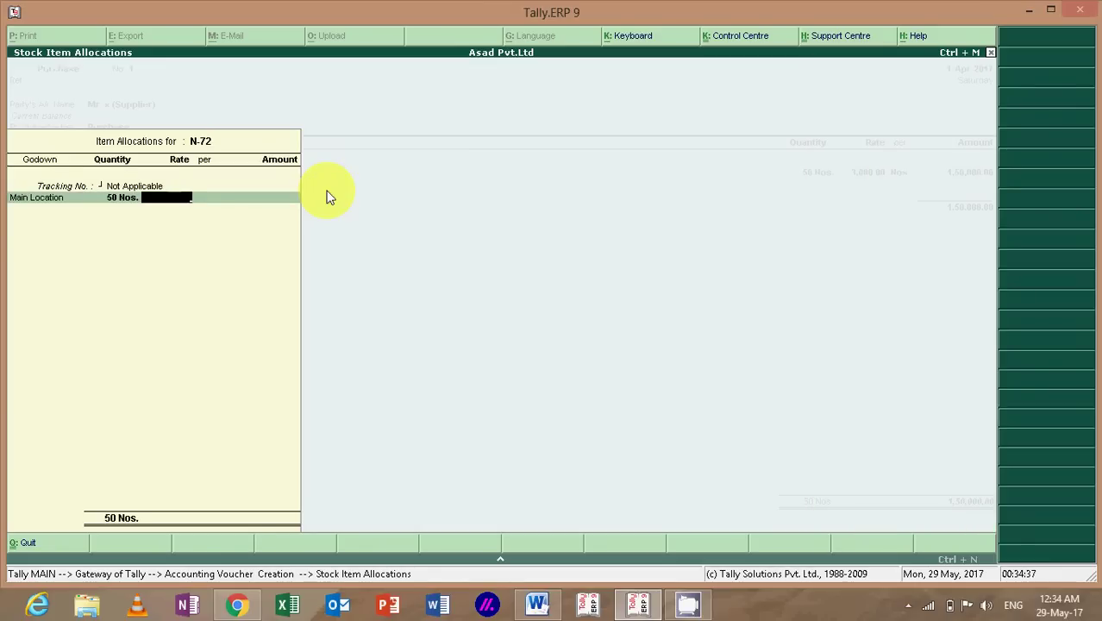
{"action": "type", "text": "3,100"}
{"action": "key", "text": "Return"}
{"action": "key", "text": "Return"}
{"action": "key", "text": "Return"}
{"action": "key", "text": "Return"}
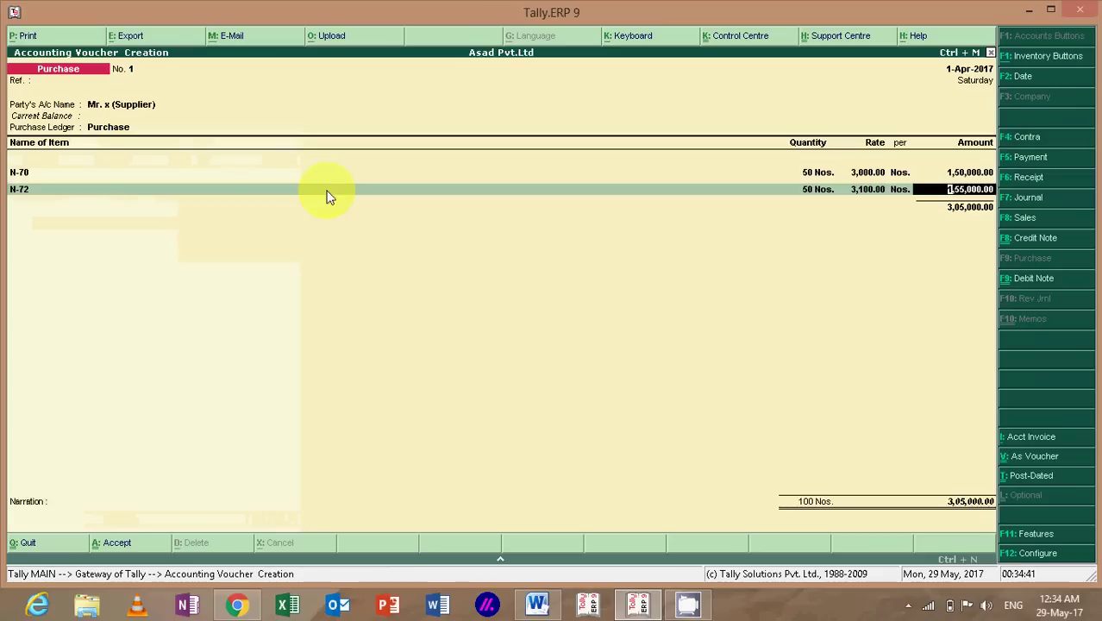
{"action": "key", "text": "Return"}
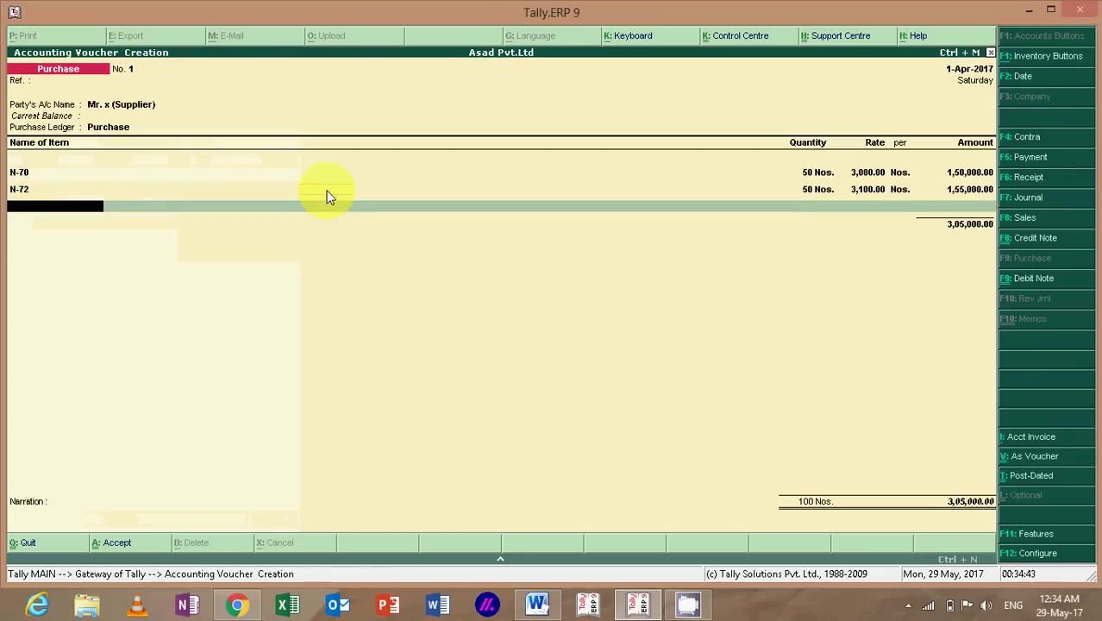
Step: Add stock item N-80 as the third invoice line with its tracking number as Not Applicable
{"action": "key", "text": "Down"}
{"action": "key", "text": "Down"}
{"action": "key", "text": "Down"}
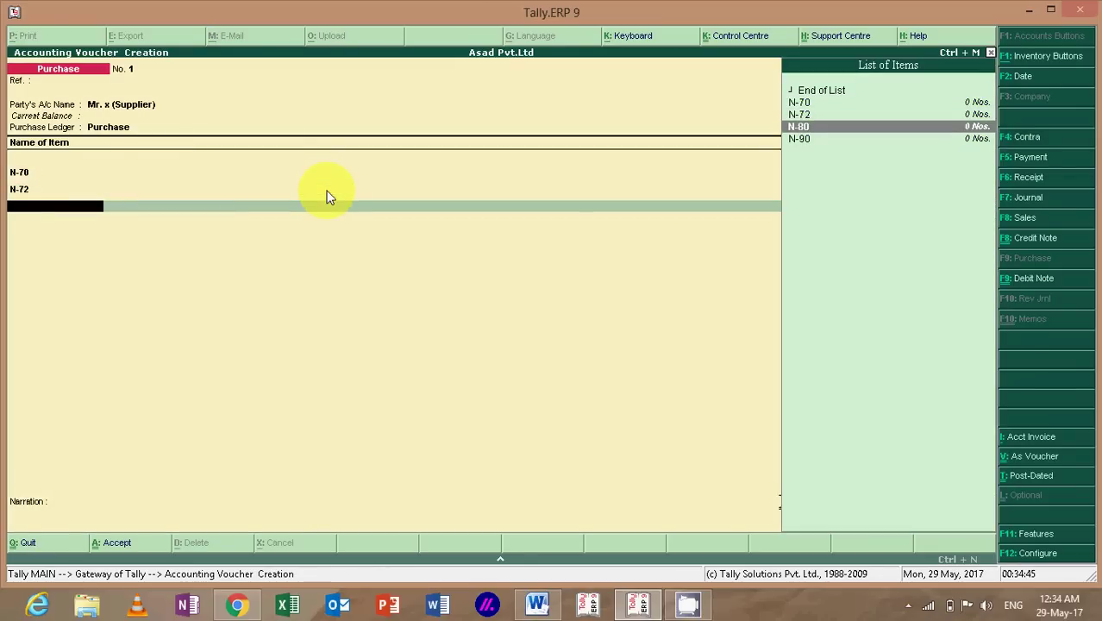
{"action": "key", "text": "Return"}
{"action": "key", "text": "Down"}
{"action": "key", "text": "Return"}
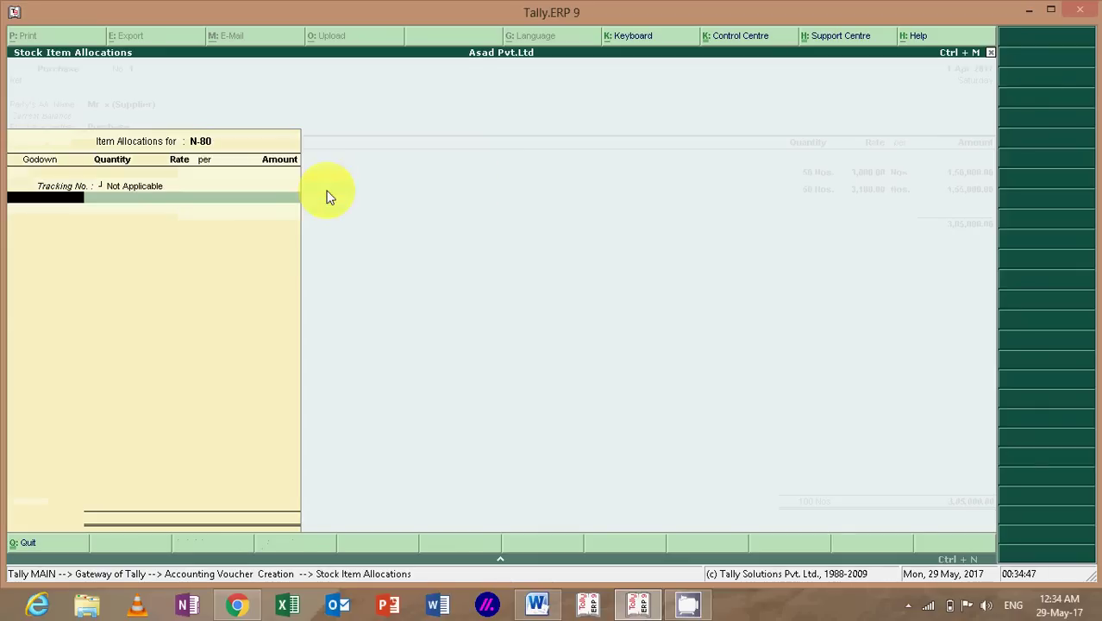
Step: Allocate 50 Nos. of N-80 to Main Location at a rate of 3,250 and accept the calculated amount
{"action": "key", "text": "Return"}
{"action": "type", "text": "50"}
{"action": "key", "text": "Return"}
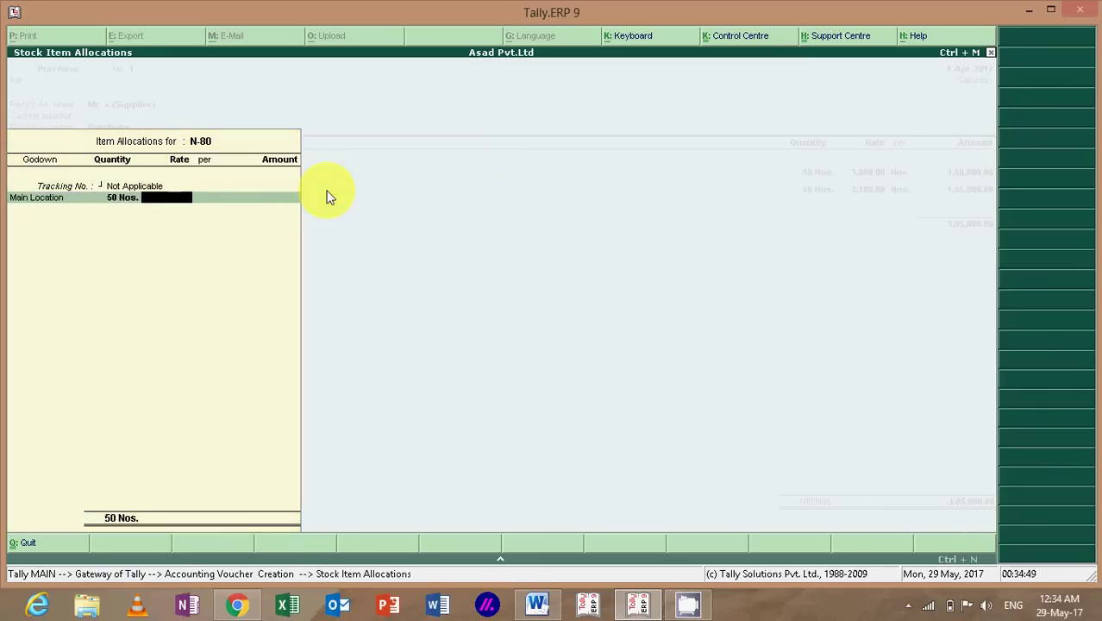
{"action": "type", "text": "3250"}
{"action": "key", "text": "Return"}
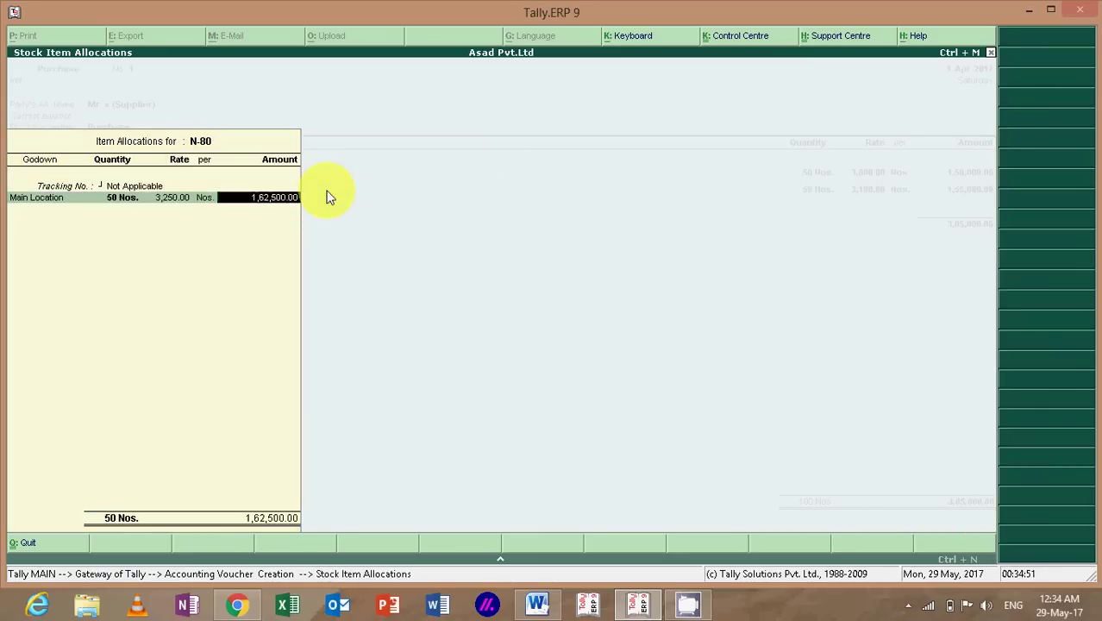
{"action": "key", "text": "Return"}
{"action": "key", "text": "Return"}
{"action": "key", "text": "Return"}
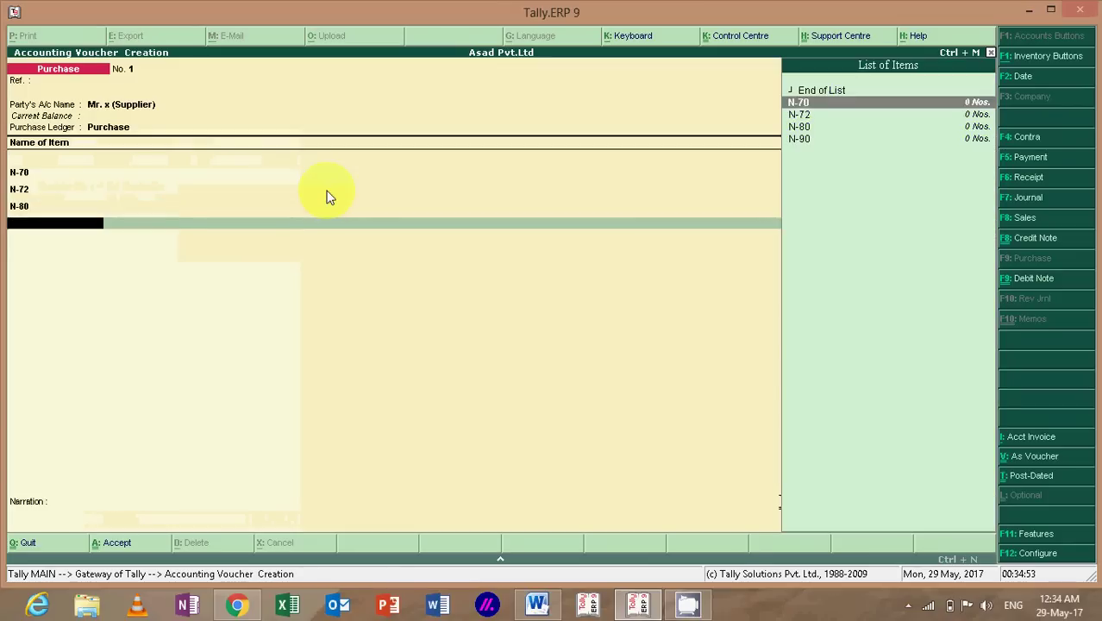
Step: Add stock item N-90 as the fourth invoice line with its tracking number as Not Applicable
{"action": "key", "text": "Down"}
{"action": "key", "text": "Down"}
{"action": "key", "text": "Down"}
{"action": "key", "text": "Return"}
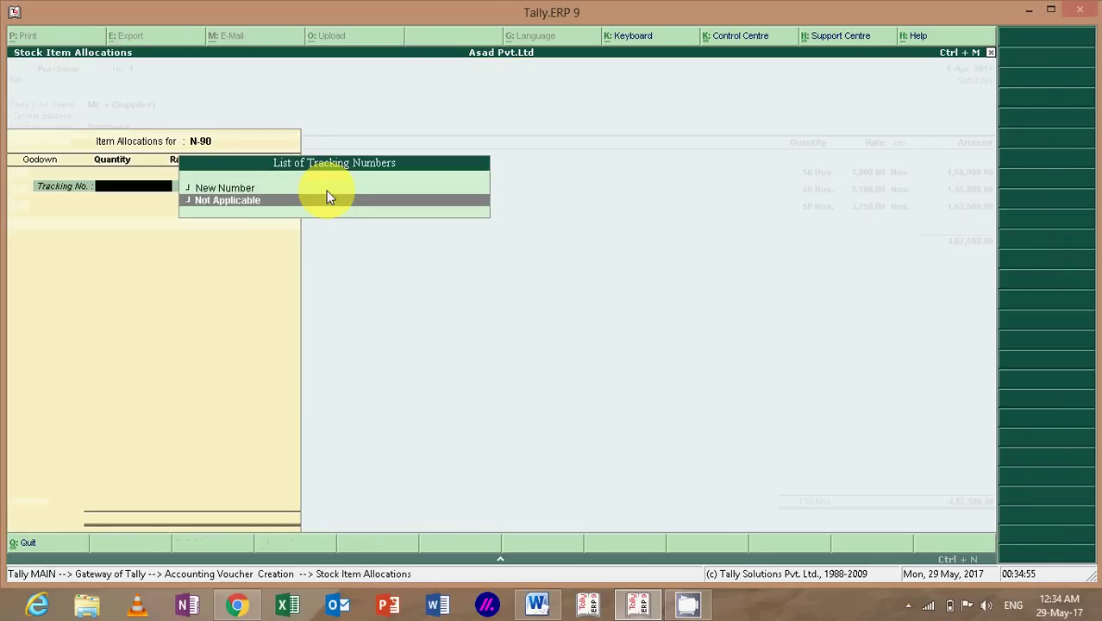
{"action": "key", "text": "Return"}
Step: Allocate 50 Nos. of N-90 to Main Location at a rate of 3,500 and accept the calculated amount
{"action": "key", "text": "Return"}
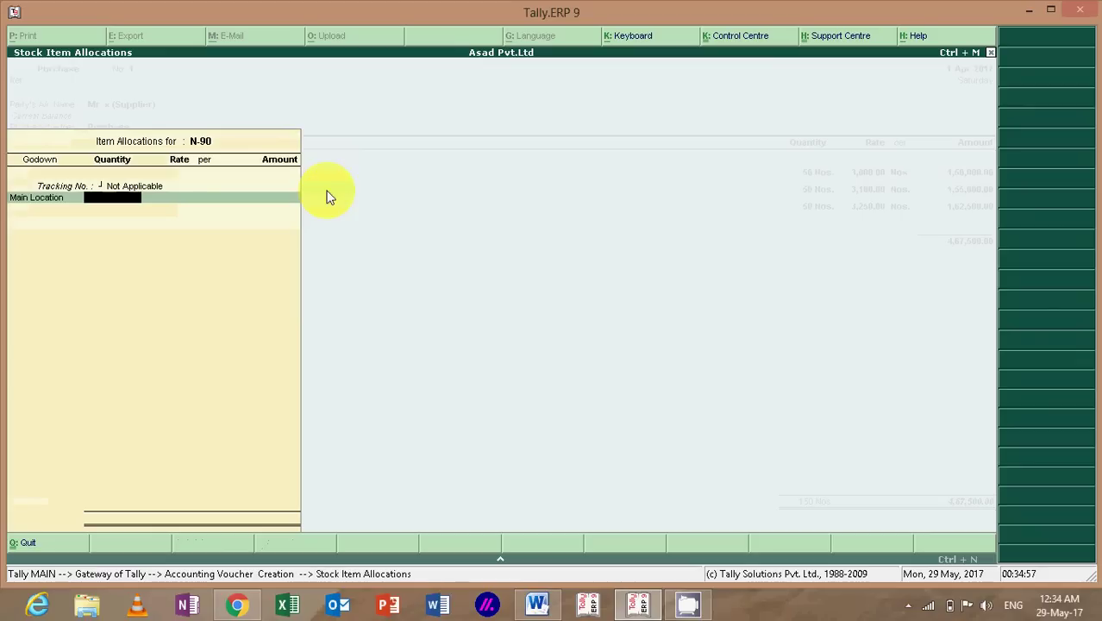
{"action": "type", "text": "50"}
{"action": "key", "text": "Return"}
{"action": "type", "text": "3500"}
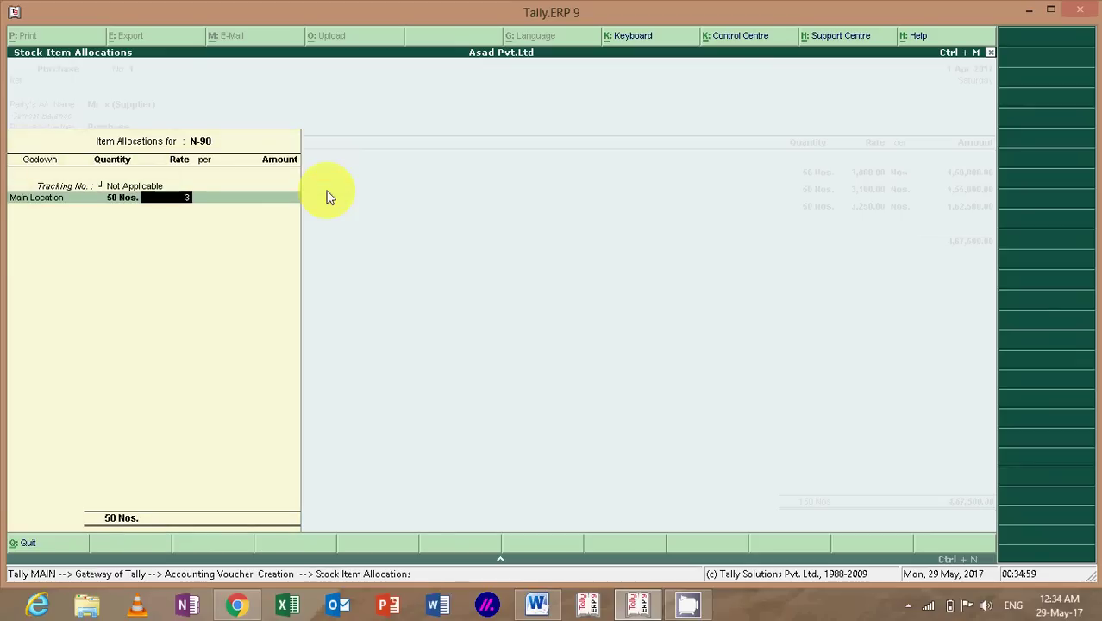
{"action": "key", "text": "Return"}
{"action": "key", "text": "Return"}
{"action": "key", "text": "Return"}
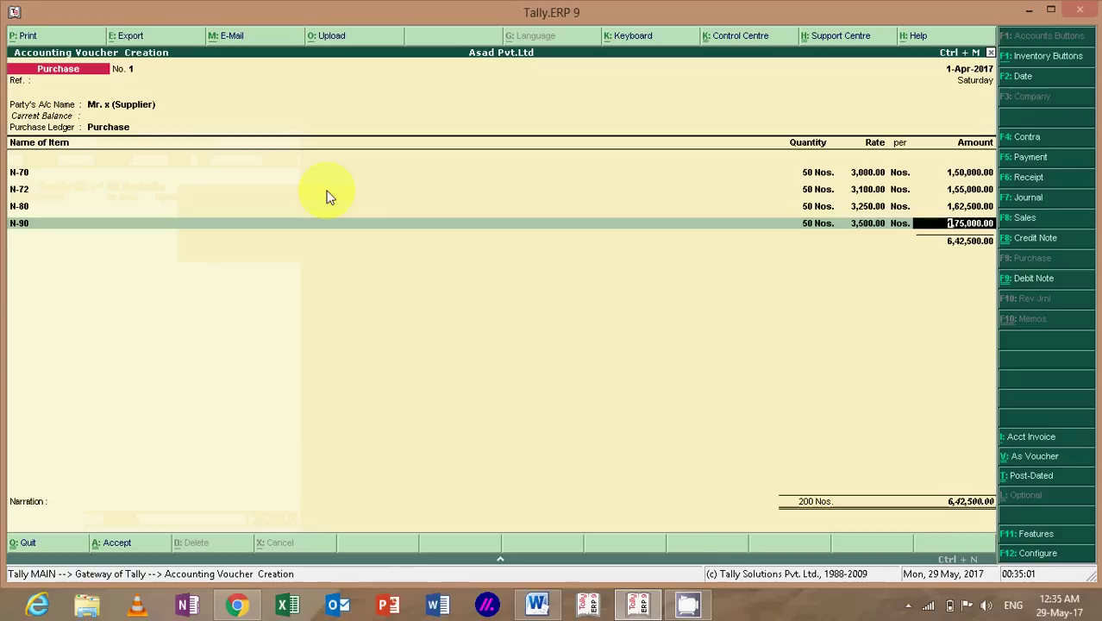
{"action": "key", "text": "Return"}
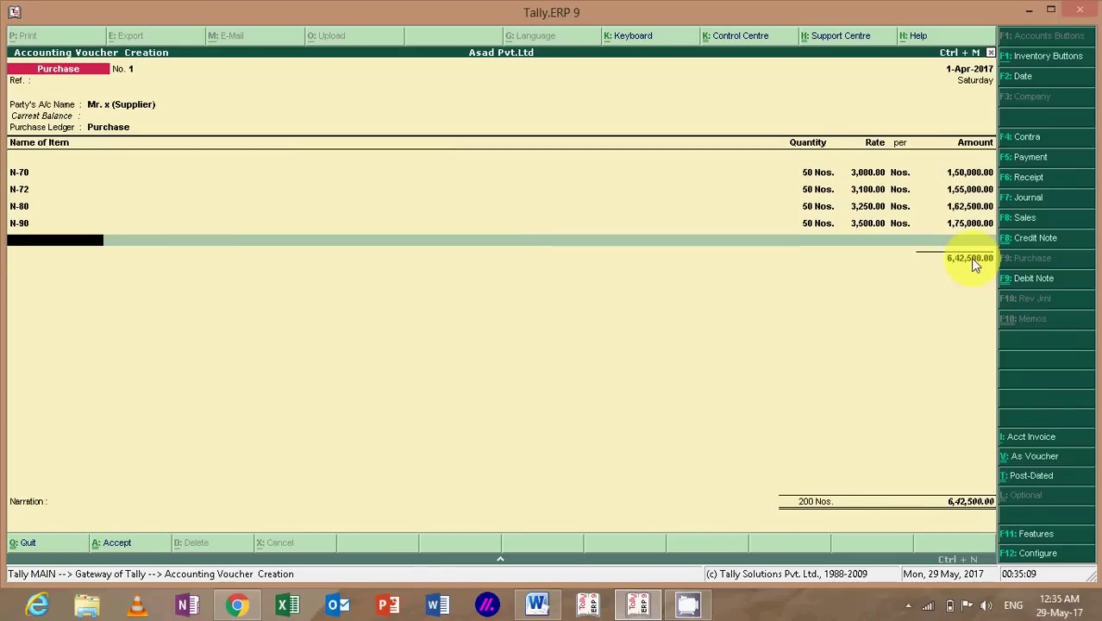
Step: End the item list and add a Discount Earn ledger line of -500 with a blank rate
{"action": "key", "text": "Return"}
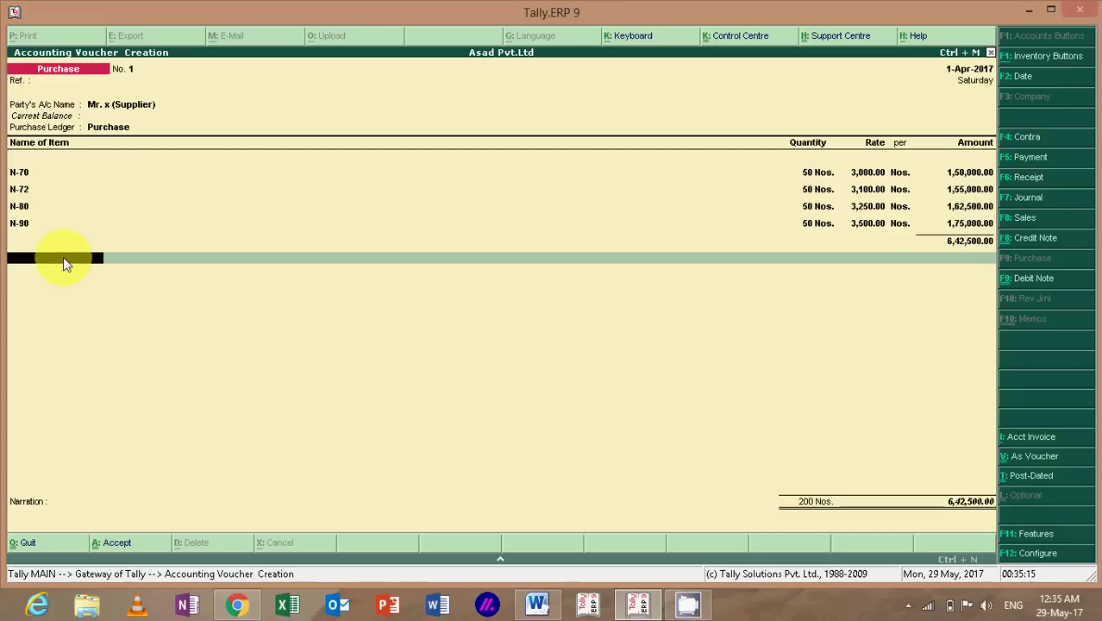
{"action": "key", "text": "Return"}
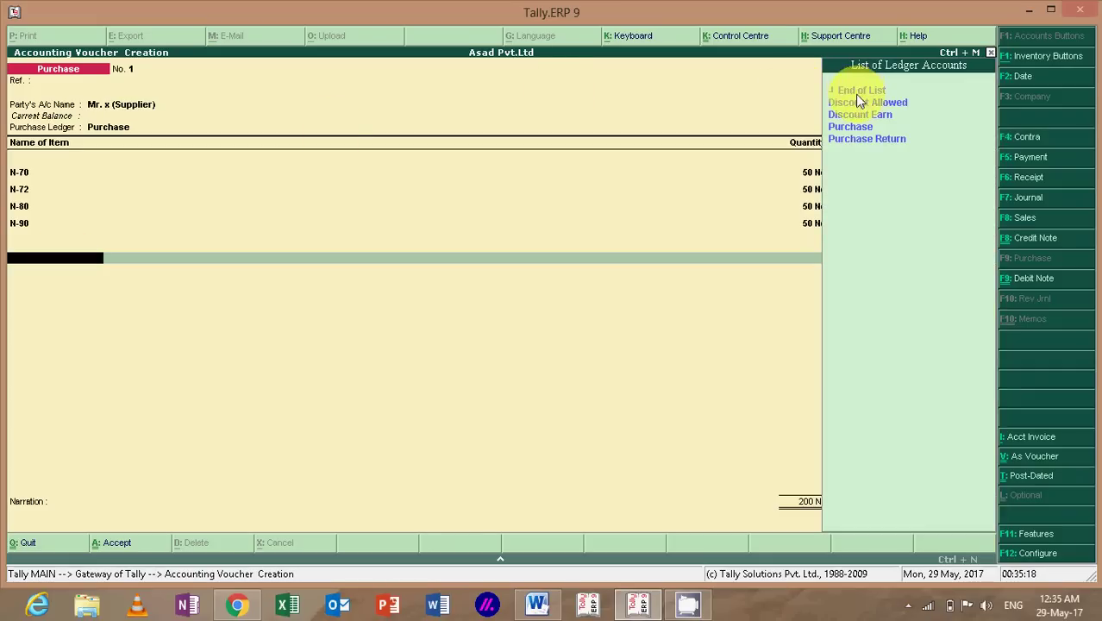
{"action": "key", "text": "Down"}
{"action": "key", "text": "Down"}
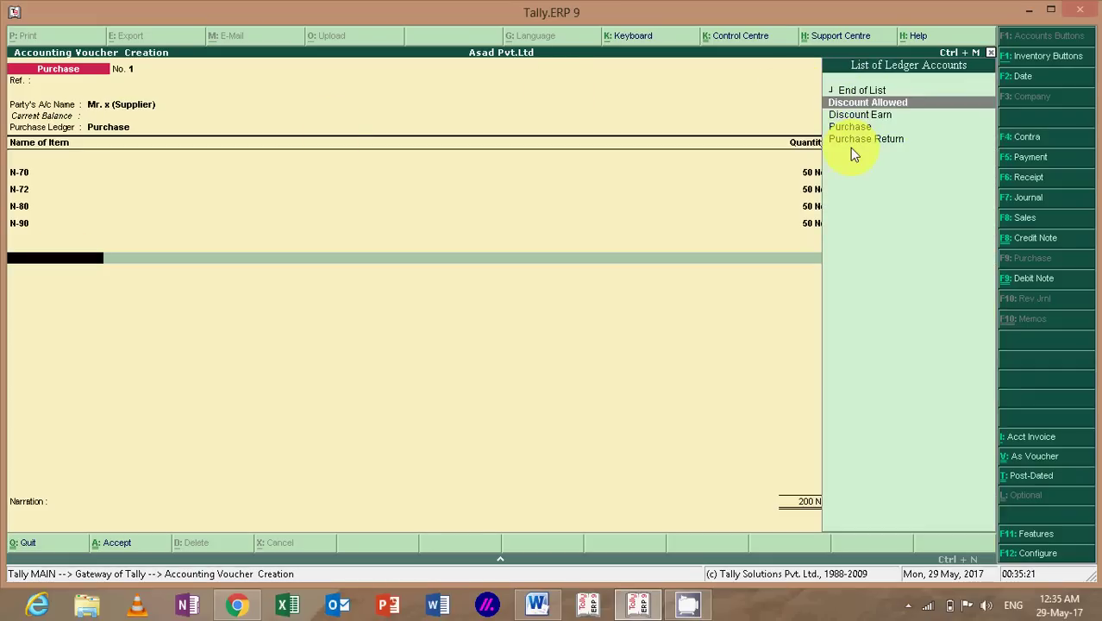
{"action": "key", "text": "Return"}
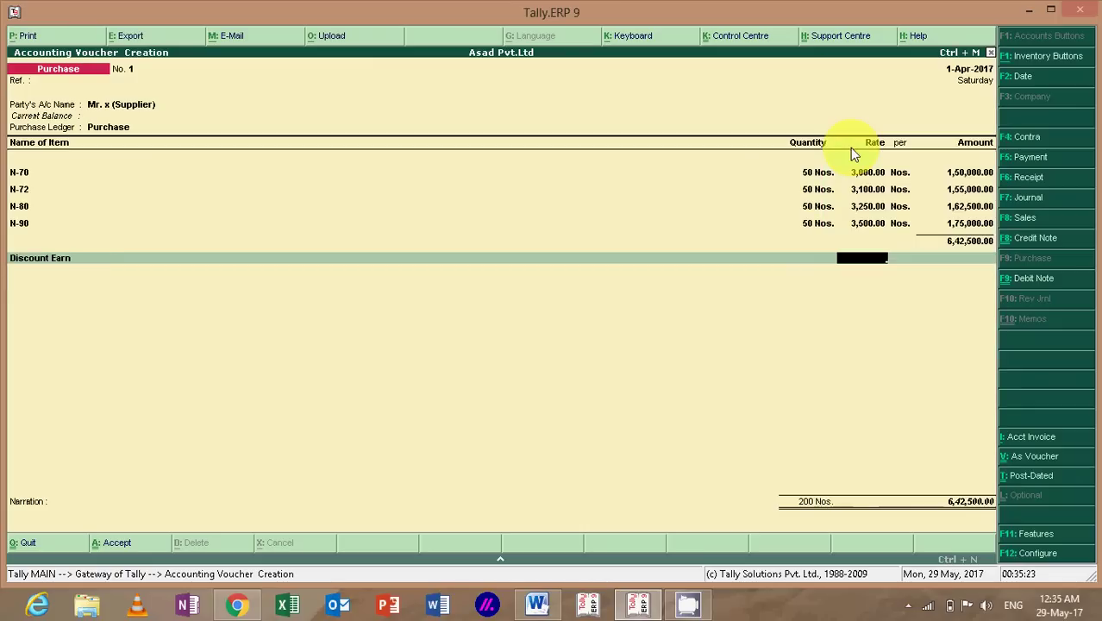
{"action": "key", "text": "Return"}
{"action": "type", "text": "-"}
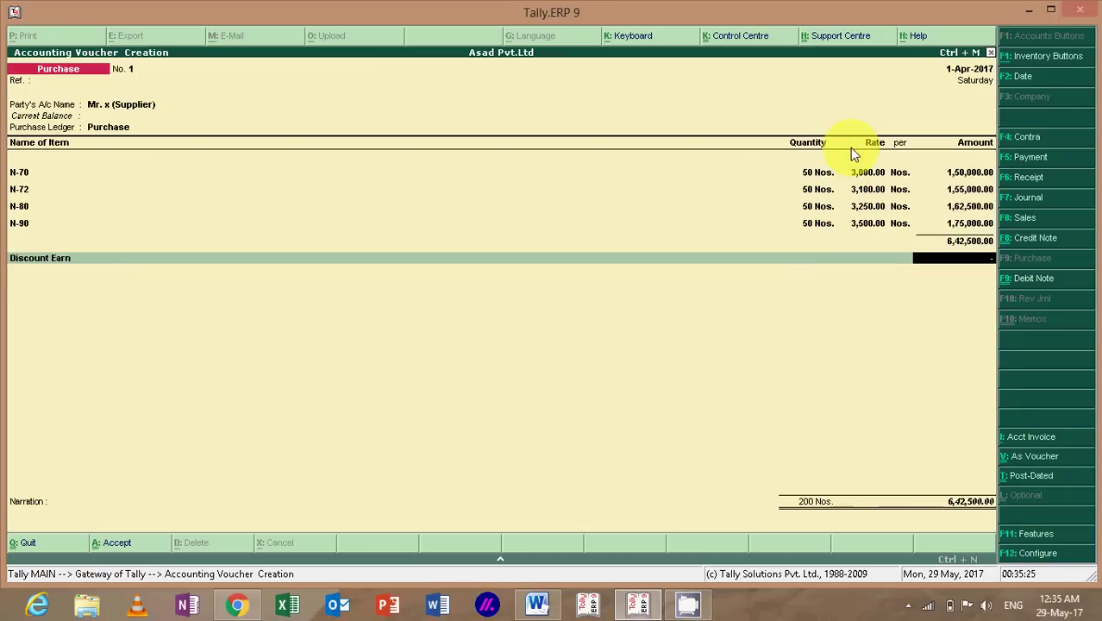
{"action": "type", "text": "500"}
{"action": "key", "text": "Return"}
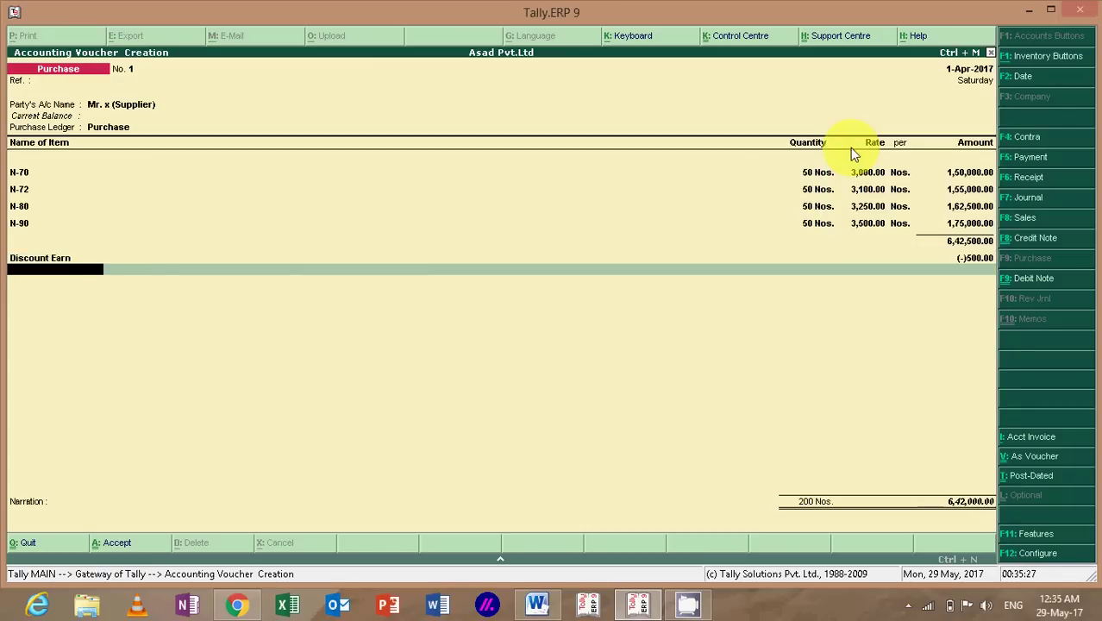
Step: End the ledger lines, accept the invoice total, and choose New Ref as the supplier's bill-wise reference type
{"action": "key", "text": "Return"}
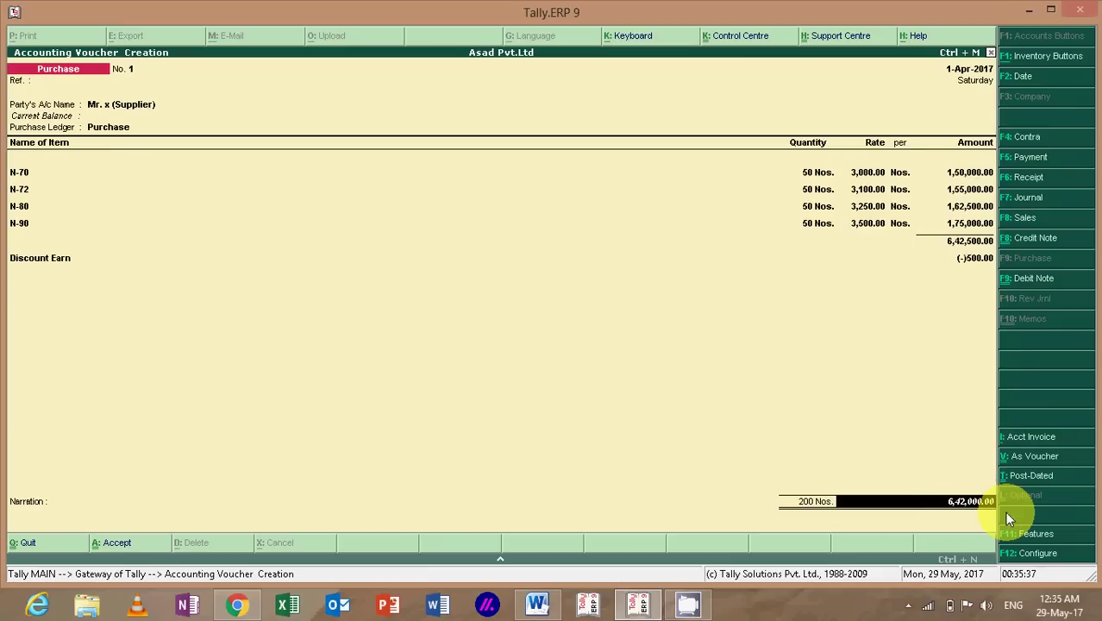
{"action": "key", "text": "Return"}
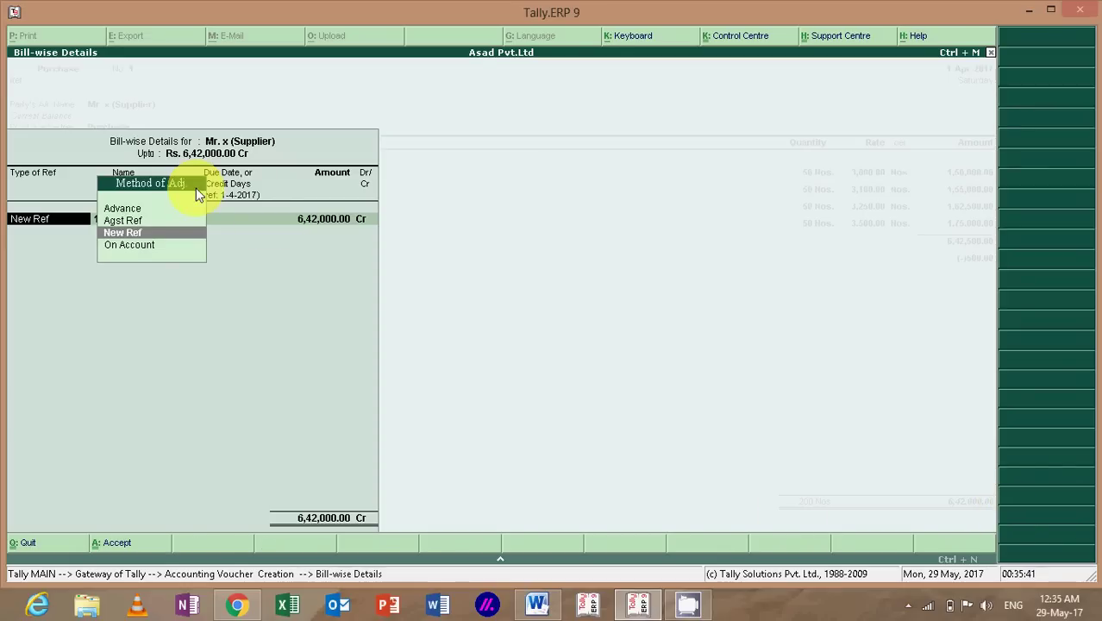
{"action": "left_click", "coordinate": [140, 246]}
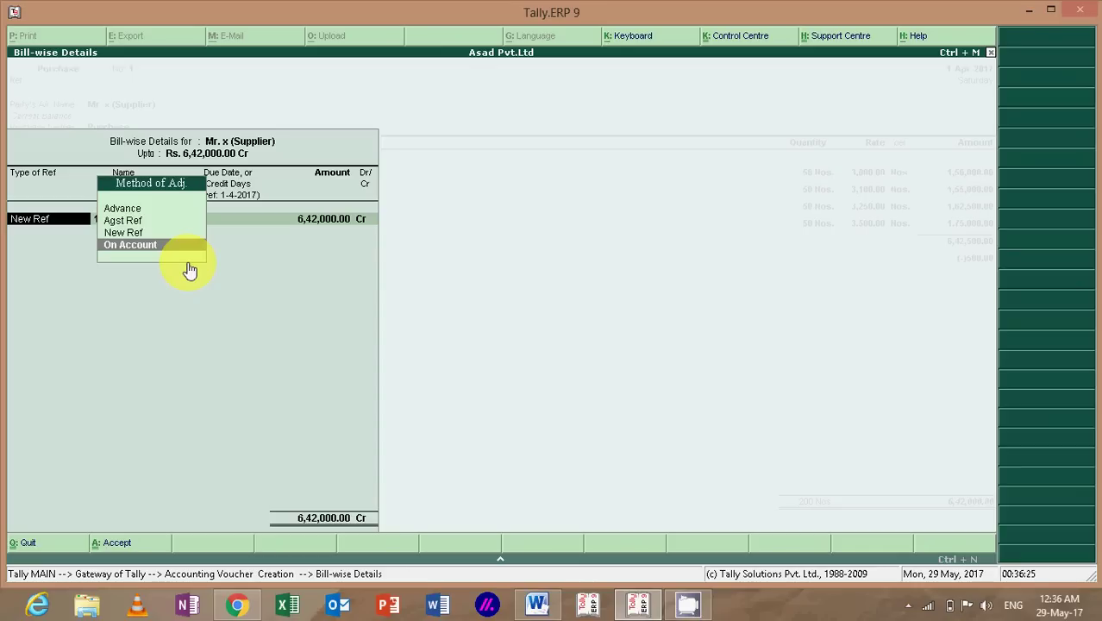
{"action": "key", "text": "Up"}
{"action": "key", "text": "Return"}
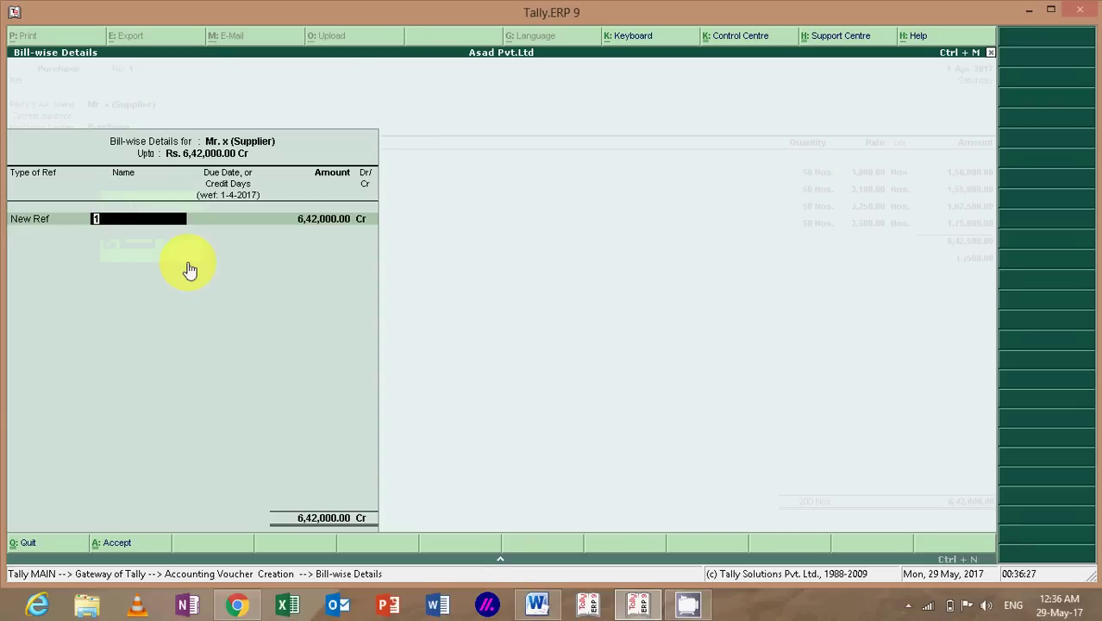
Step: Copy the bill number B1SR13 from the Payroll document in Word and paste it as the reference name in Tally.ERP 9's bill-wise details
{"action": "left_click", "coordinate": [541, 604]}
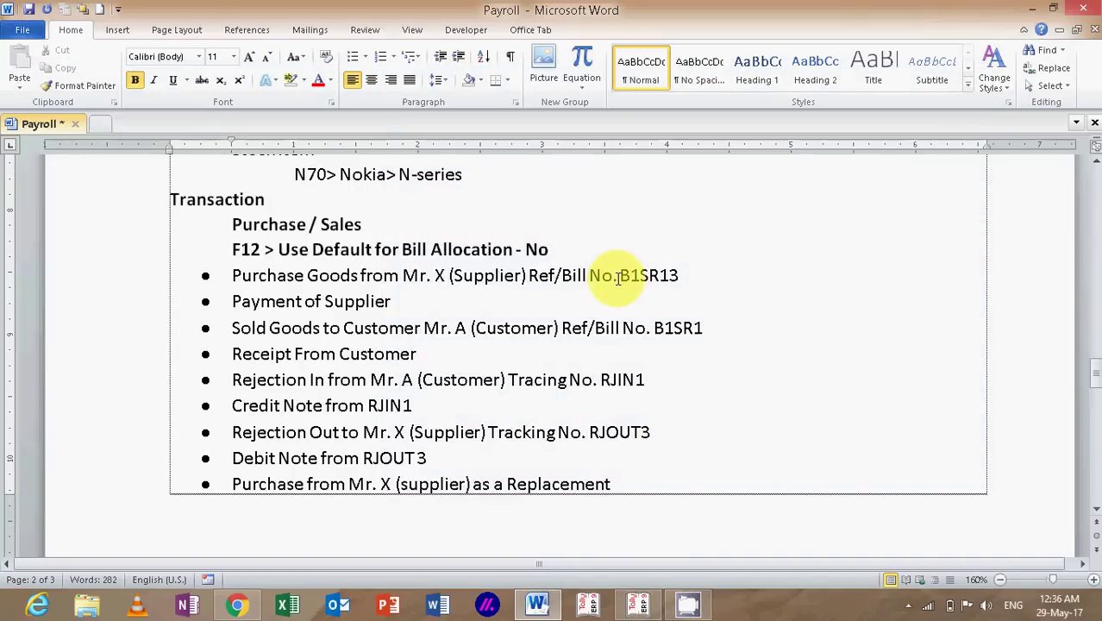
{"action": "left_click_drag", "start_coordinate": [620, 277], "coordinate": [680, 278]}
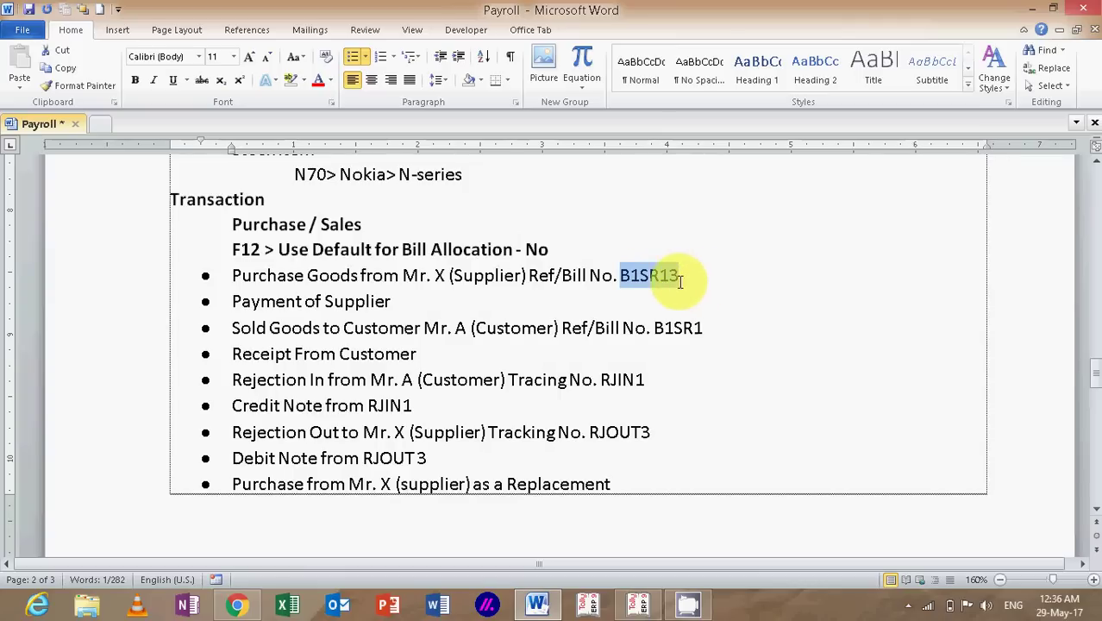
{"action": "left_click", "coordinate": [65, 68]}
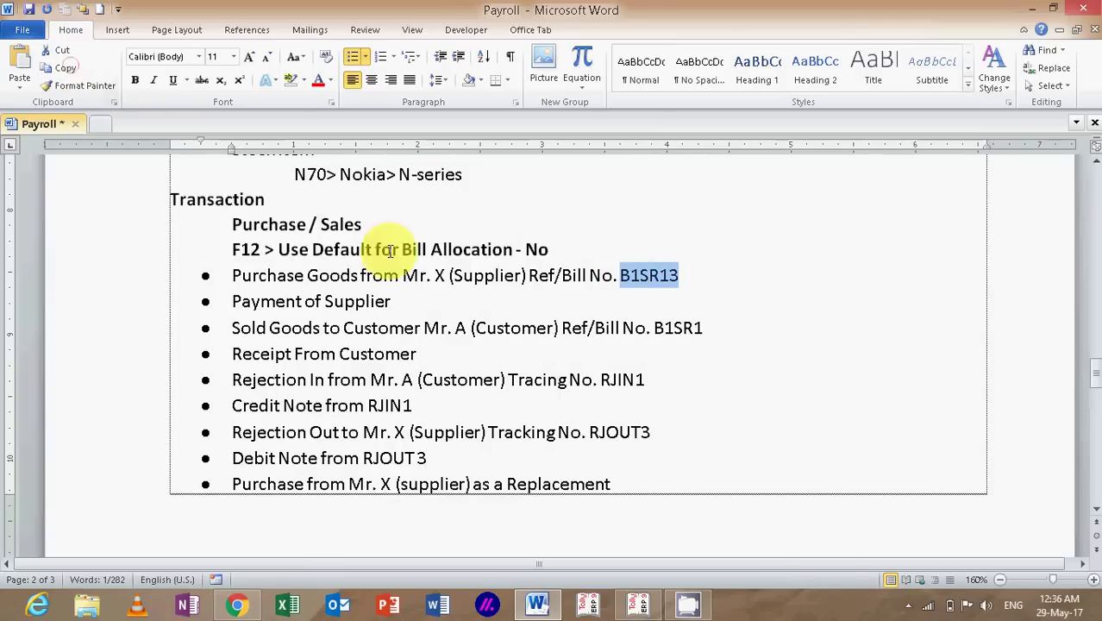
{"action": "left_click", "coordinate": [638, 606]}
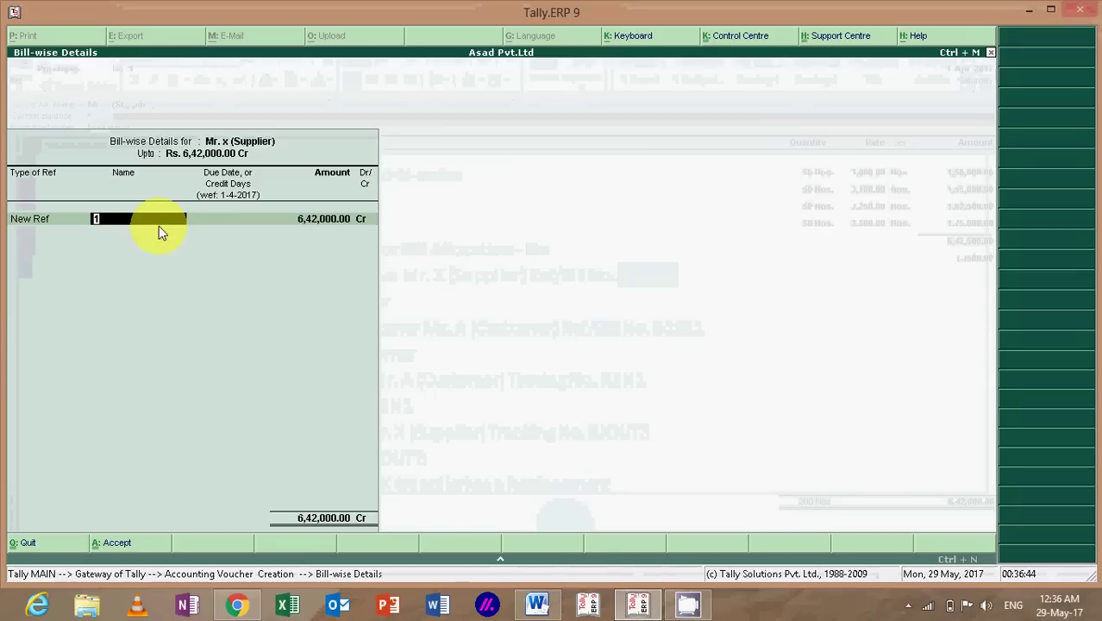
{"action": "key", "text": "ctrl+alt+v"}
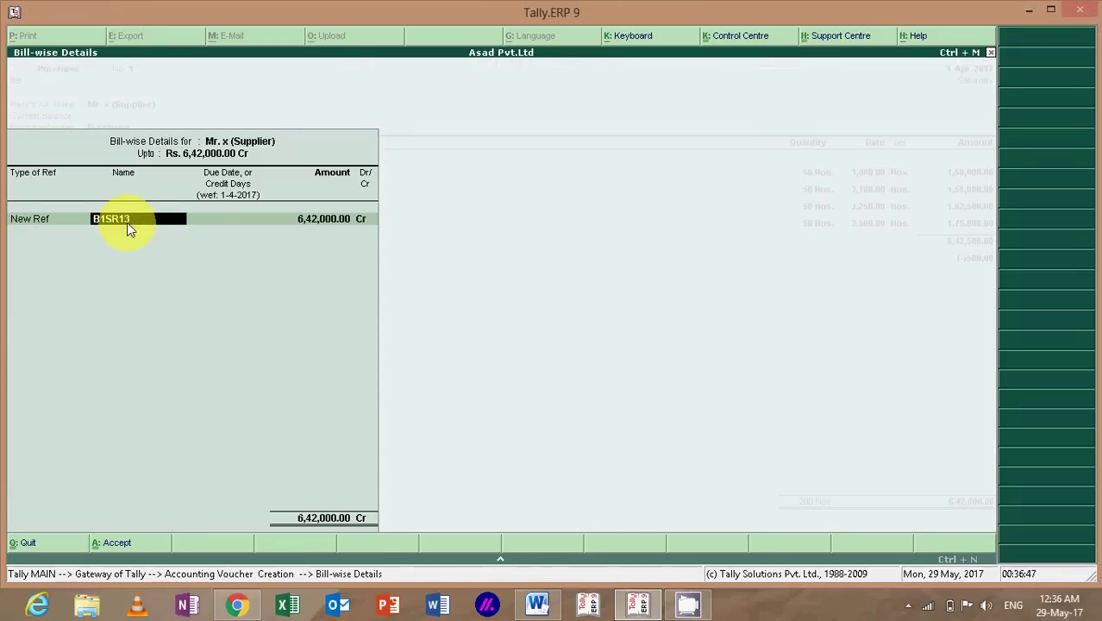
Step: Leave the due date blank, accept the full bill amount, and save the purchase voucher without a narration
{"action": "key", "text": "Return"}
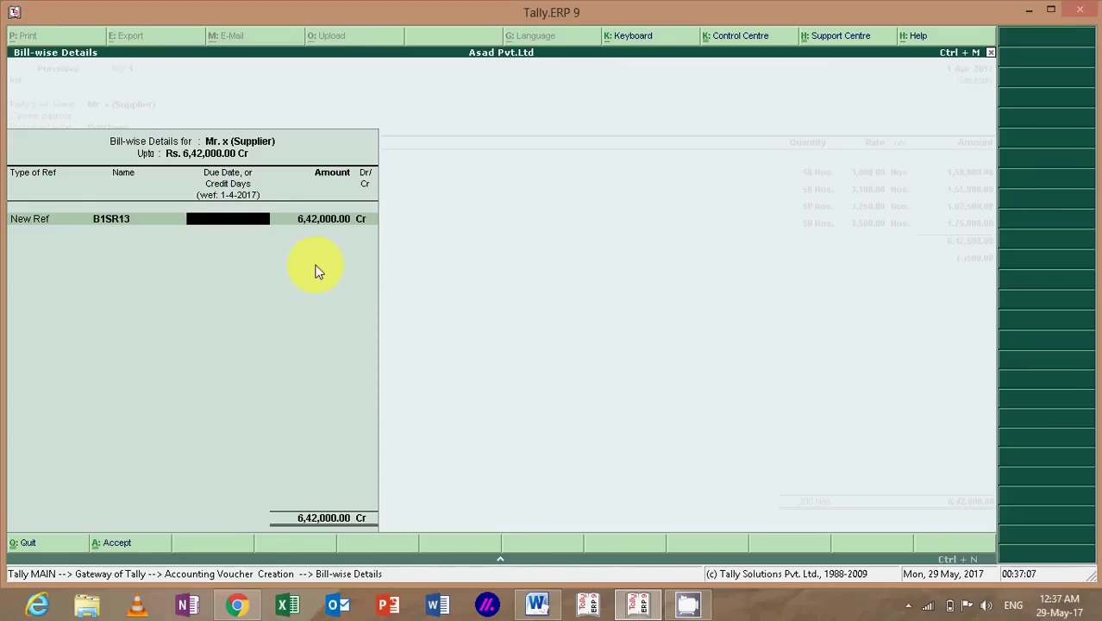
{"action": "key", "text": "Return"}
{"action": "key", "text": "Return"}
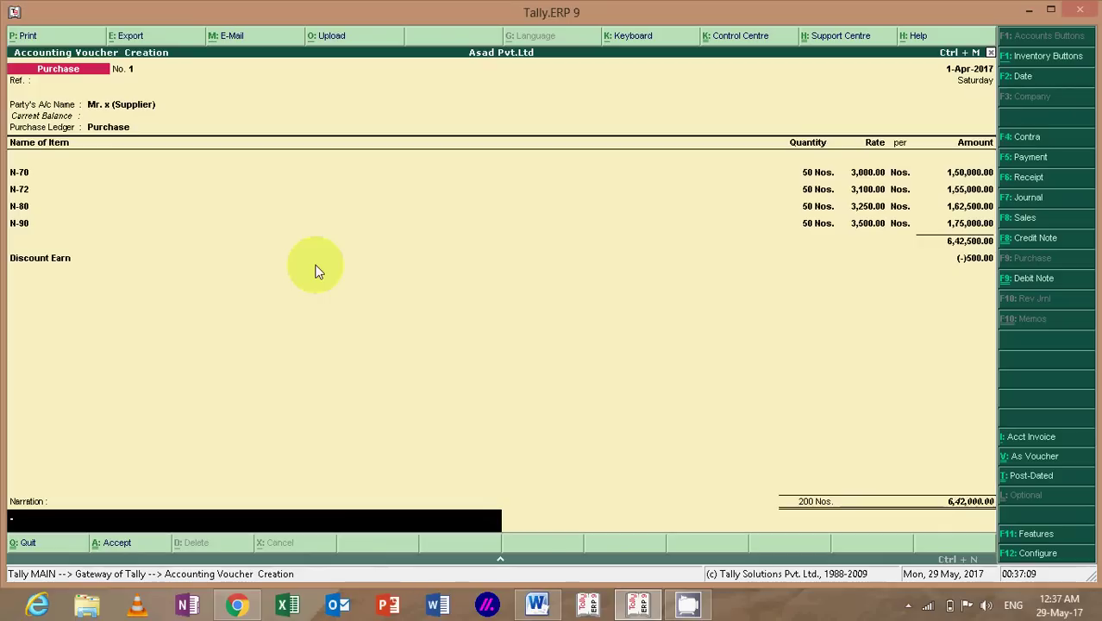
{"action": "key", "text": "Return"}
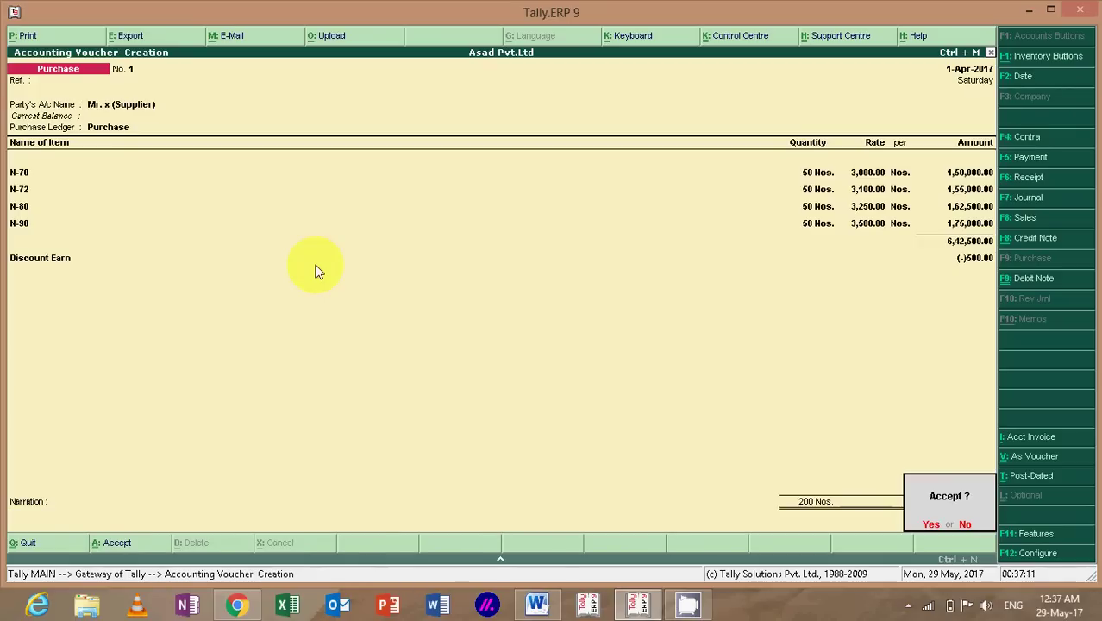
{"action": "key", "text": "Return"}
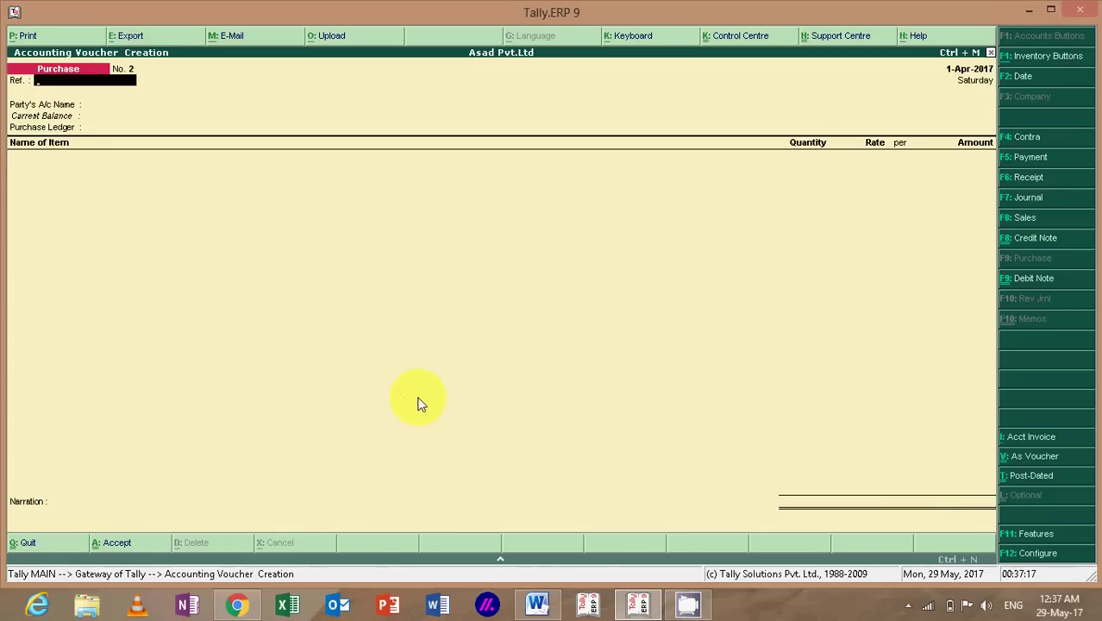
Step: Reopen the saved purchase voucher and try its export settings with Default (All Languages) and Excel (Spreadsheet) format, leaving without exporting
{"action": "key", "text": "Page_Up"}
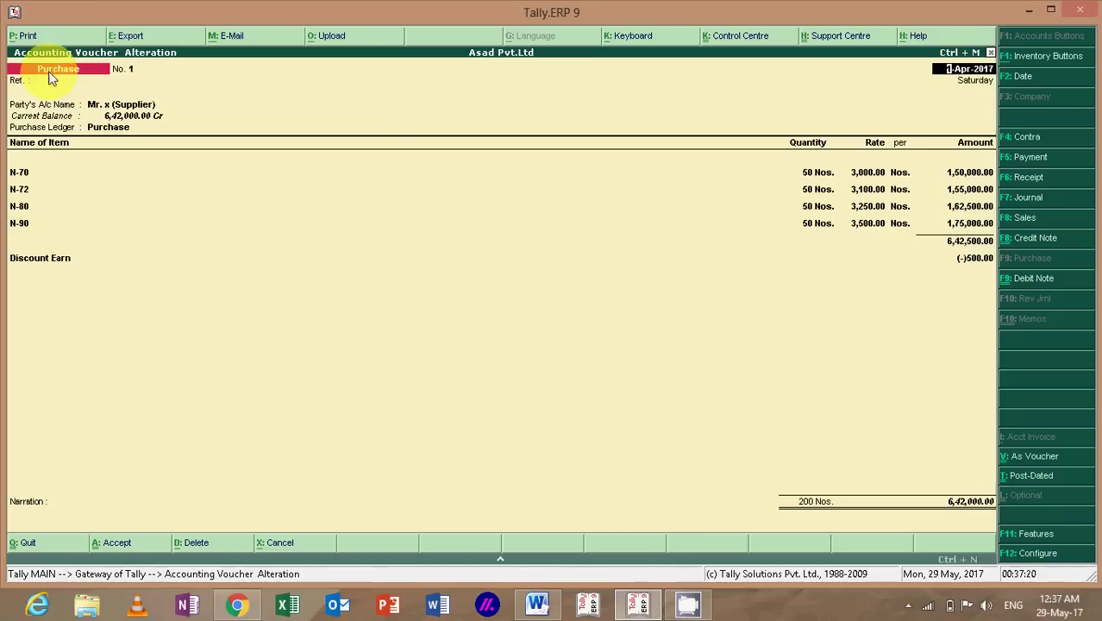
{"action": "left_click", "coordinate": [125, 39]}
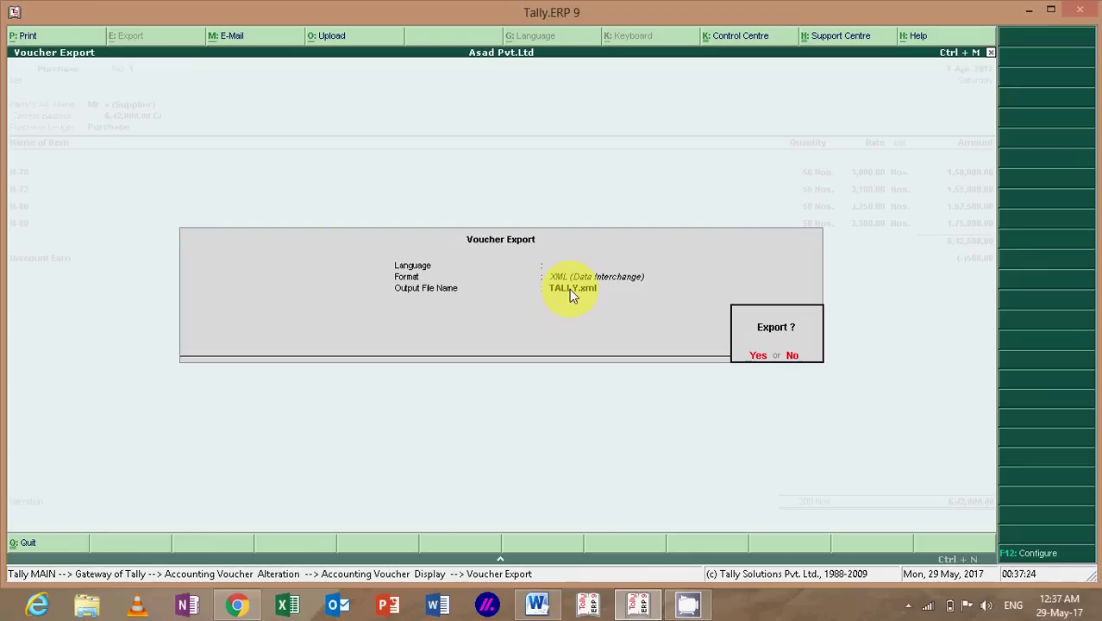
{"action": "key", "text": "n"}
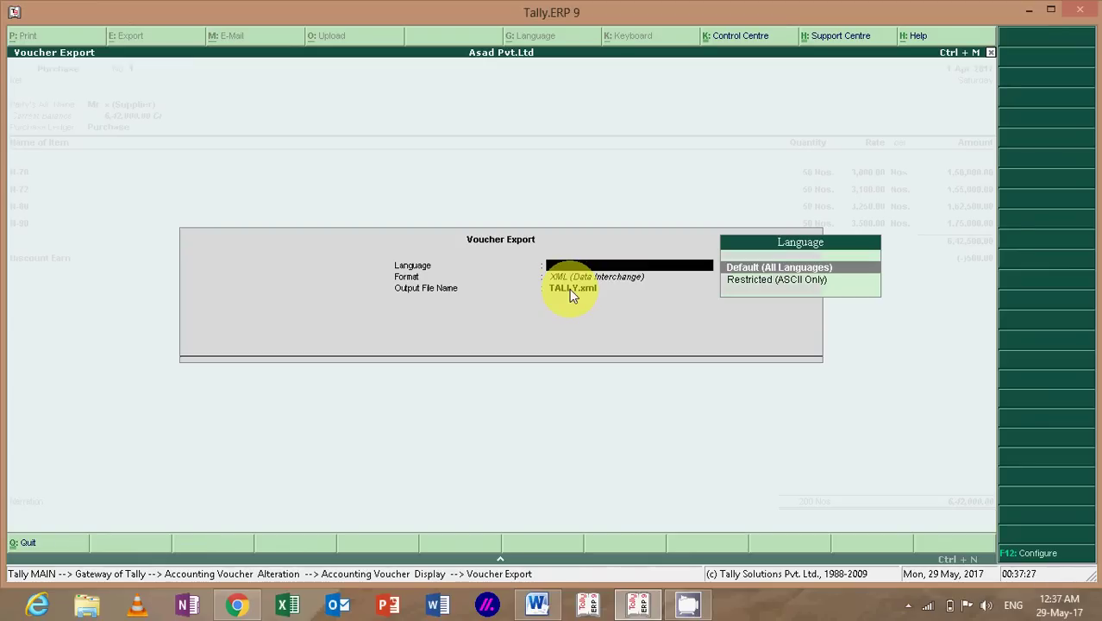
{"action": "key", "text": "Return"}
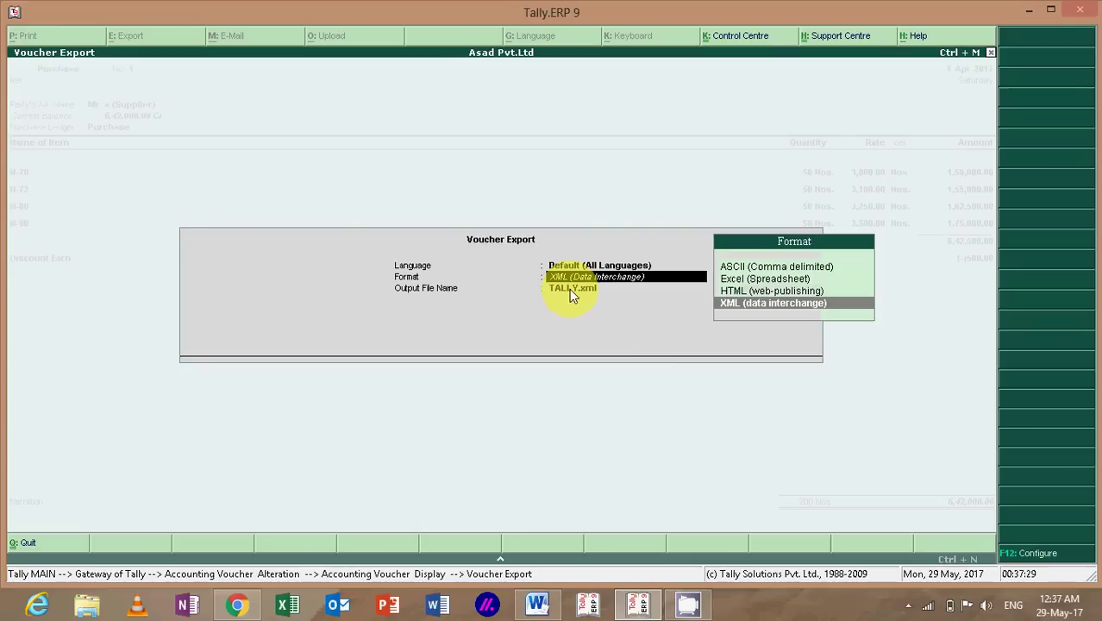
{"action": "key", "text": "Up"}
{"action": "key", "text": "Up"}
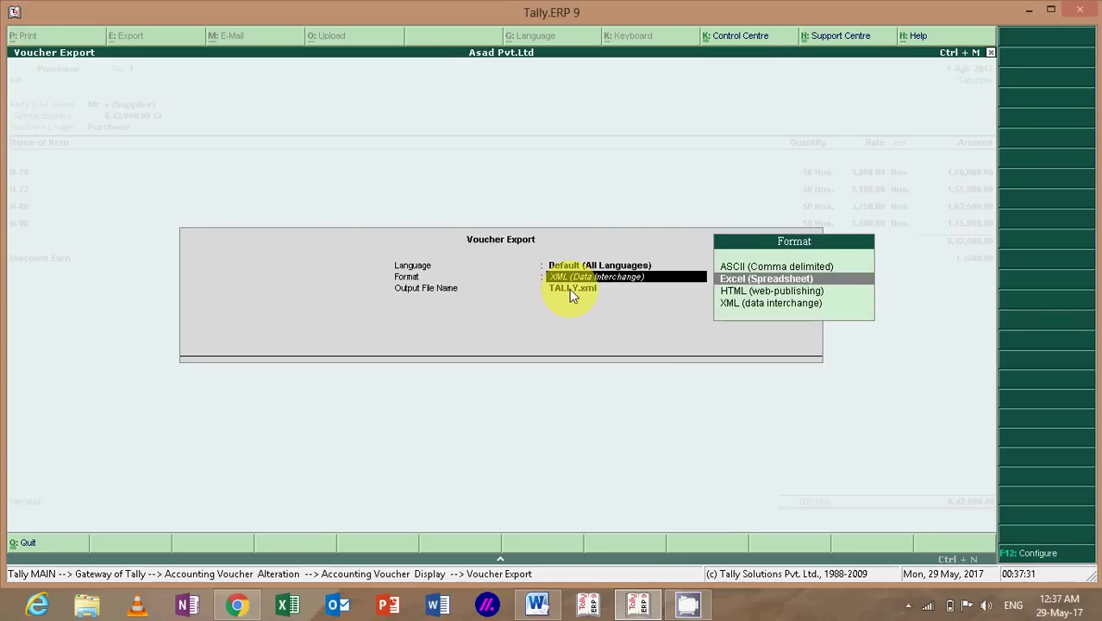
{"action": "key", "text": "Return"}
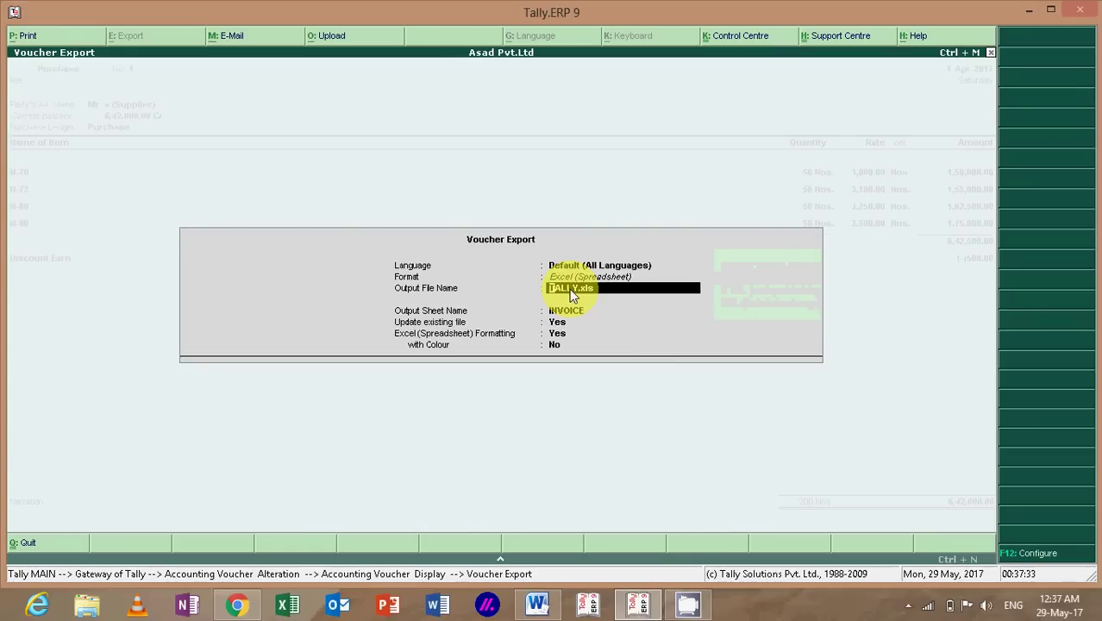
{"action": "key", "text": "Return"}
{"action": "key", "text": "Return"}
{"action": "key", "text": "BackSpace"}
{"action": "key", "text": "BackSpace"}
{"action": "key", "text": "BackSpace"}
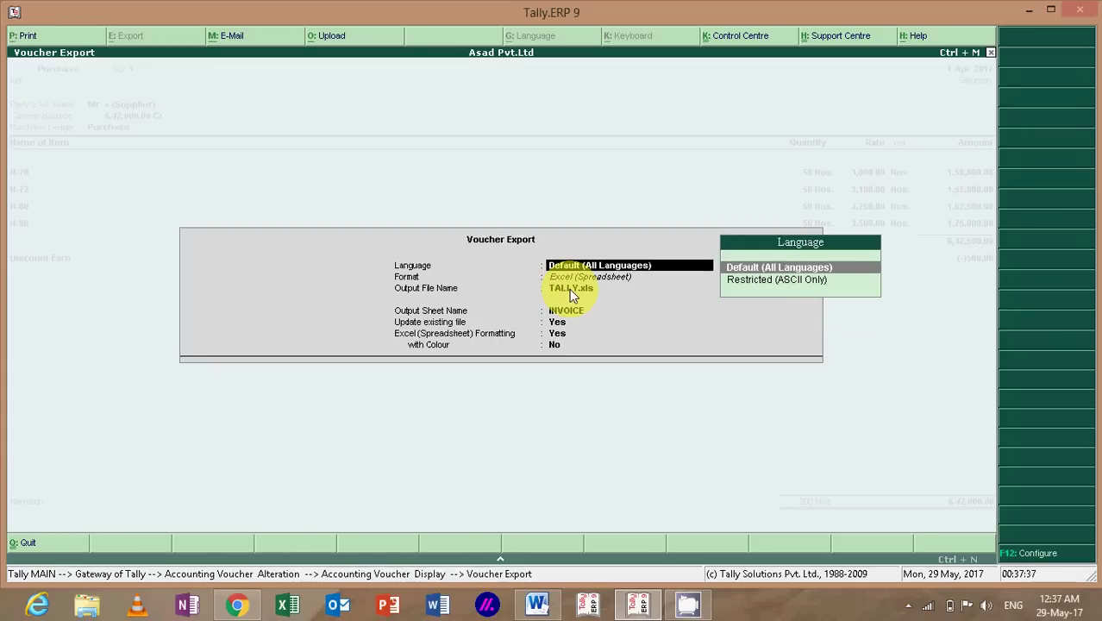
{"action": "key", "text": "Escape"}
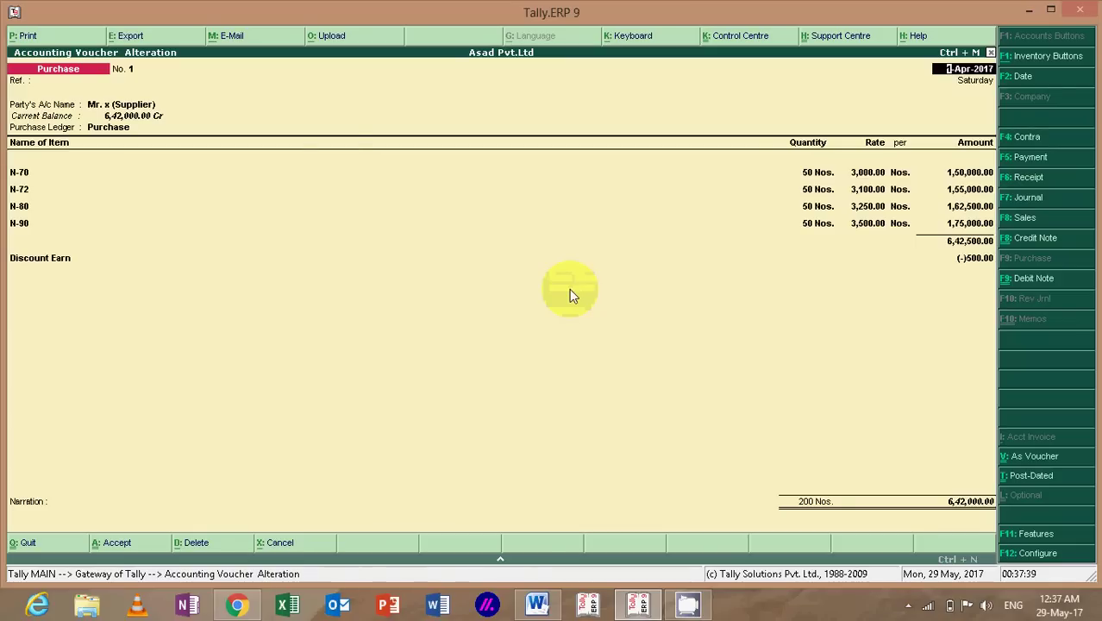
Step: Open the purchase voucher's print settings and toggle the print preview option off and back on
{"action": "left_click", "coordinate": [30, 36]}
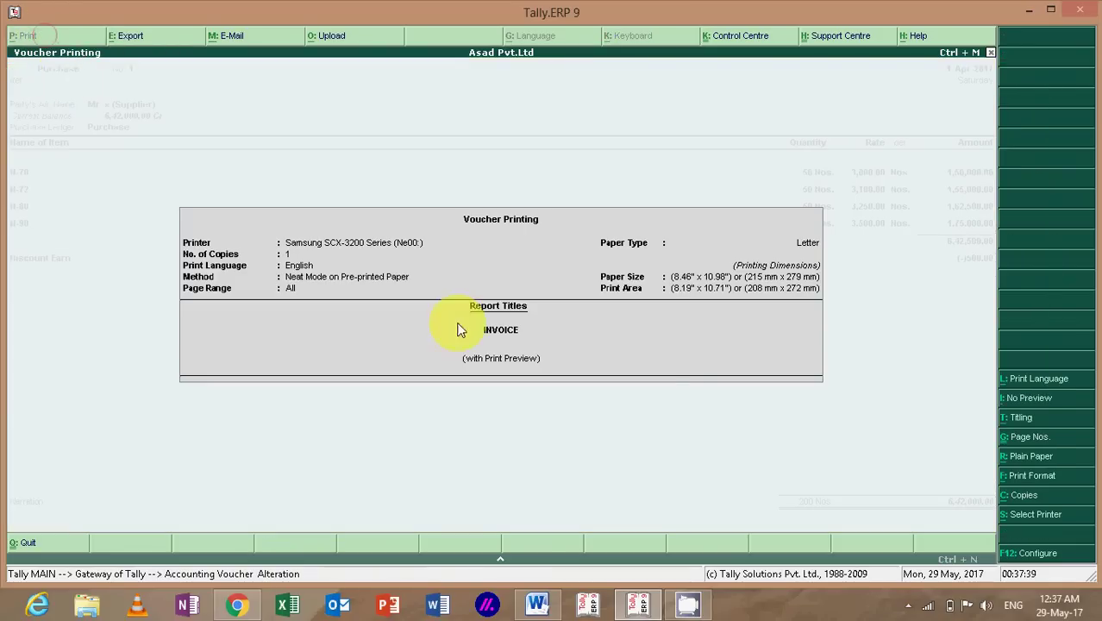
{"action": "left_click", "coordinate": [1030, 399]}
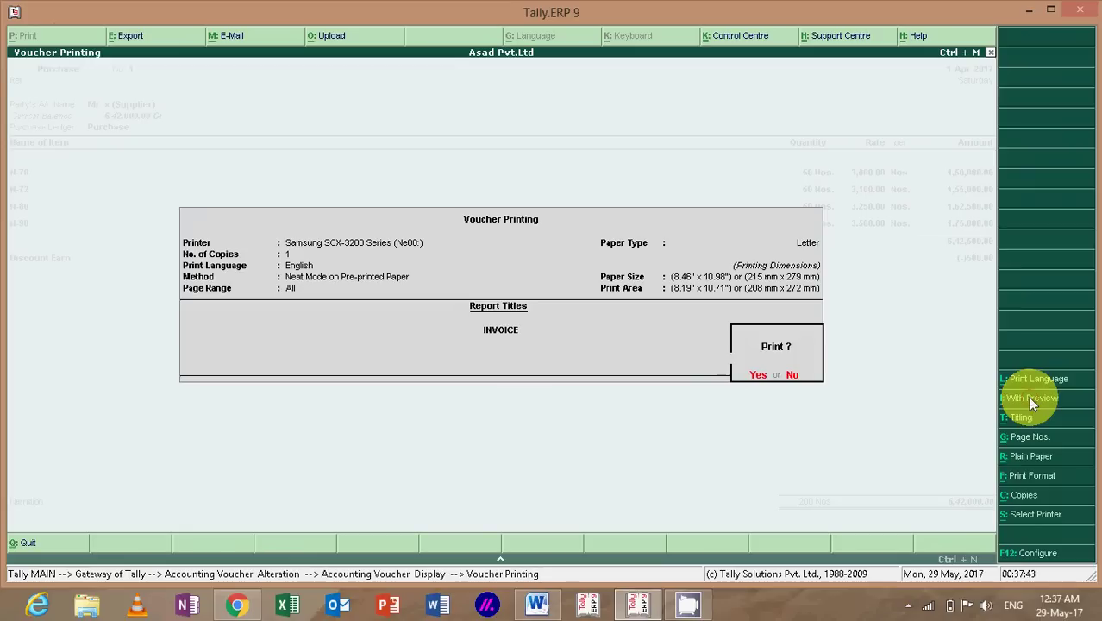
{"action": "left_click", "coordinate": [1033, 403]}
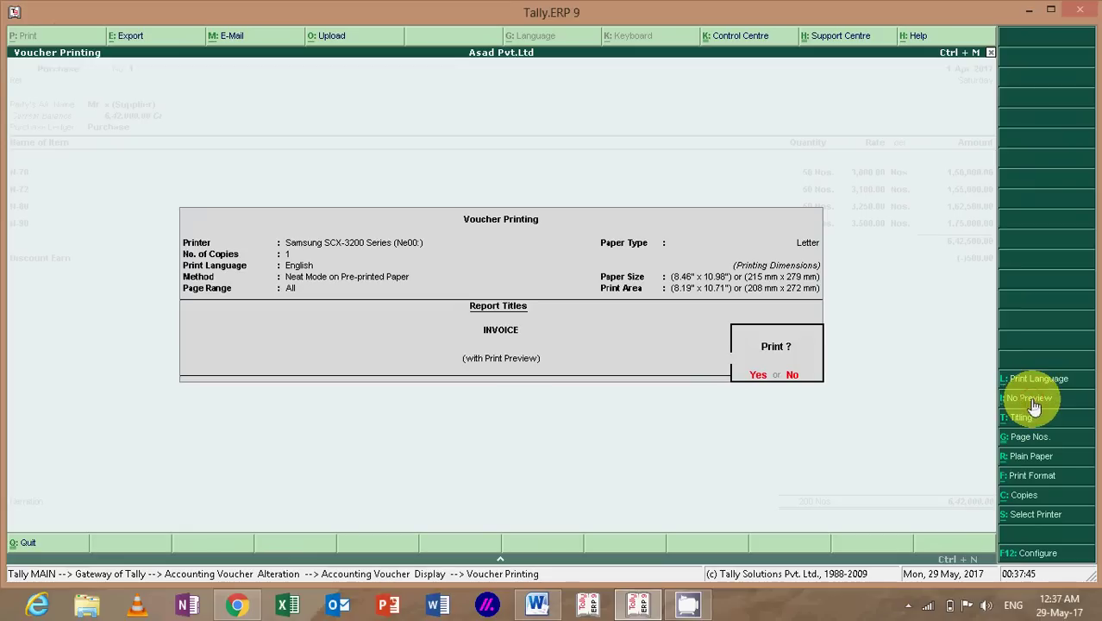
{"action": "left_click", "coordinate": [1033, 404]}
{"action": "left_click", "coordinate": [1033, 404]}
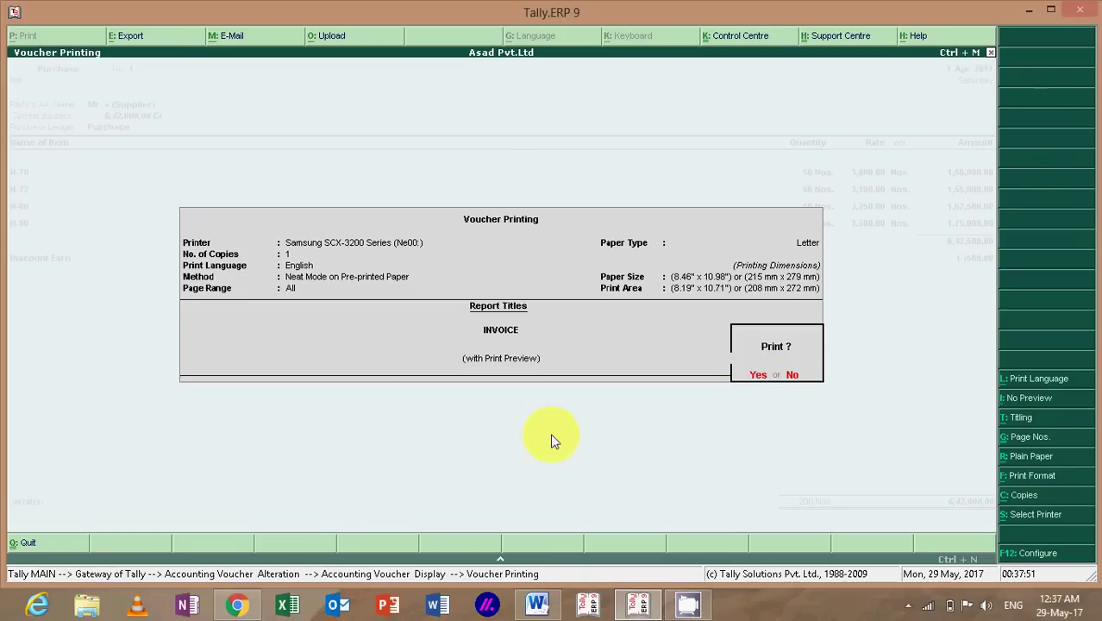
Step: Review the print language and report title settings, keeping English and INVOICE, and leave the voucher without printing
{"action": "left_click", "coordinate": [1041, 379]}
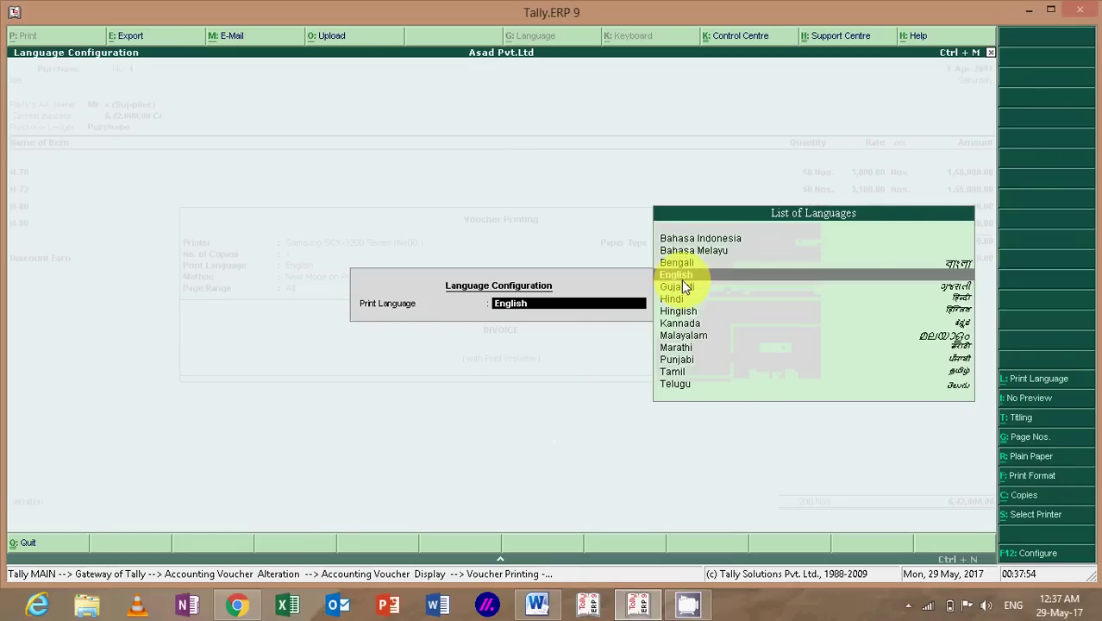
{"action": "key", "text": "BackSpace"}
{"action": "key", "text": "Return"}
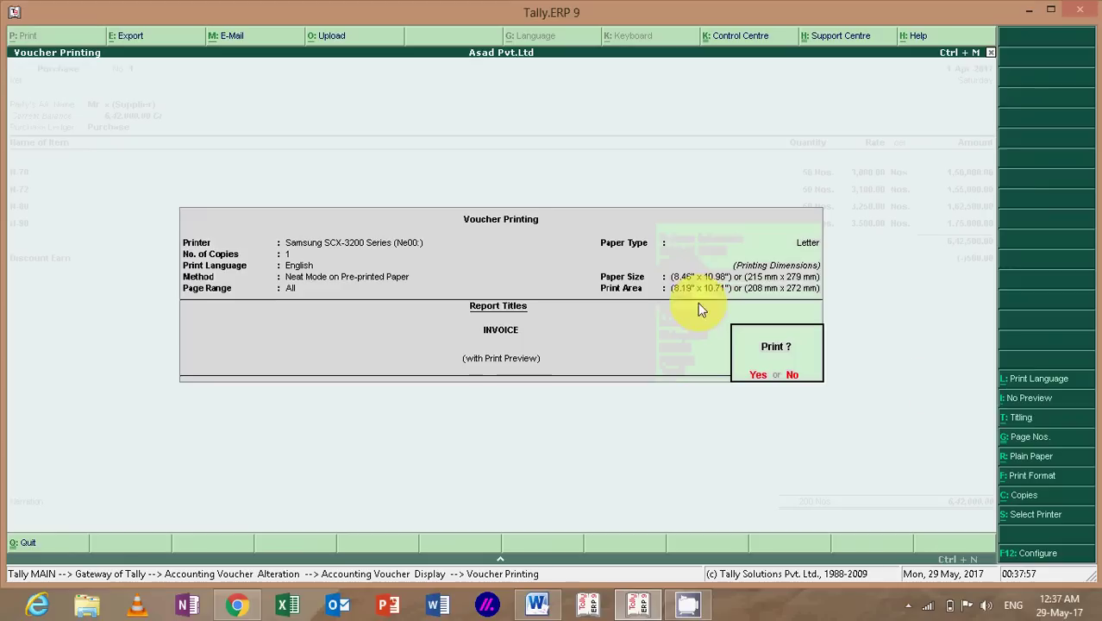
{"action": "left_click", "coordinate": [1039, 423]}
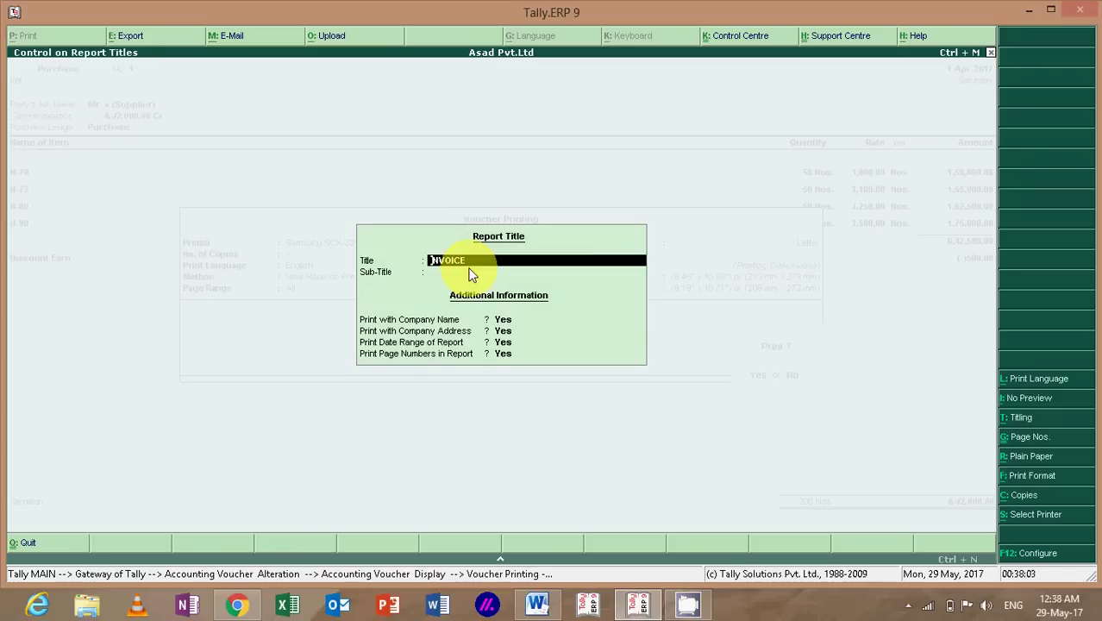
{"action": "key", "text": "ctrl+a"}
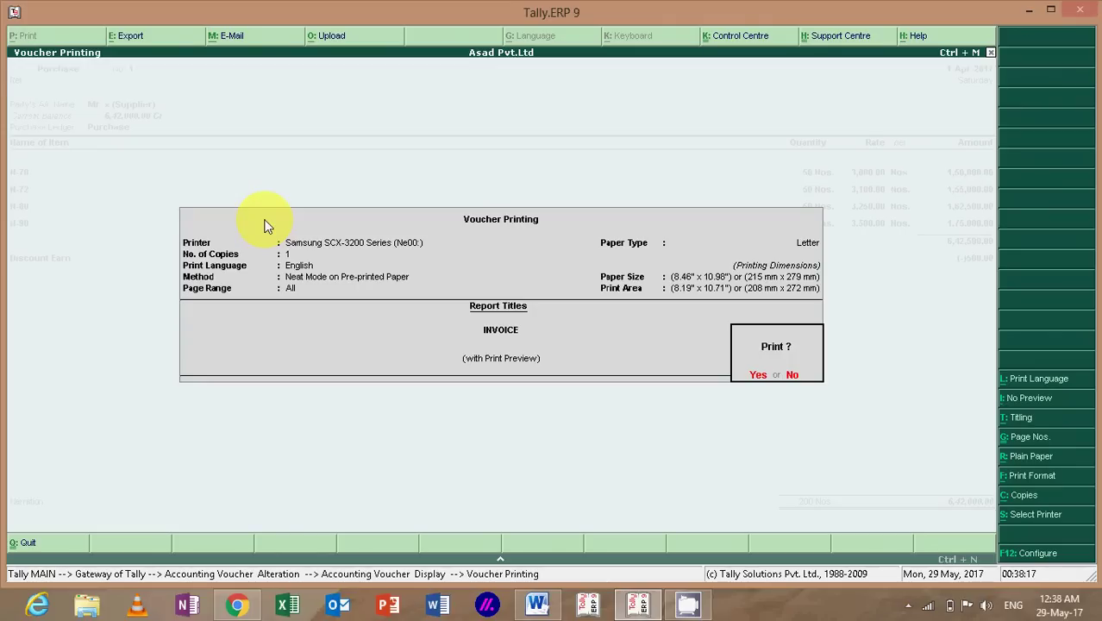
{"action": "key", "text": "Escape"}
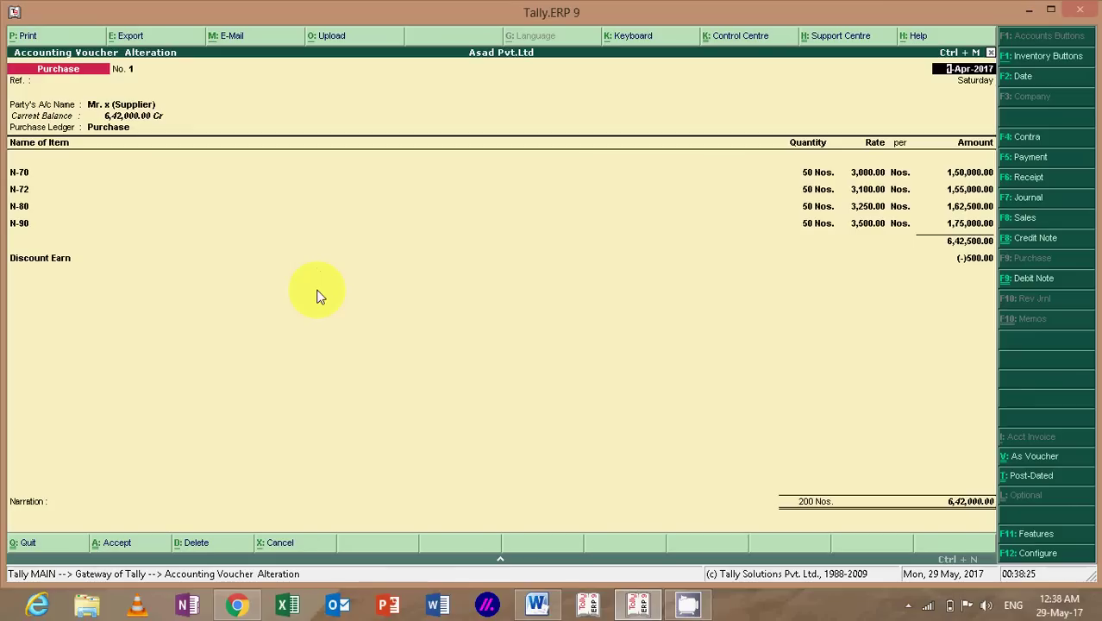
{"action": "key", "text": "Escape"}
{"action": "key", "text": "Return"}
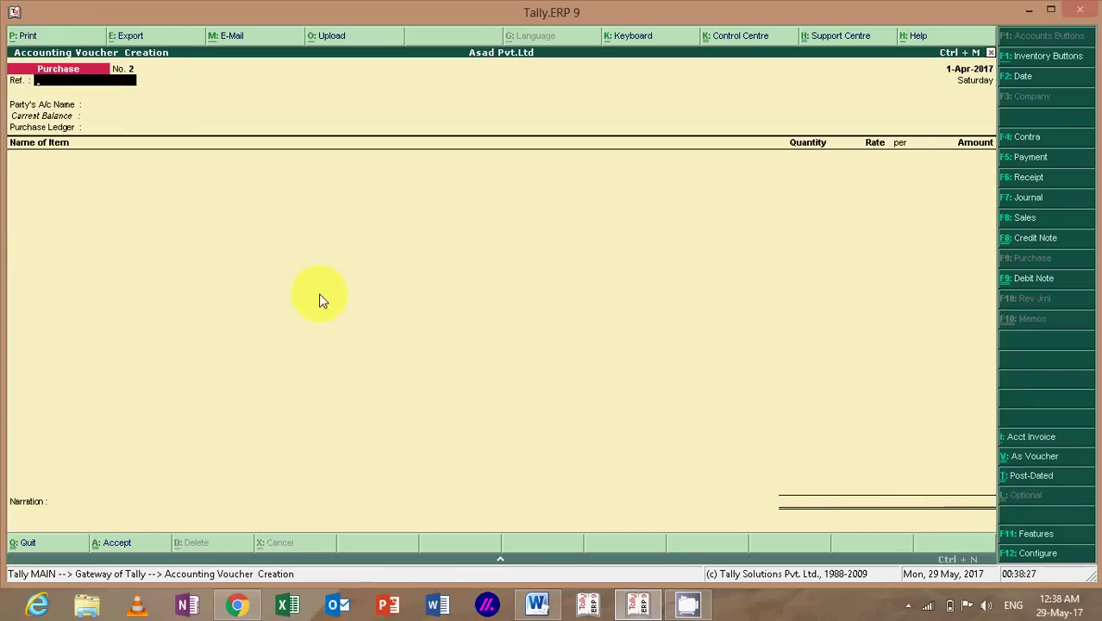
Step: Check the Payment of Supplier item in the Word transaction list and start a new Payment voucher in Tally.ERP 9
{"action": "left_click", "coordinate": [536, 604]}
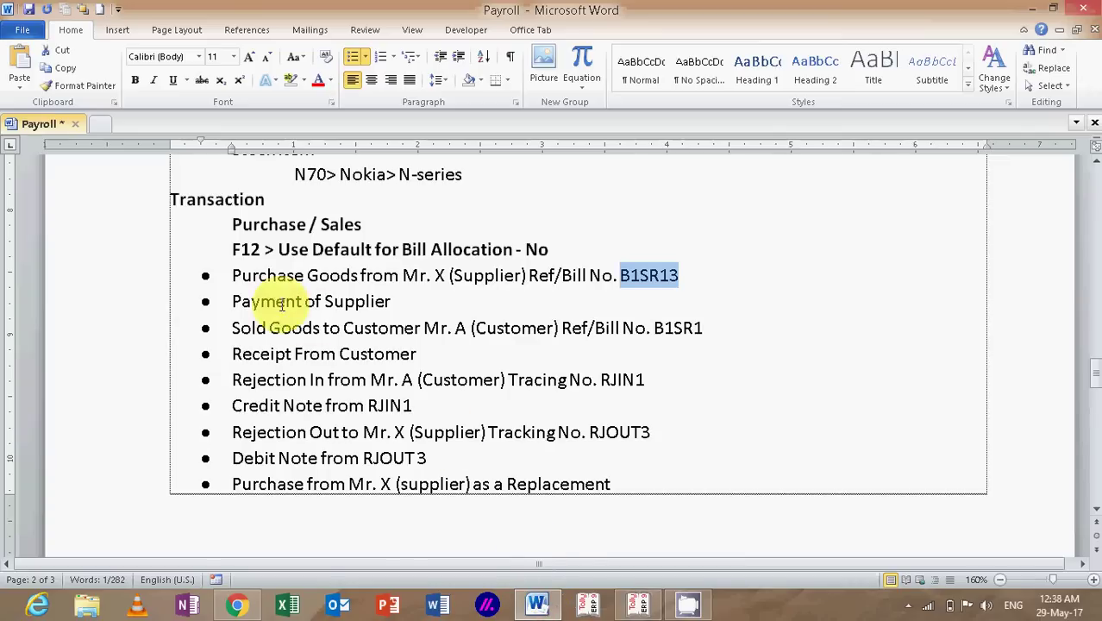
{"action": "left_click_drag", "start_coordinate": [232, 302], "coordinate": [392, 303]}
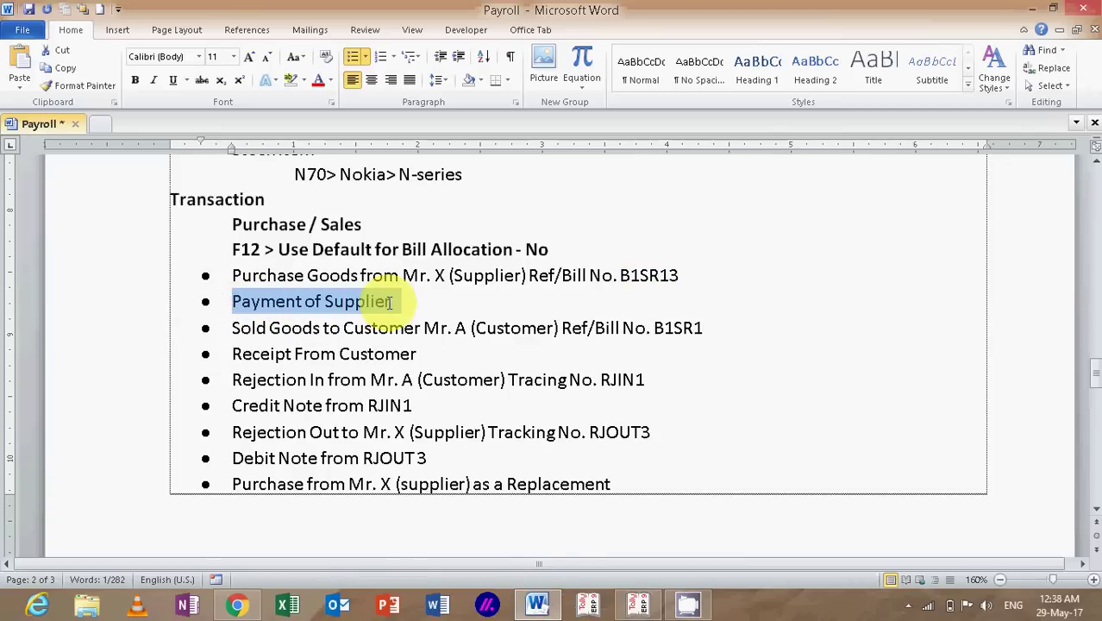
{"action": "left_click", "coordinate": [636, 606]}
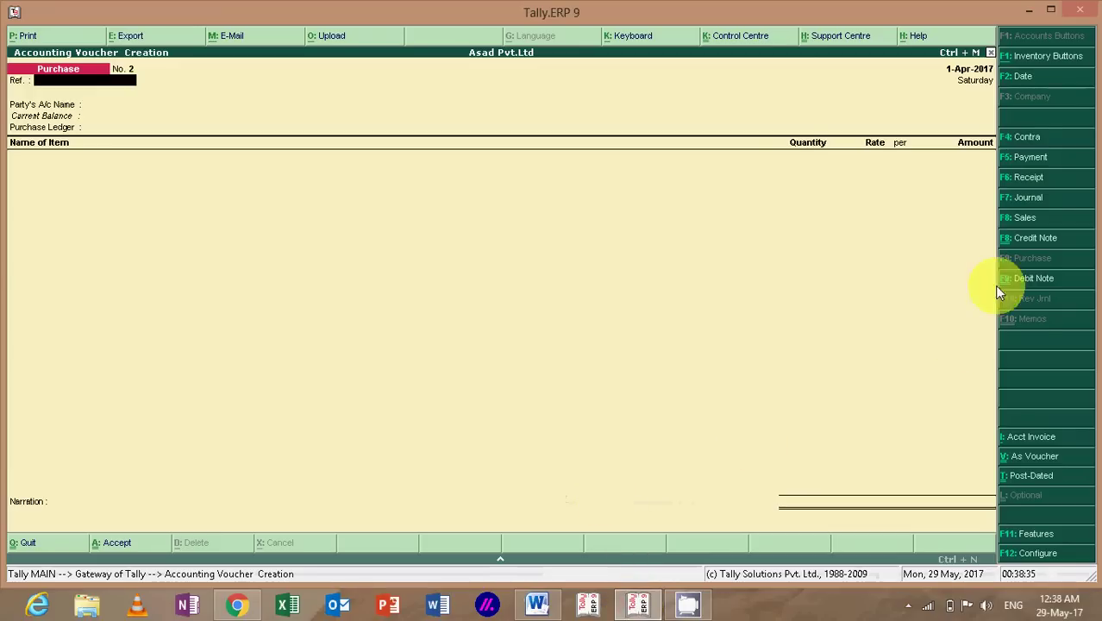
{"action": "left_click", "coordinate": [1031, 158]}
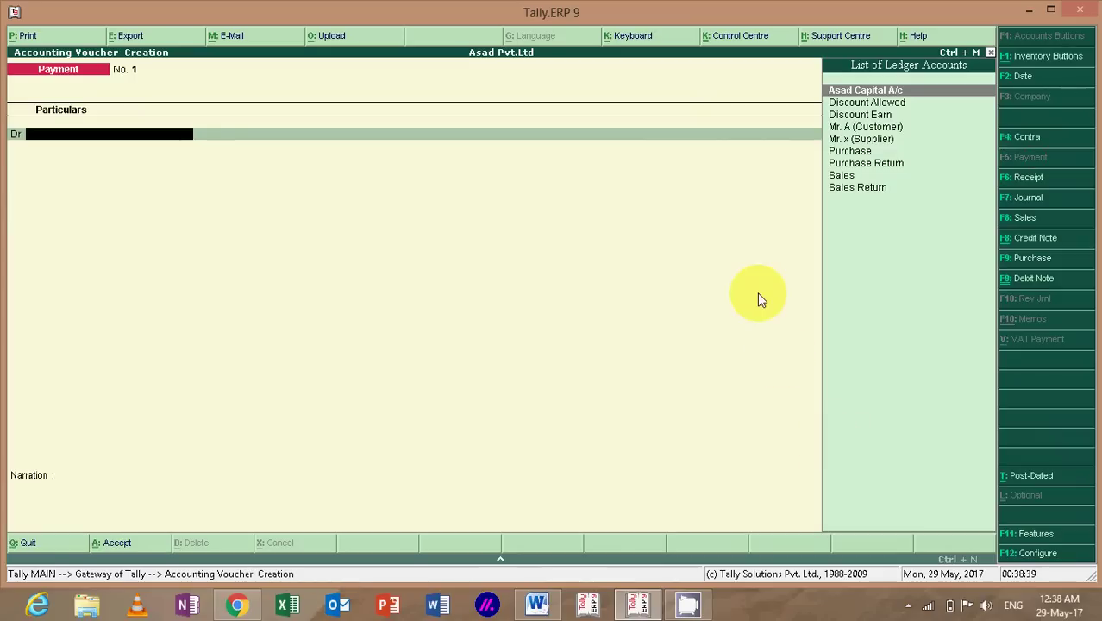
Step: Debit the supplier's ledger in the Payment voucher and check the payment configuration, keeping its options as they are
{"action": "key", "text": "Down"}
{"action": "key", "text": "Down"}
{"action": "key", "text": "Down"}
{"action": "key", "text": "Down"}
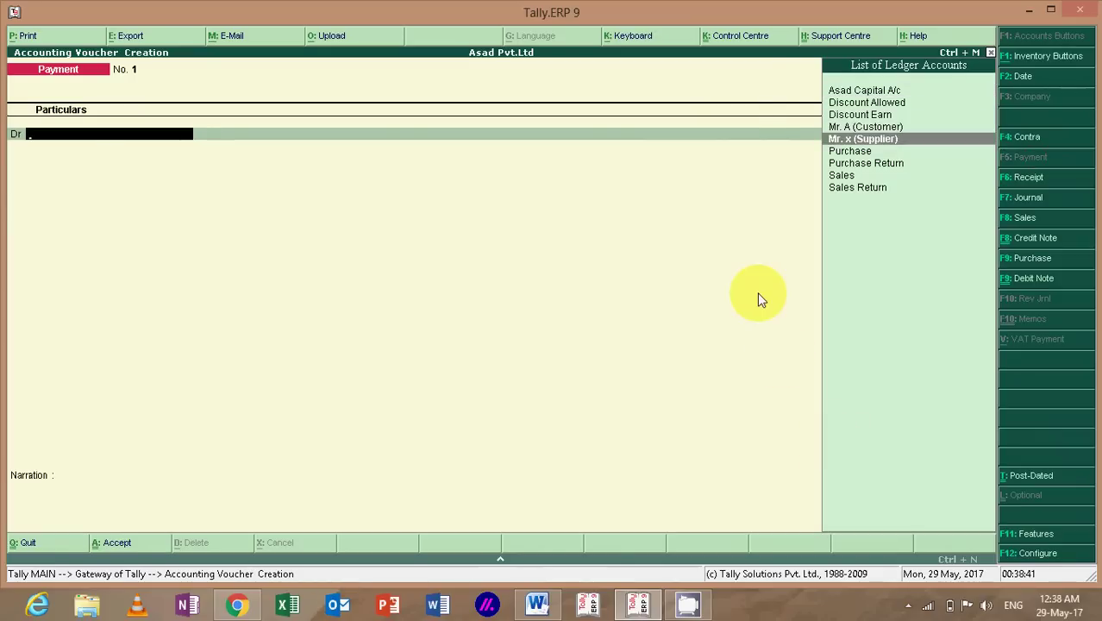
{"action": "key", "text": "Return"}
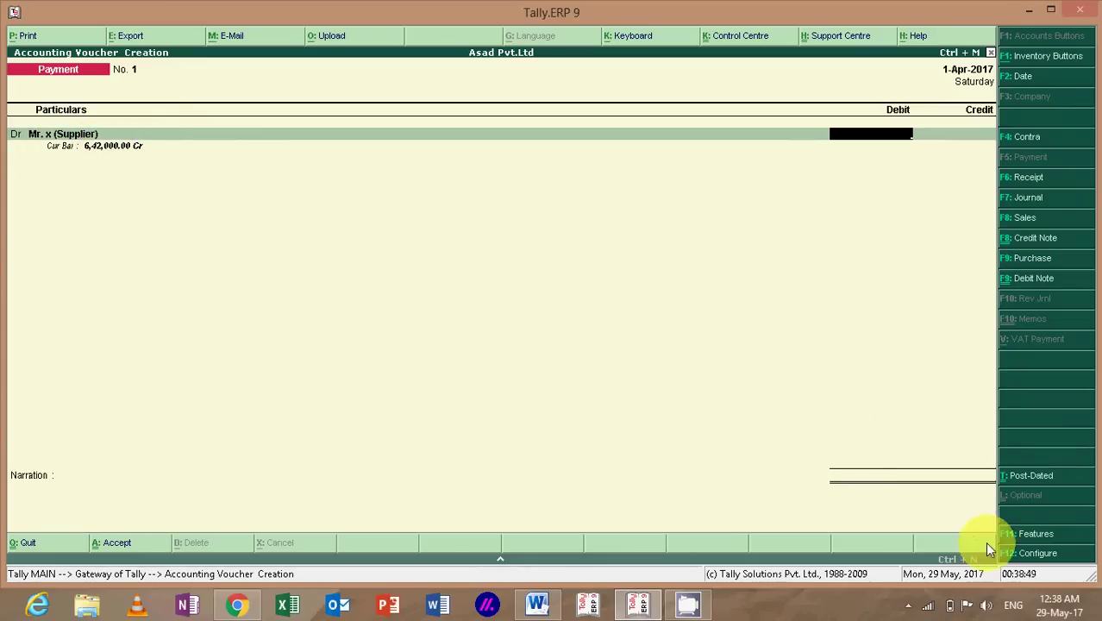
{"action": "left_click", "coordinate": [1019, 555]}
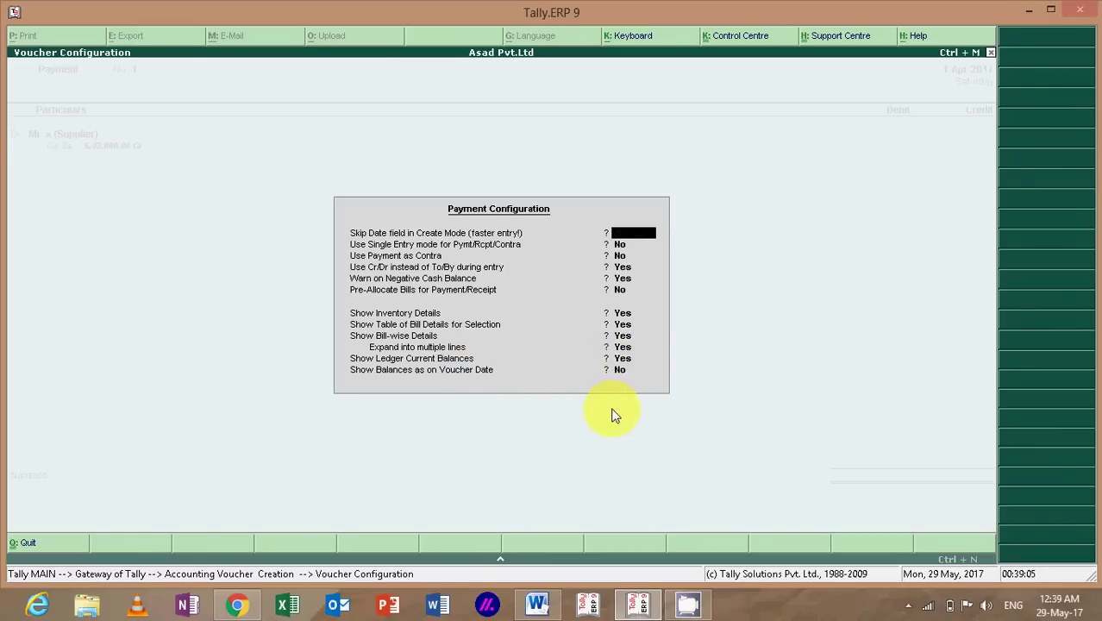
{"action": "key", "text": "ctrl+a"}
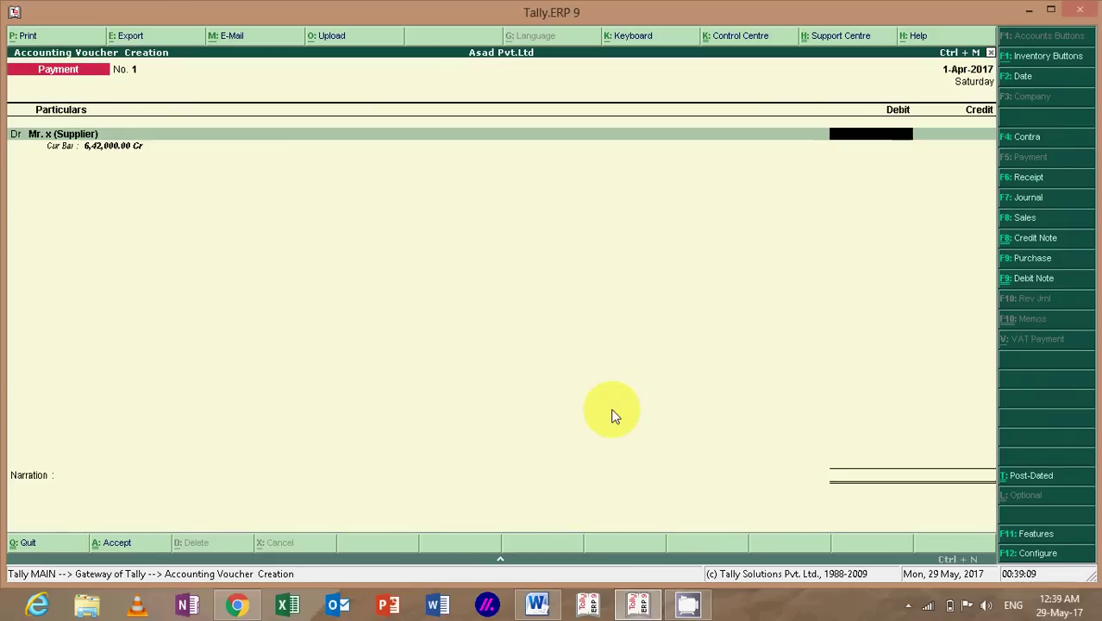
Step: Enter a debit of 642000 for the supplier and allocate it as Agst Ref to pending bill B1SR13
{"action": "type", "text": "642000"}
{"action": "key", "text": "Return"}
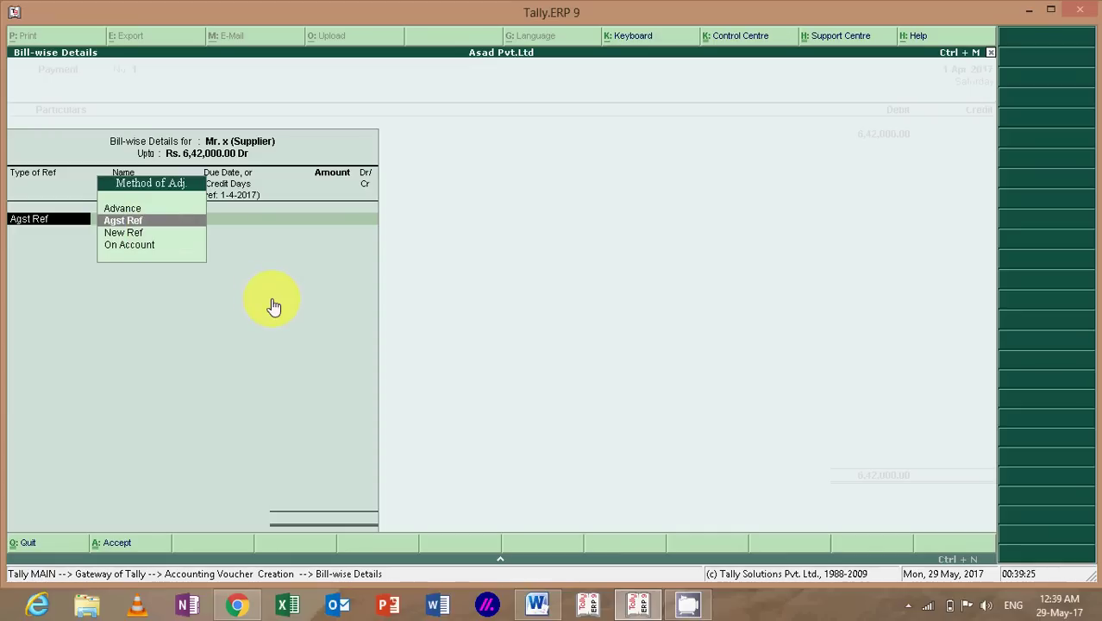
{"action": "key", "text": "Return"}
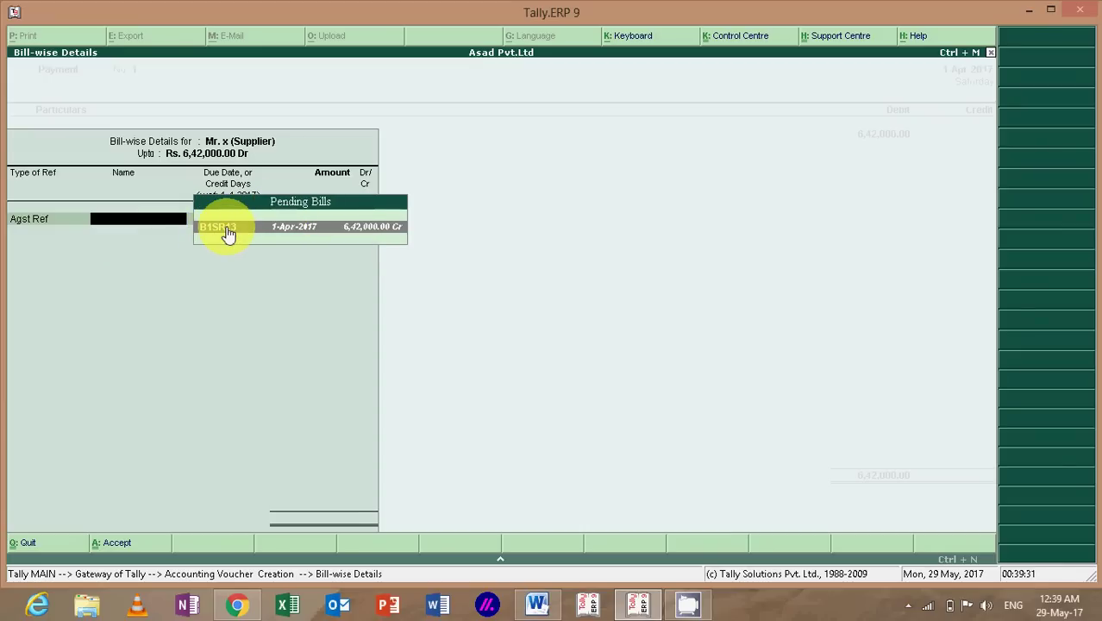
{"action": "key", "text": "Return"}
{"action": "key", "text": "Return"}
{"action": "key", "text": "Return"}
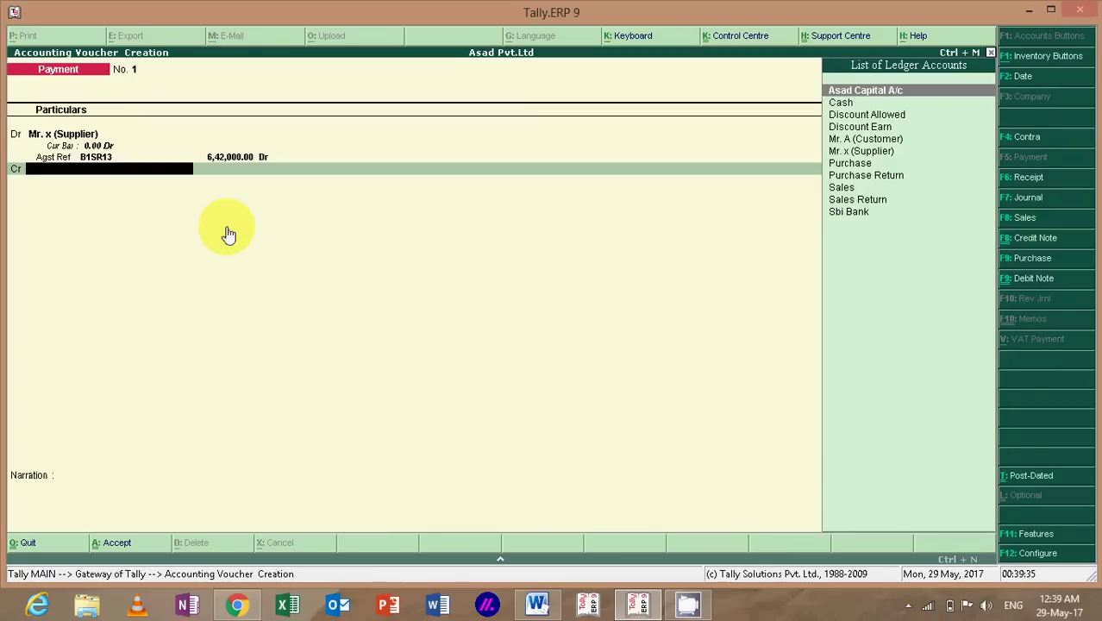
Step: Credit the full payment amount to the Sbi Bank ledger
{"action": "key", "text": "Down"}
{"action": "key", "text": "Down"}
{"action": "key", "text": "Down"}
{"action": "key", "text": "Down"}
{"action": "key", "text": "Down"}
{"action": "key", "text": "Down"}
{"action": "key", "text": "Down"}
{"action": "key", "text": "Down"}
{"action": "key", "text": "Down"}
{"action": "key", "text": "Down"}
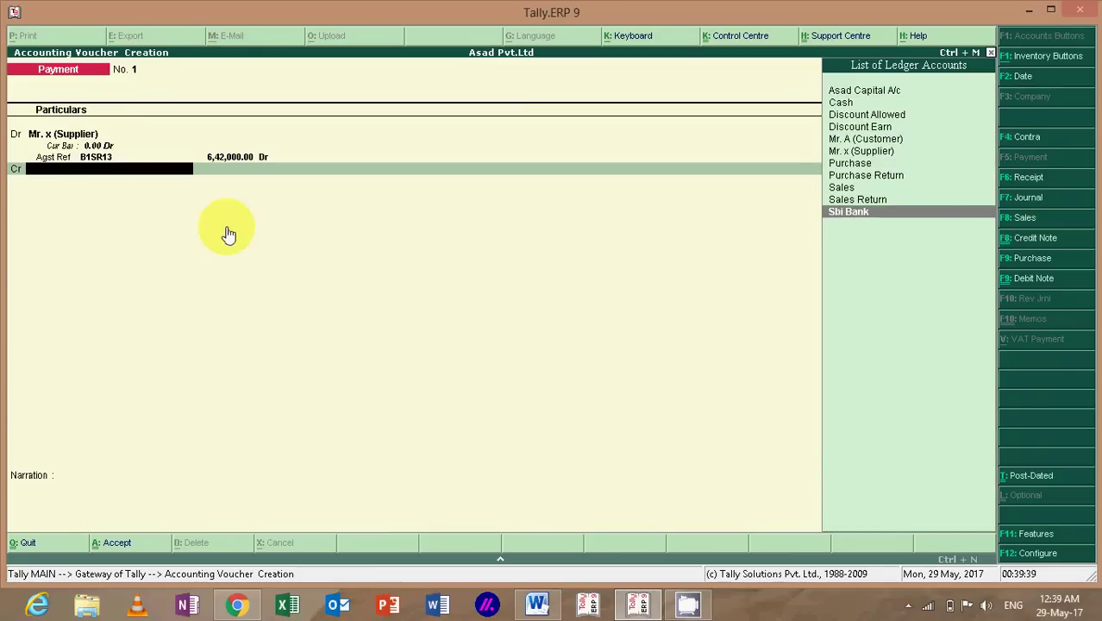
{"action": "key", "text": "Return"}
{"action": "key", "text": "Return"}
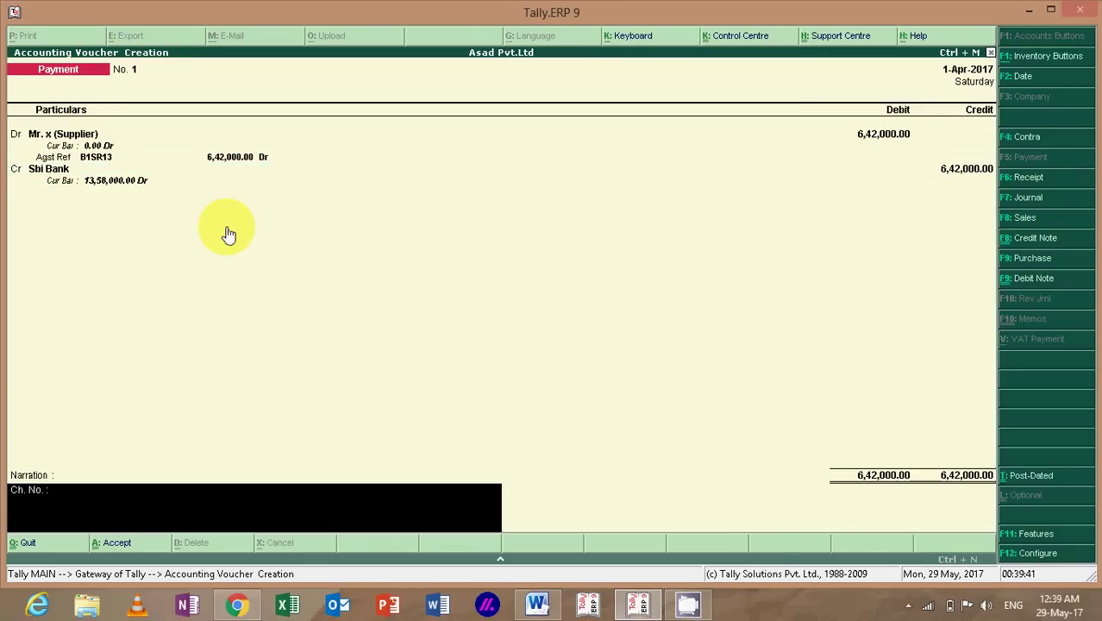
Step: Enter cheque number 457845 in the narration and accept the Payment voucher
{"action": "type", "text": "457845"}
{"action": "key", "text": "Return"}
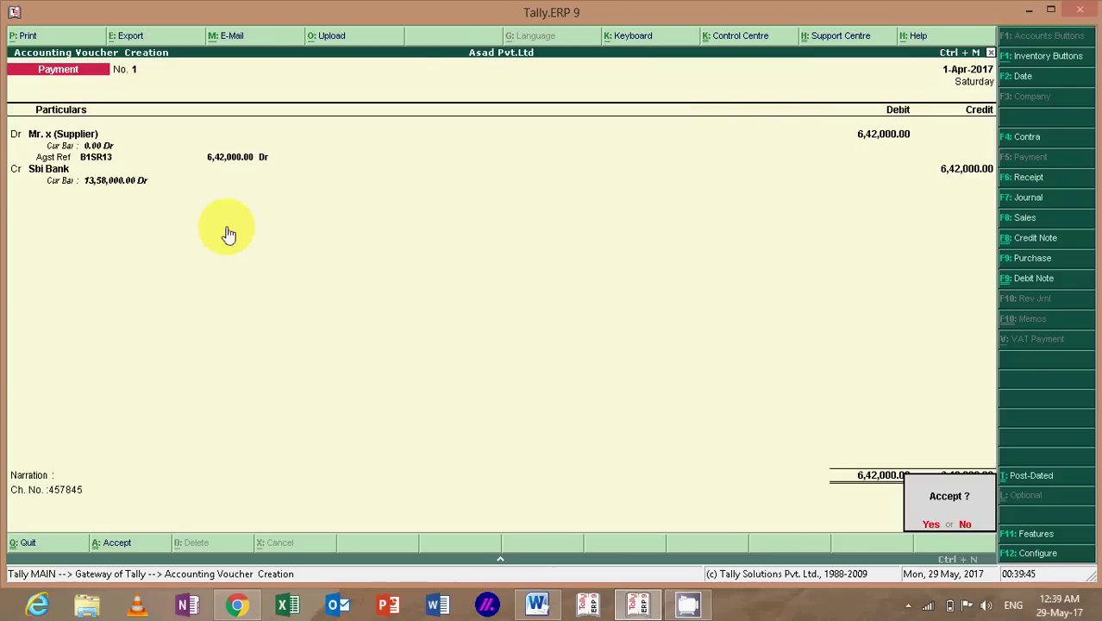
{"action": "key", "text": "Return"}
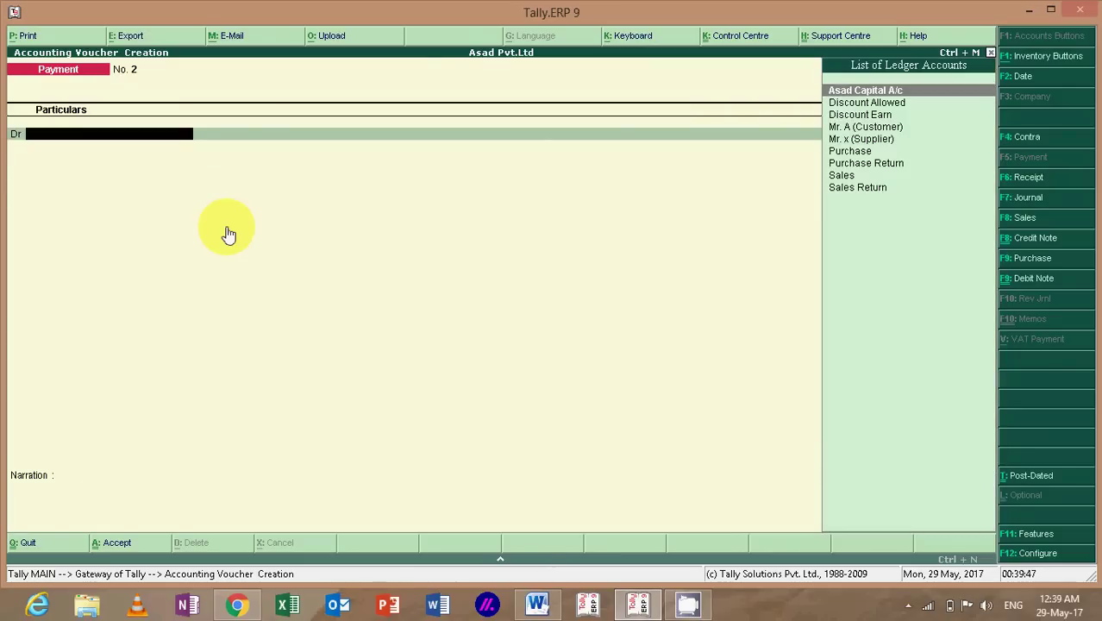
Step: Review the Word transaction list from the customer sale to the RJIN1 credit note, and start a new Sales voucher in Tally.ERP 9
{"action": "left_click", "coordinate": [541, 603]}
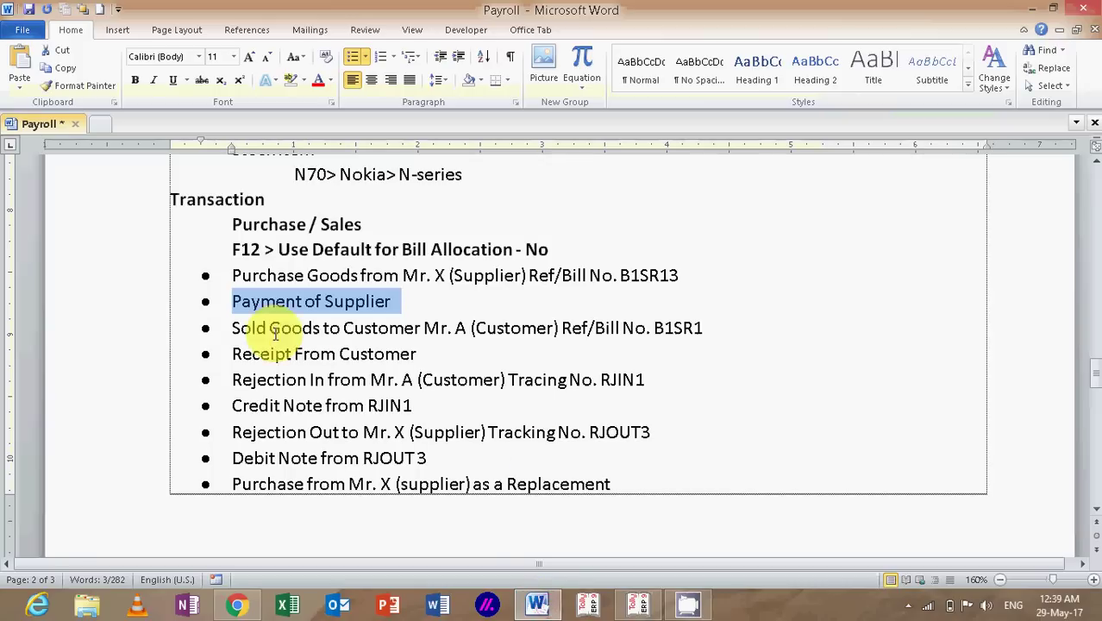
{"action": "left_click_drag", "start_coordinate": [233, 328], "coordinate": [704, 327]}
{"action": "left_click_drag", "start_coordinate": [231, 353], "coordinate": [468, 357]}
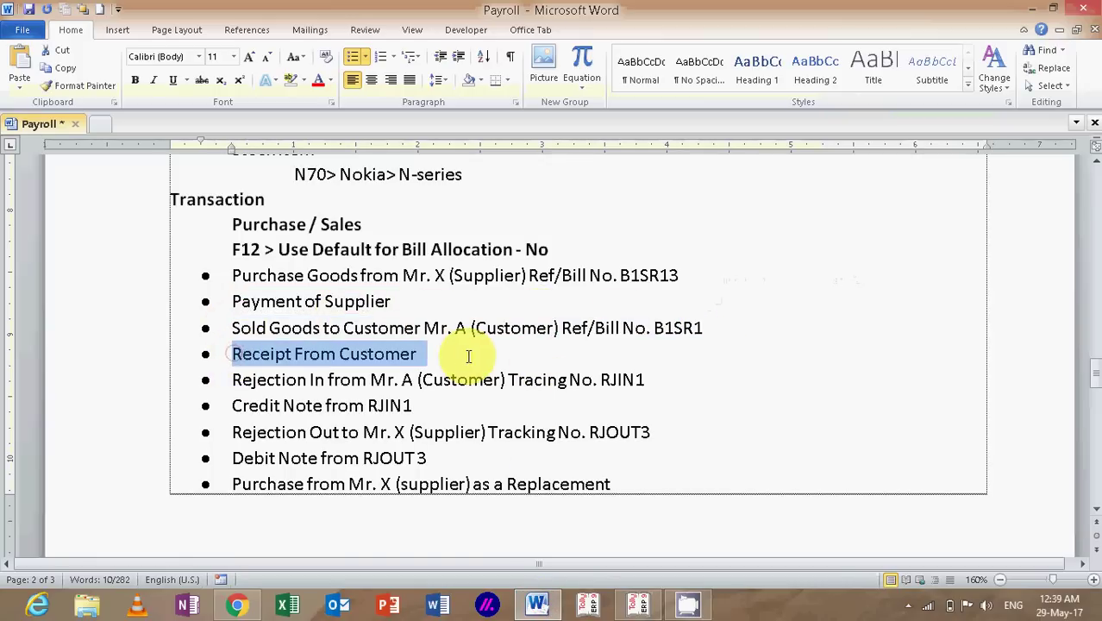
{"action": "mouse_move", "coordinate": [229, 379]}
{"action": "left_mouse_down"}
{"action": "mouse_move", "coordinate": [393, 369]}
{"action": "mouse_move", "coordinate": [662, 376]}
{"action": "left_mouse_up"}
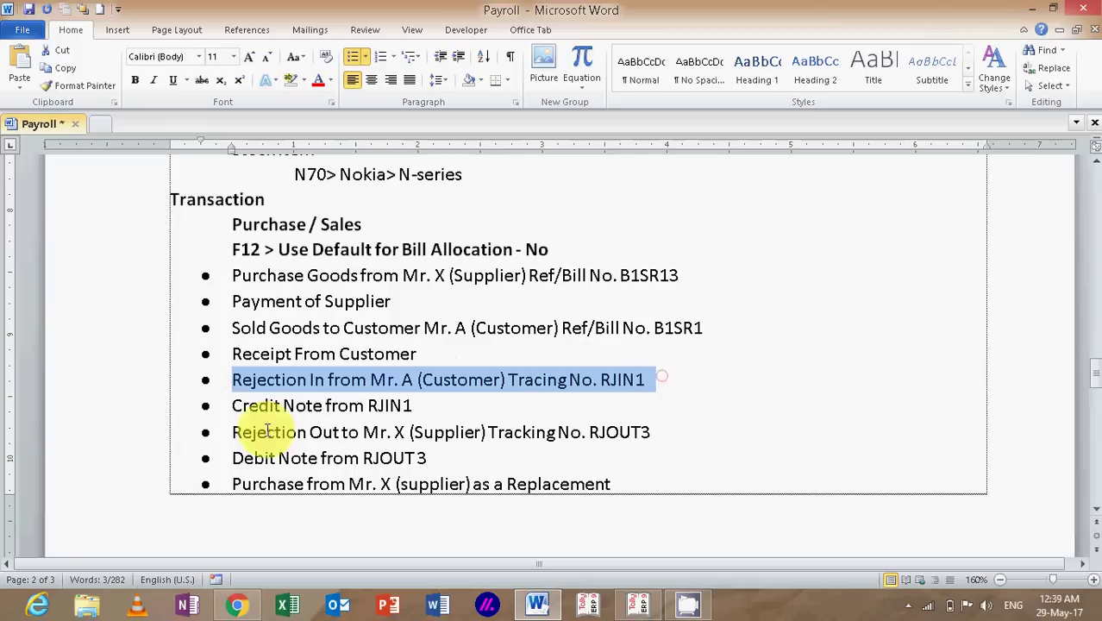
{"action": "left_click_drag", "start_coordinate": [227, 405], "coordinate": [434, 412]}
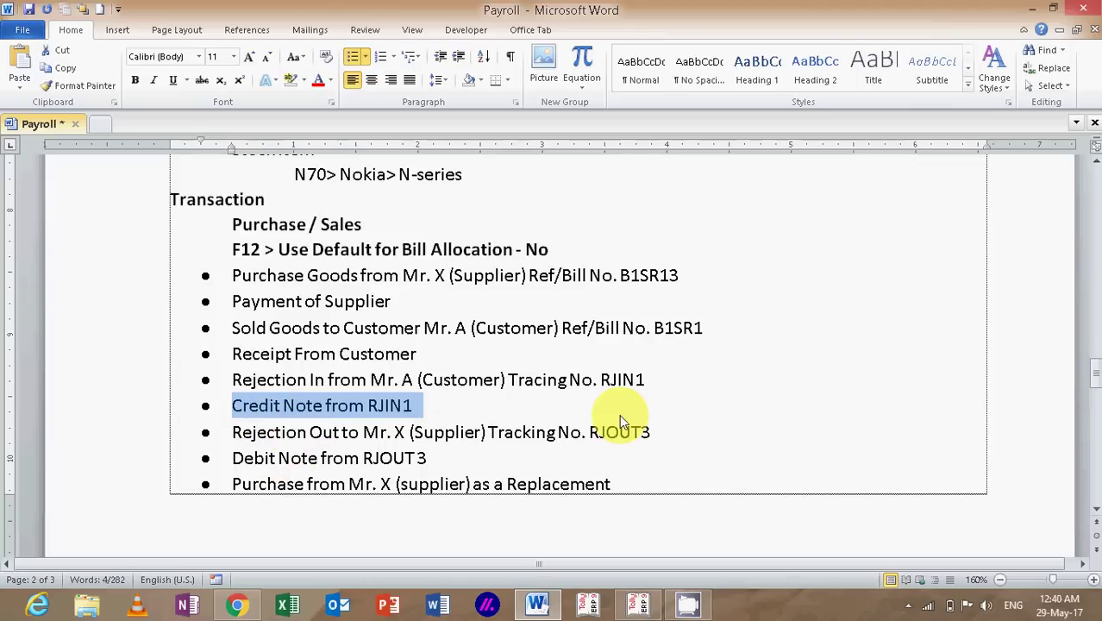
{"action": "left_click", "coordinate": [270, 328]}
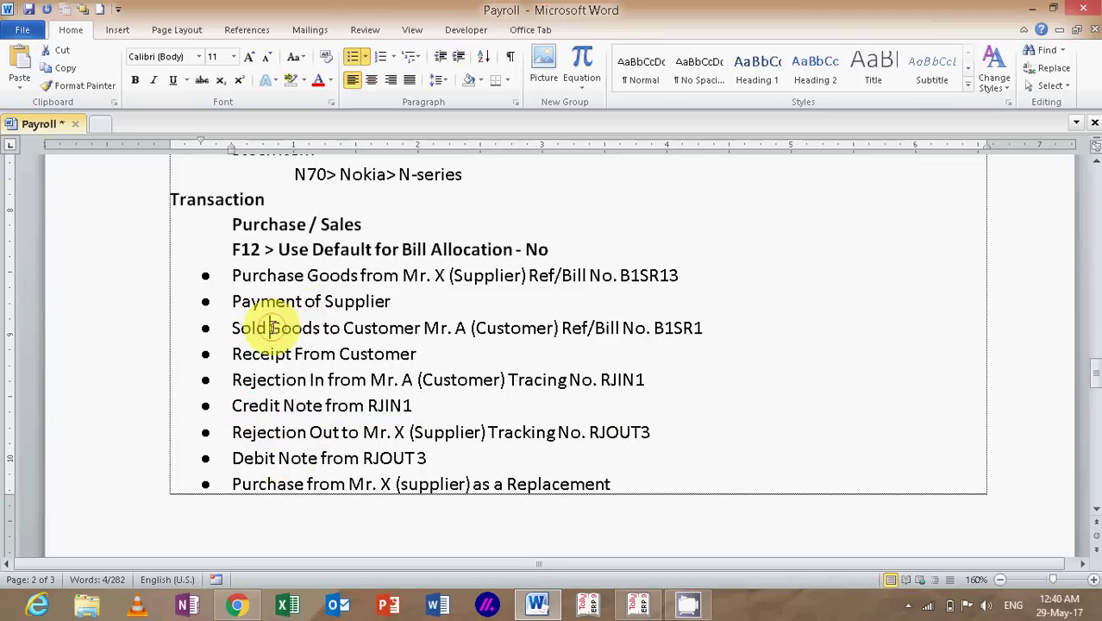
{"action": "left_click", "coordinate": [638, 604]}
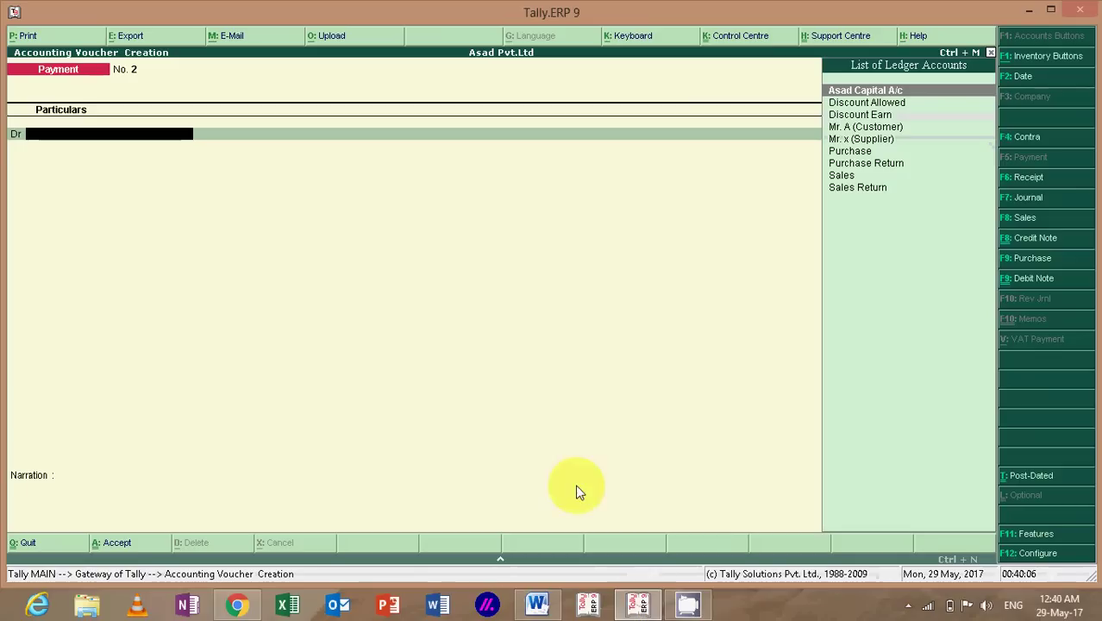
{"action": "left_click", "coordinate": [1027, 217]}
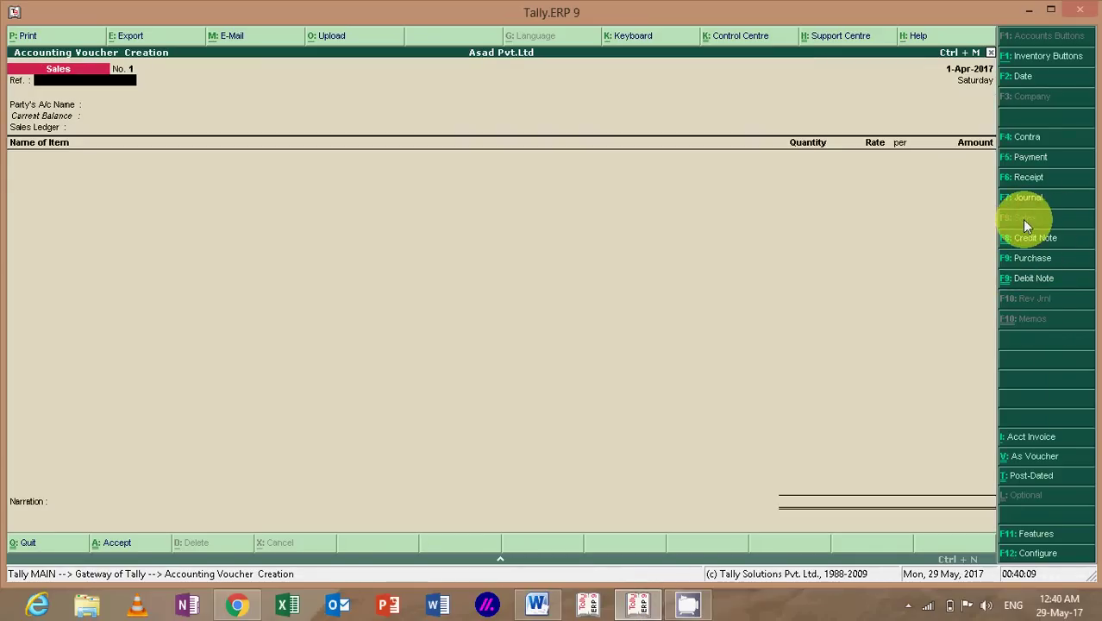
Step: Leave the reference blank, choose the customer's ledger as the party and set the delivery note number to Not Applicable
{"action": "key", "text": "Return"}
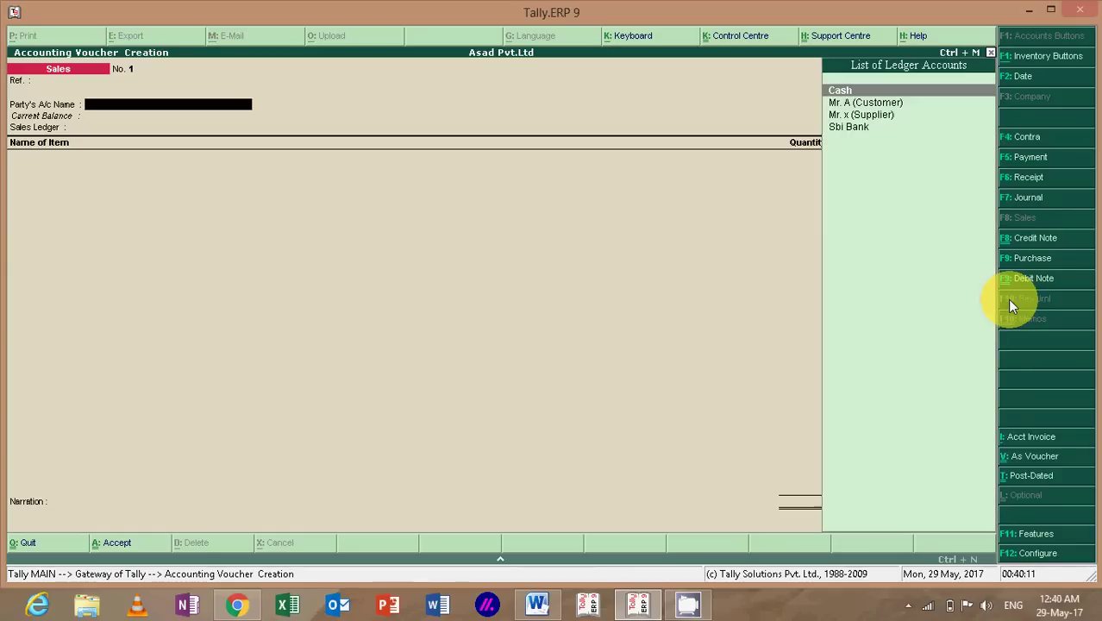
{"action": "key", "text": "Down"}
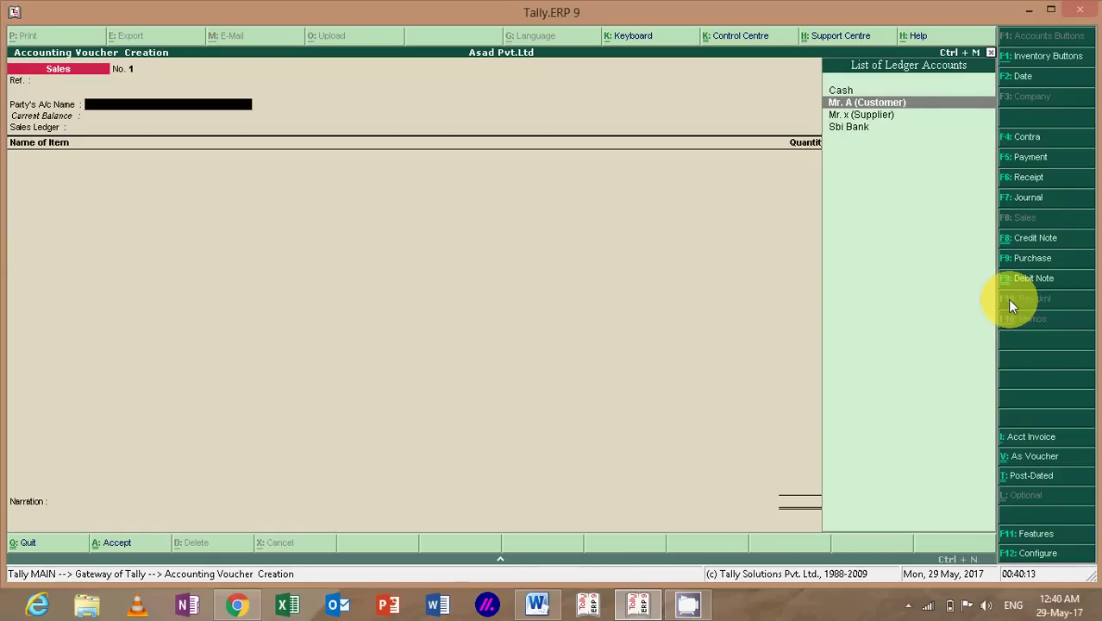
{"action": "key", "text": "Return"}
{"action": "key", "text": "Down"}
{"action": "key", "text": "Down"}
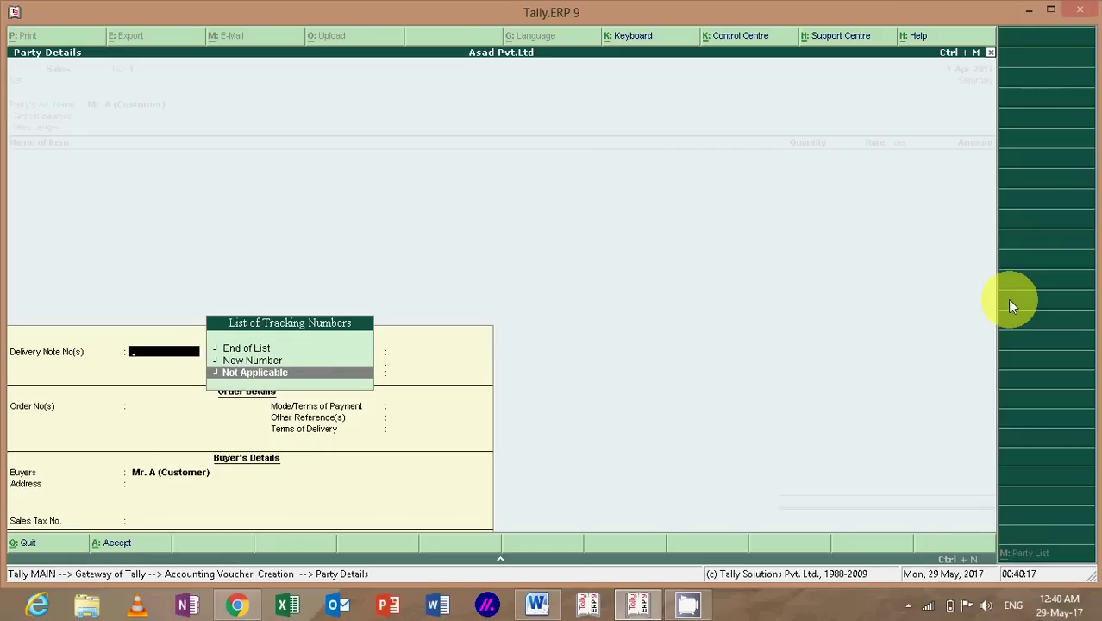
{"action": "key", "text": "Return"}
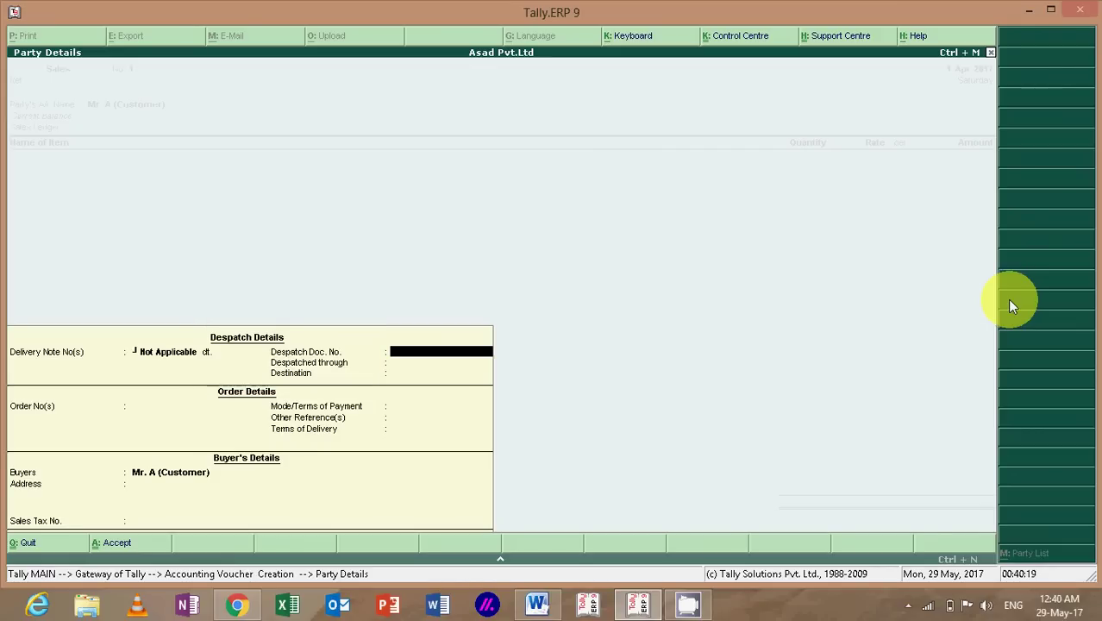
Step: Keep the remaining despatch, order and buyer's details as they are and set the sales ledger to Sales
{"action": "key", "text": "Return"}
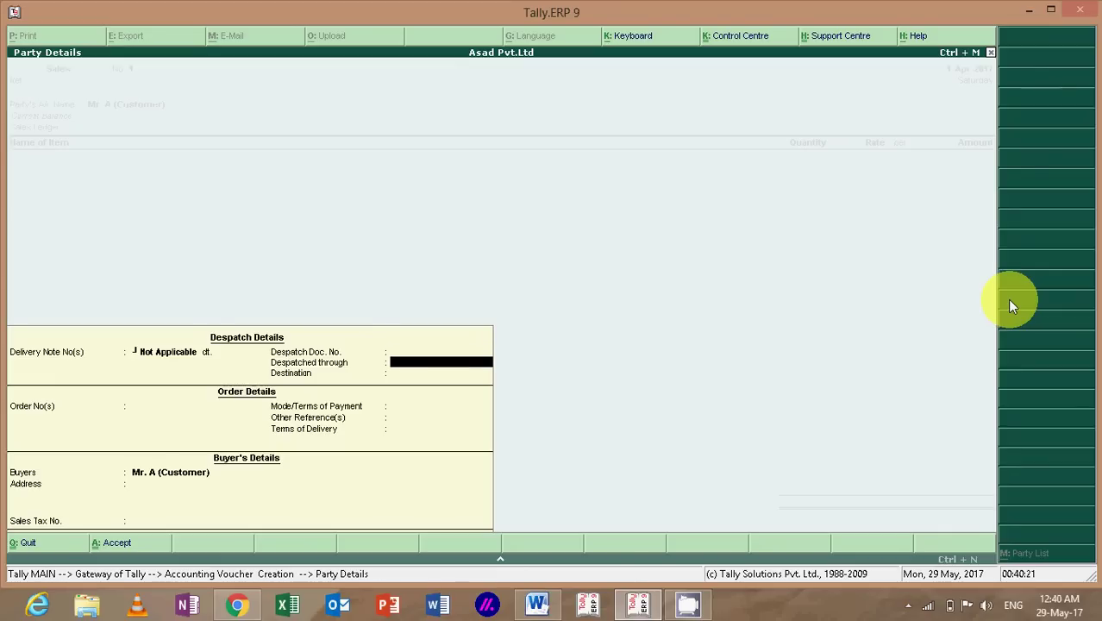
{"action": "key", "text": "Return"}
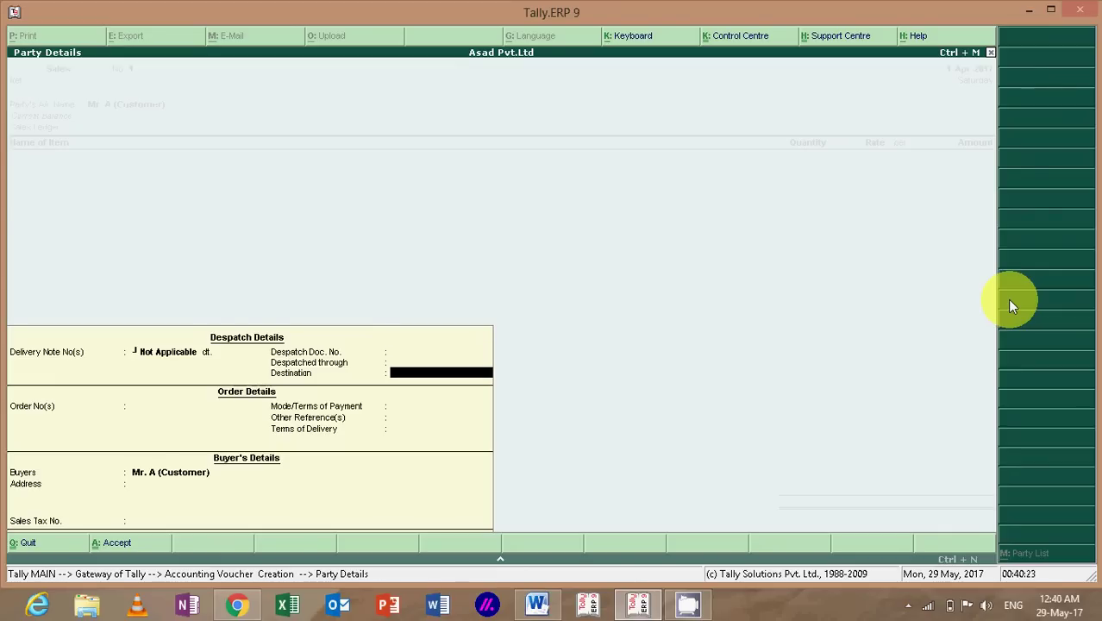
{"action": "key", "text": "Return"}
{"action": "key", "text": "Return"}
{"action": "key", "text": "Return"}
{"action": "key", "text": "Return"}
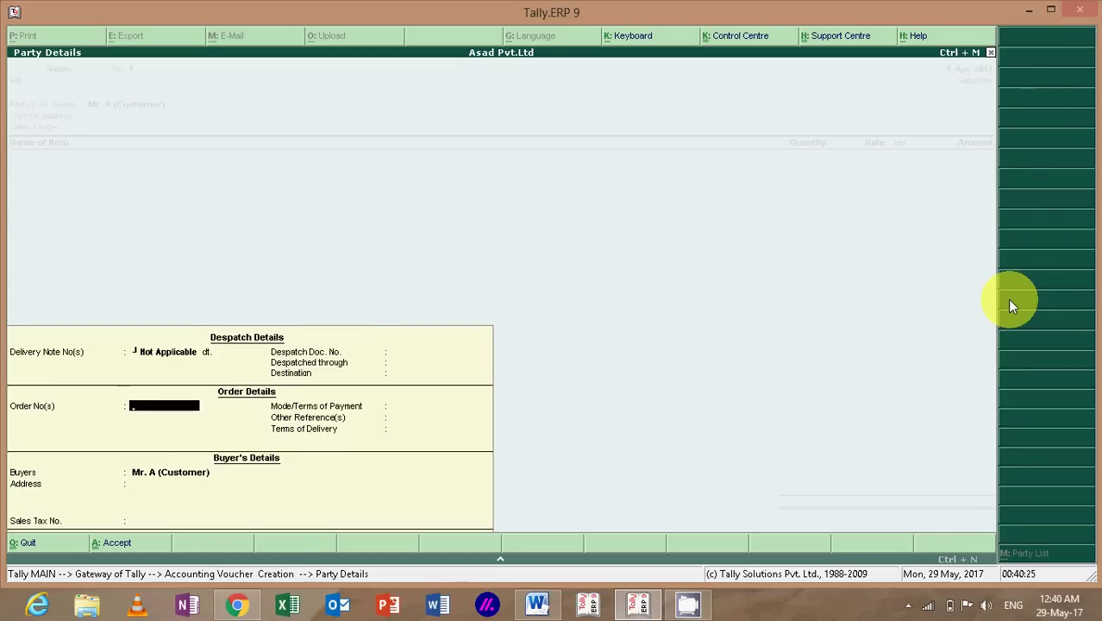
{"action": "key", "text": "Return"}
{"action": "key", "text": "Return"}
{"action": "key", "text": "Return"}
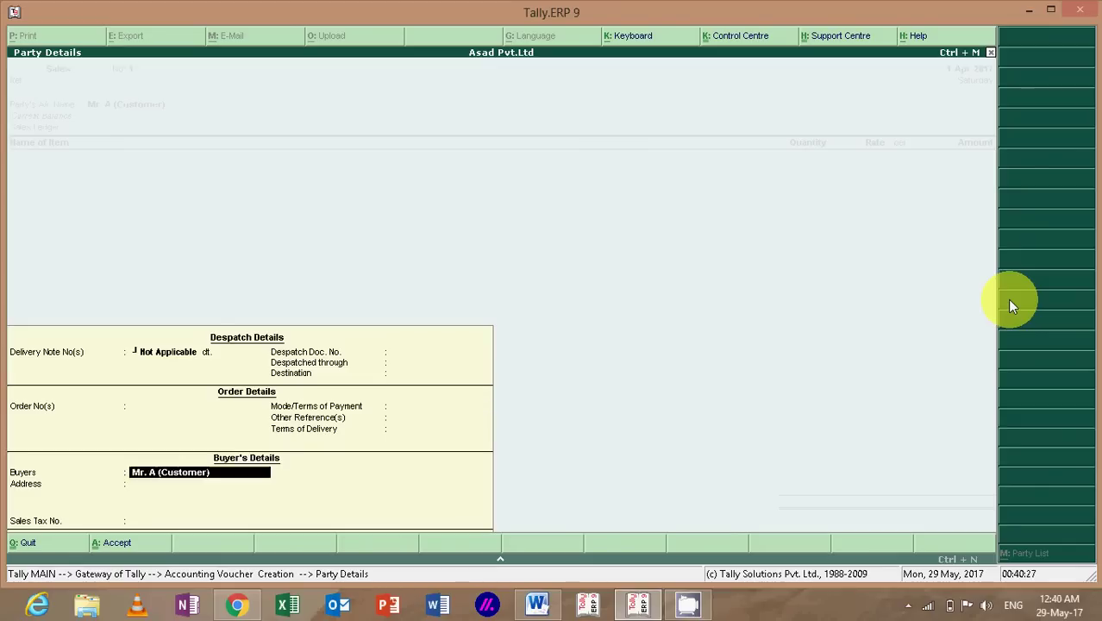
{"action": "key", "text": "Return"}
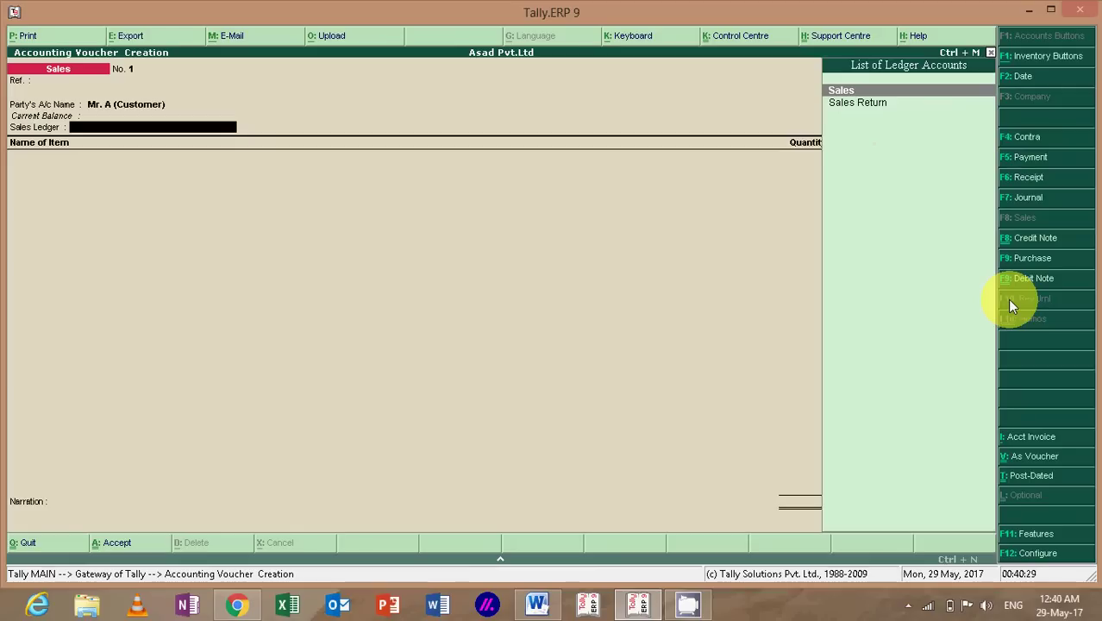
{"action": "key", "text": "Return"}
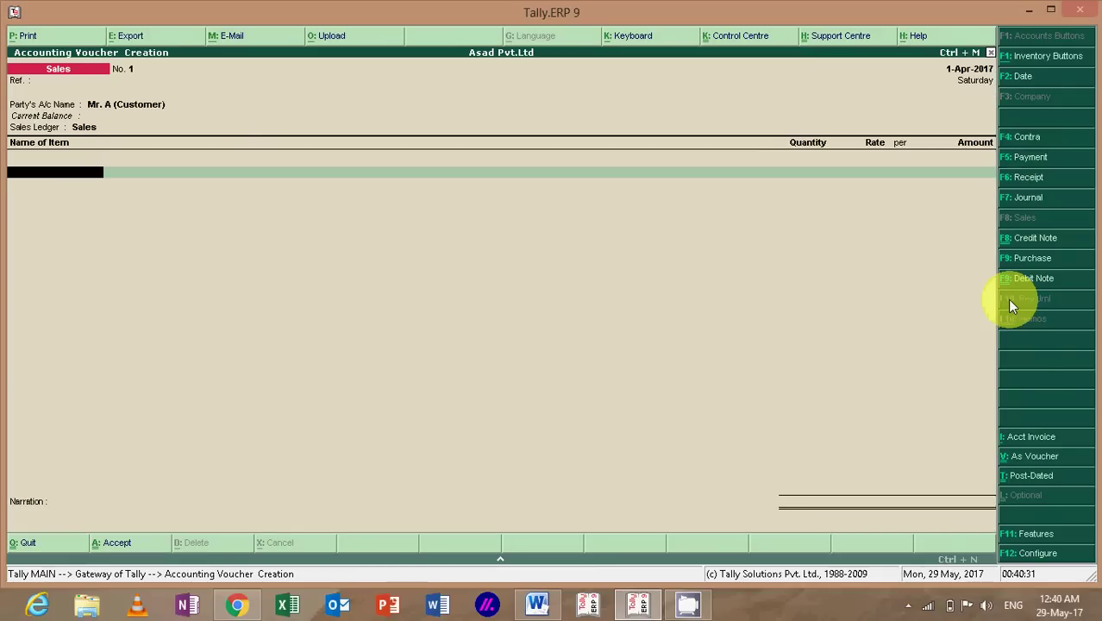
Step: Add stock item N-70 to the Sales voucher with its tracking number set to Not Applicable
{"action": "key", "text": "Down"}
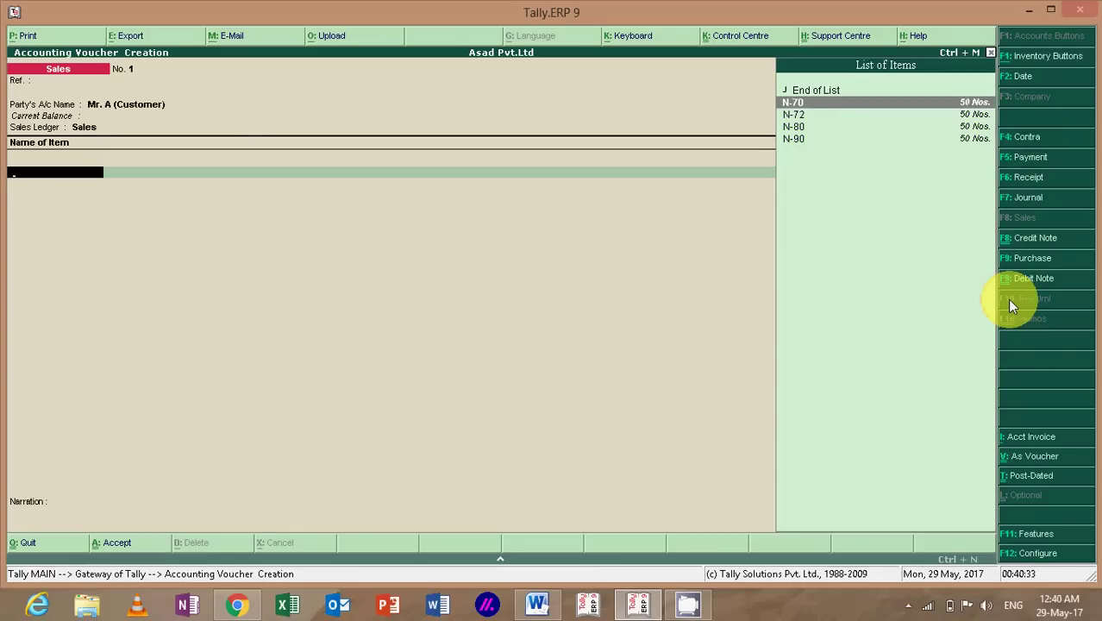
{"action": "key", "text": "Down"}
{"action": "key", "text": "Down"}
{"action": "key", "text": "Down"}
{"action": "key", "text": "Up"}
{"action": "key", "text": "Up"}
{"action": "key", "text": "Up"}
{"action": "key", "text": "Return"}
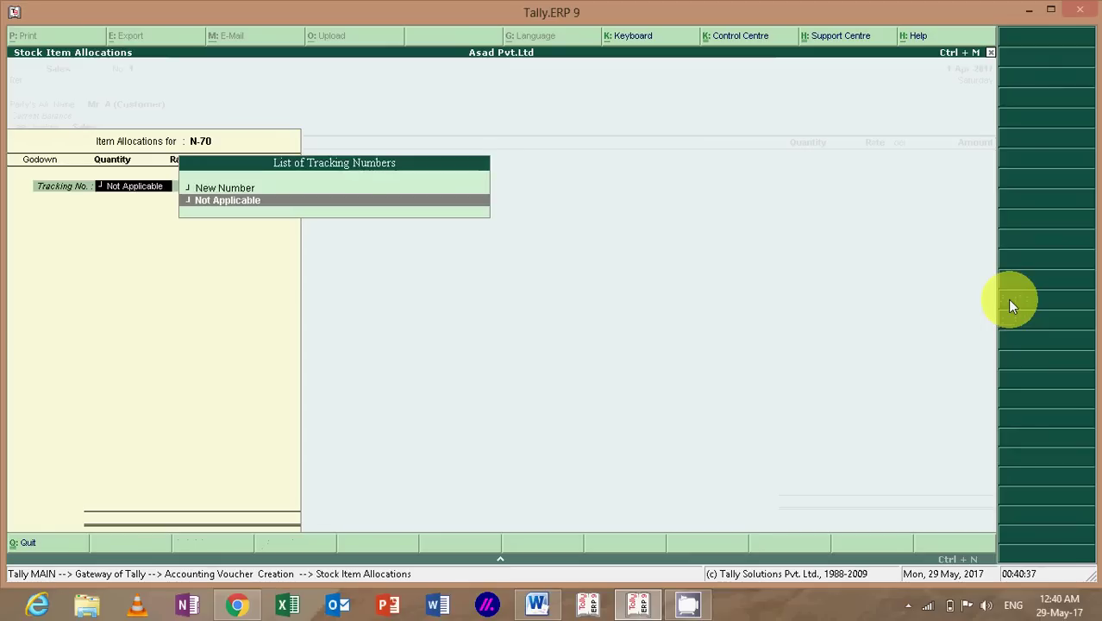
{"action": "key", "text": "Return"}
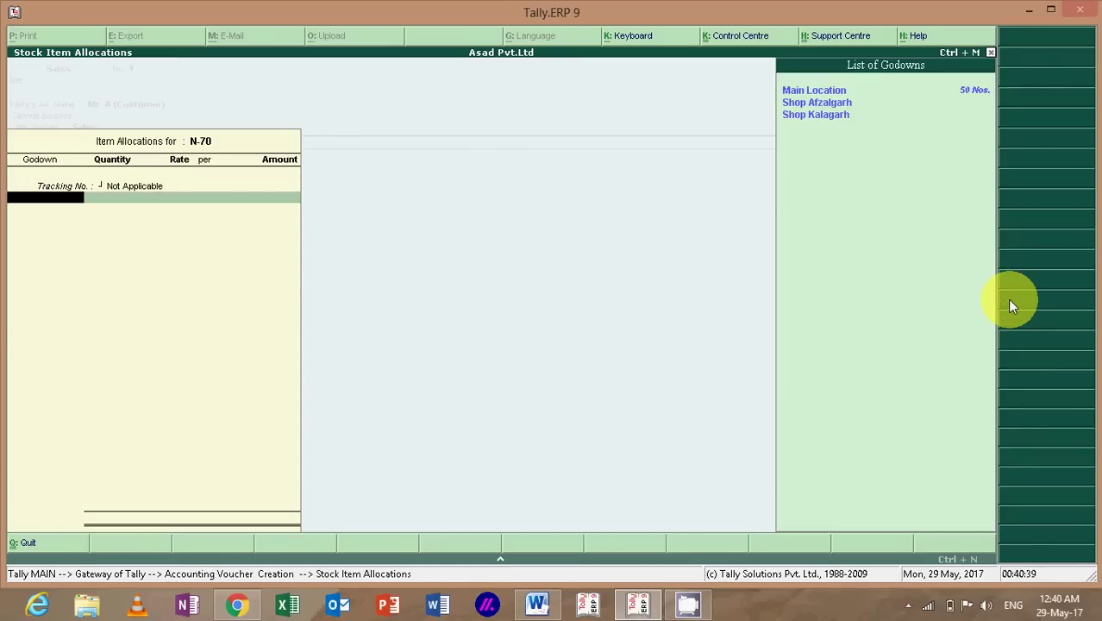
Step: Allocate 20 Nos. of N-70 from Main Location at a rate of 3500 and complete the item allocation
{"action": "key", "text": "Return"}
{"action": "type", "text": "20"}
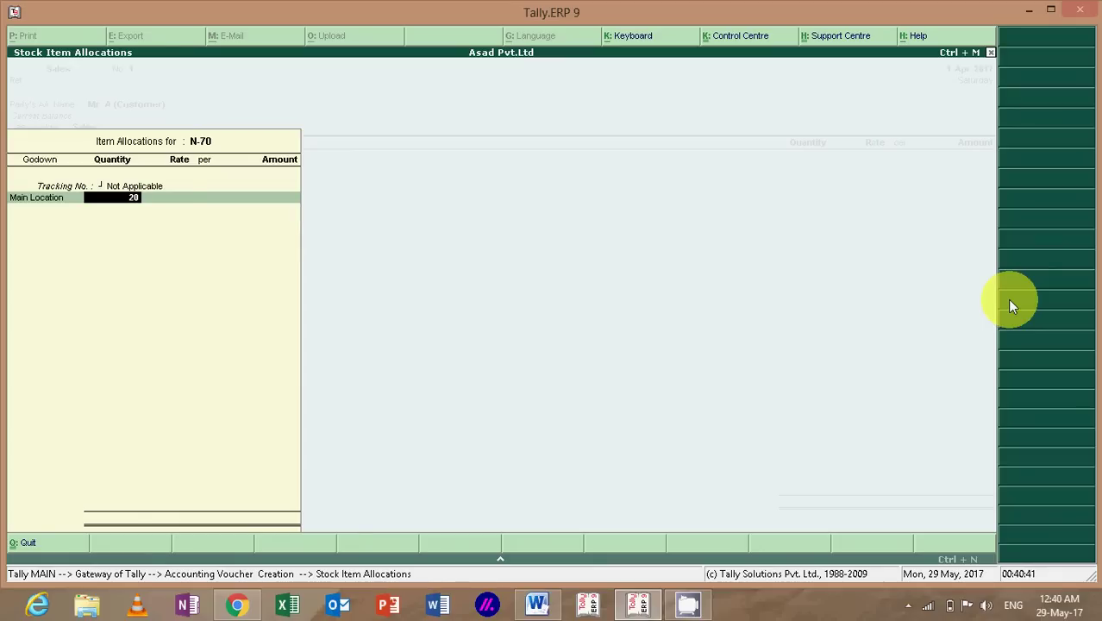
{"action": "key", "text": "Return"}
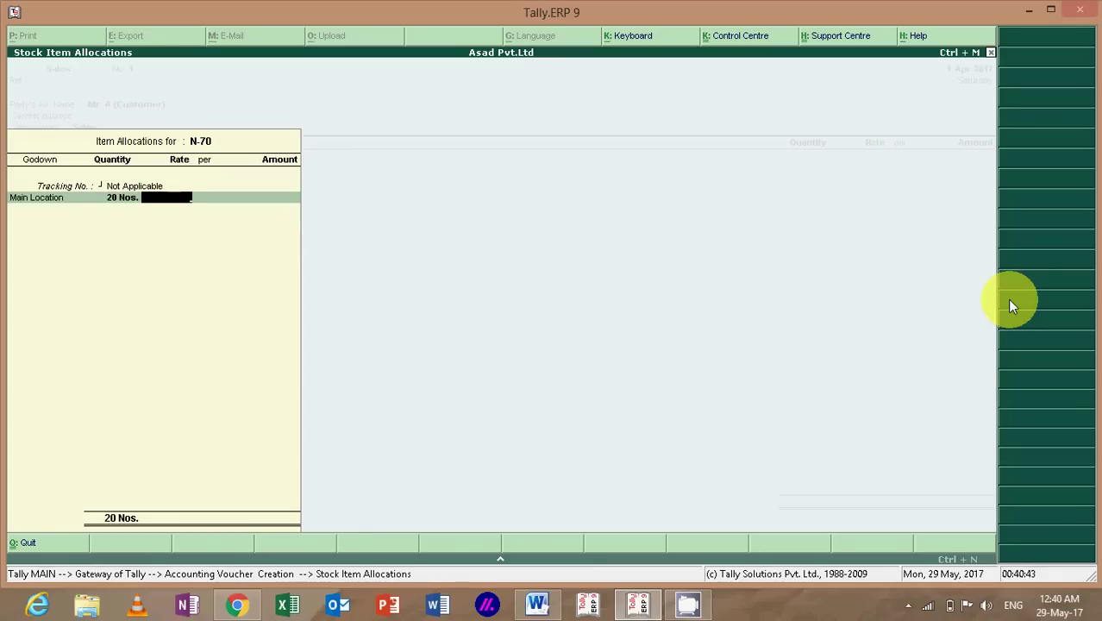
{"action": "type", "text": "3500"}
{"action": "key", "text": "Return"}
{"action": "key", "text": "Return"}
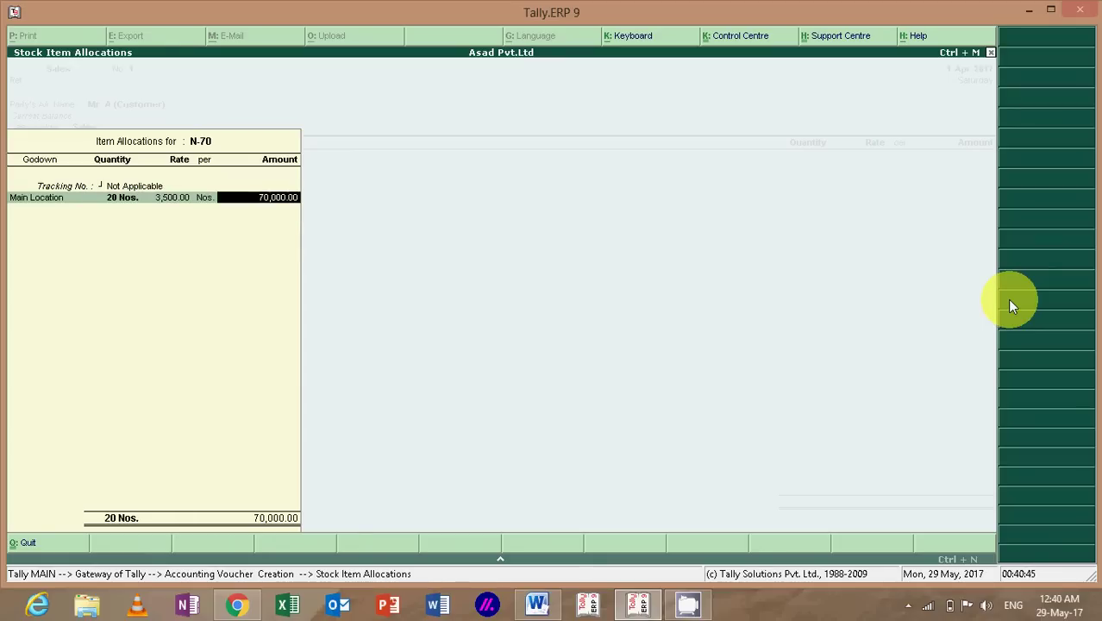
{"action": "key", "text": "Return"}
{"action": "key", "text": "Return"}
{"action": "key", "text": "Return"}
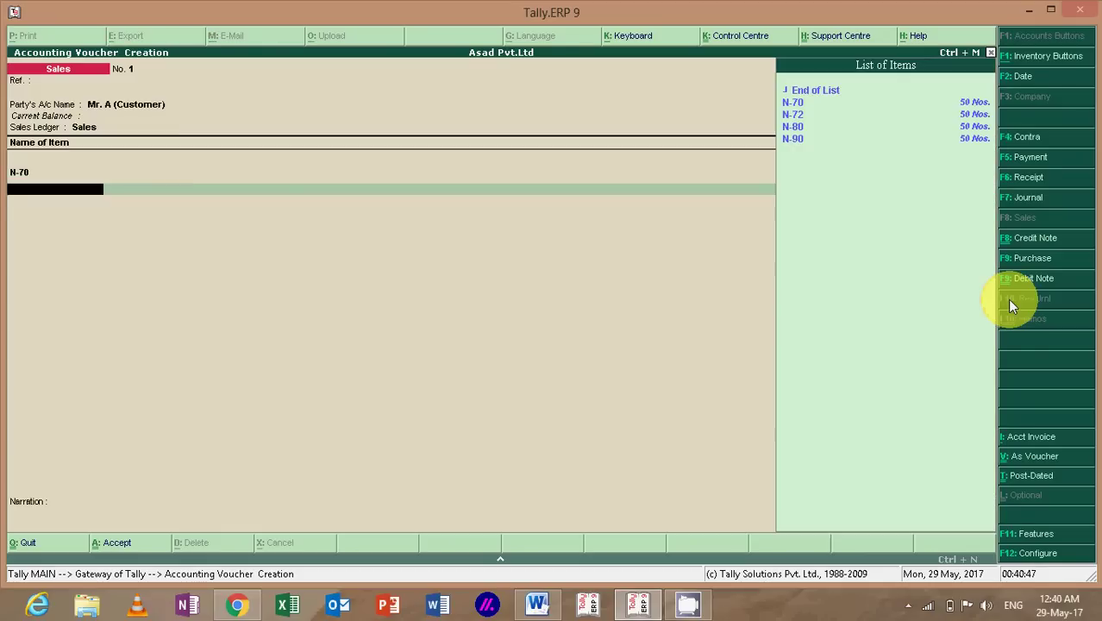
Step: Add stock item N-72 to the Sales voucher with its tracking number set to Not Applicable
{"action": "key", "text": "Down"}
{"action": "key", "text": "Down"}
{"action": "key", "text": "Return"}
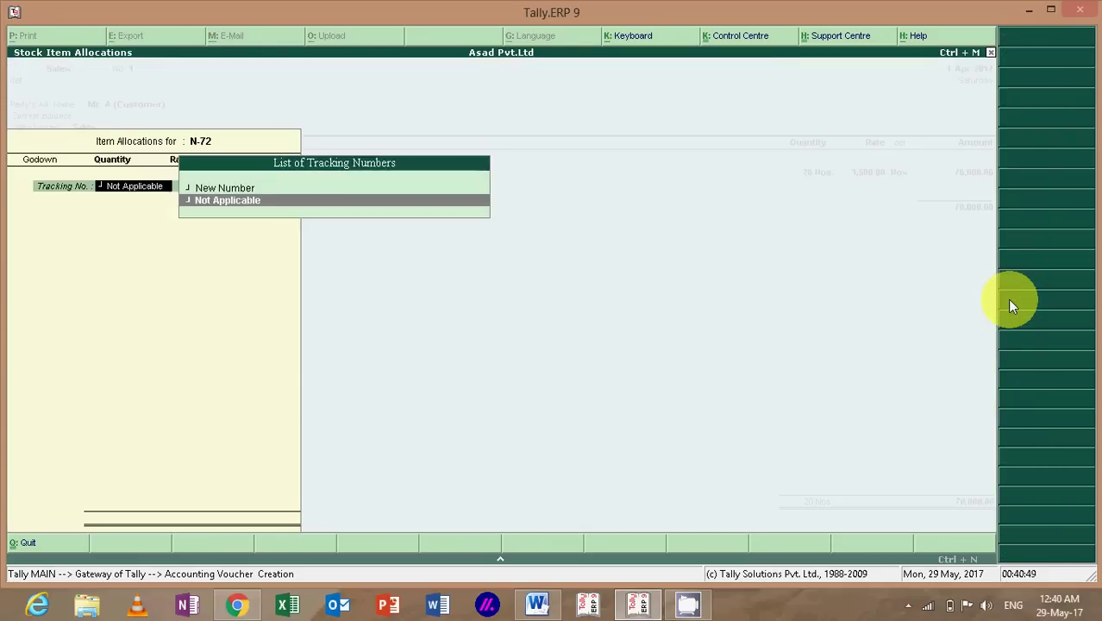
{"action": "key", "text": "Return"}
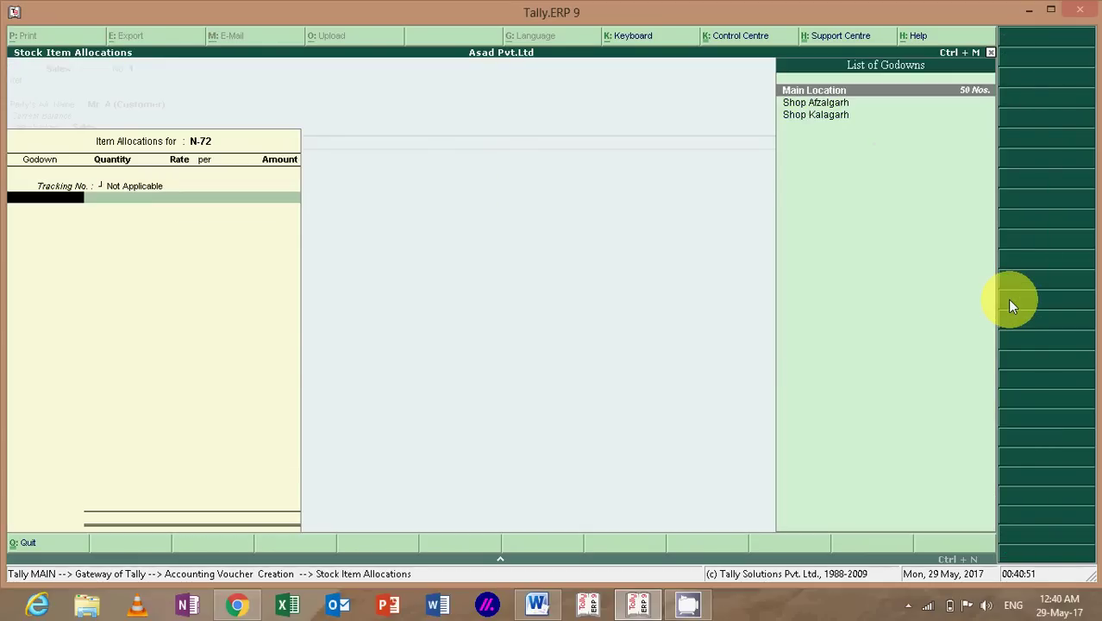
Step: Allocate 20 Nos. of N-72 from Main Location at a rate of 3600 and complete the item allocation
{"action": "key", "text": "Return"}
{"action": "type", "text": "20"}
{"action": "key", "text": "Return"}
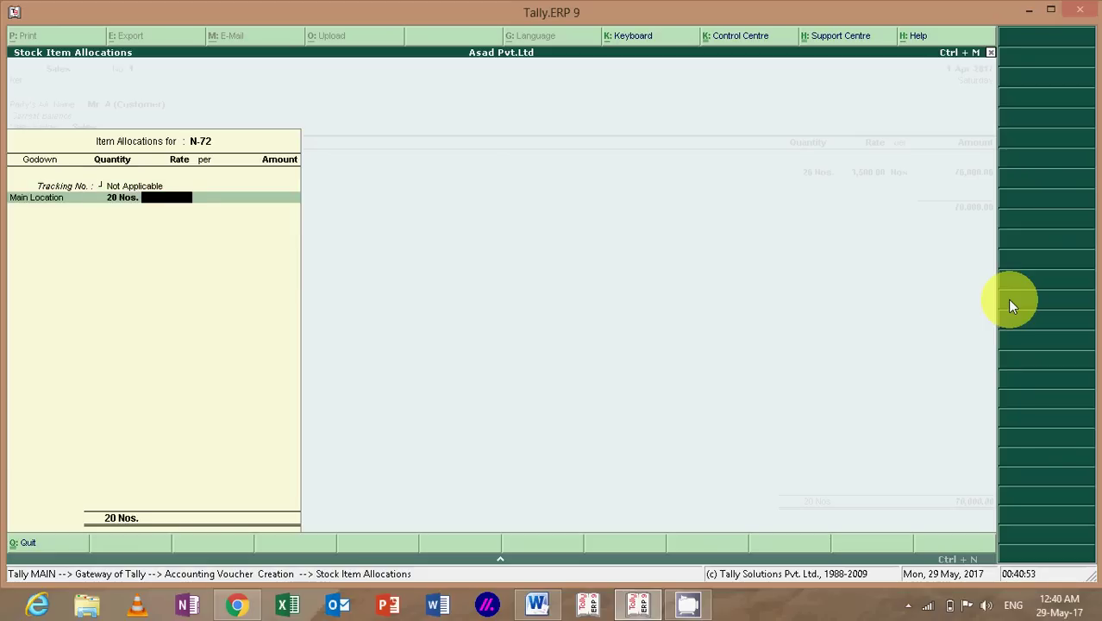
{"action": "type", "text": "3,600"}
{"action": "key", "text": "Return"}
{"action": "key", "text": "Return"}
{"action": "key", "text": "Return"}
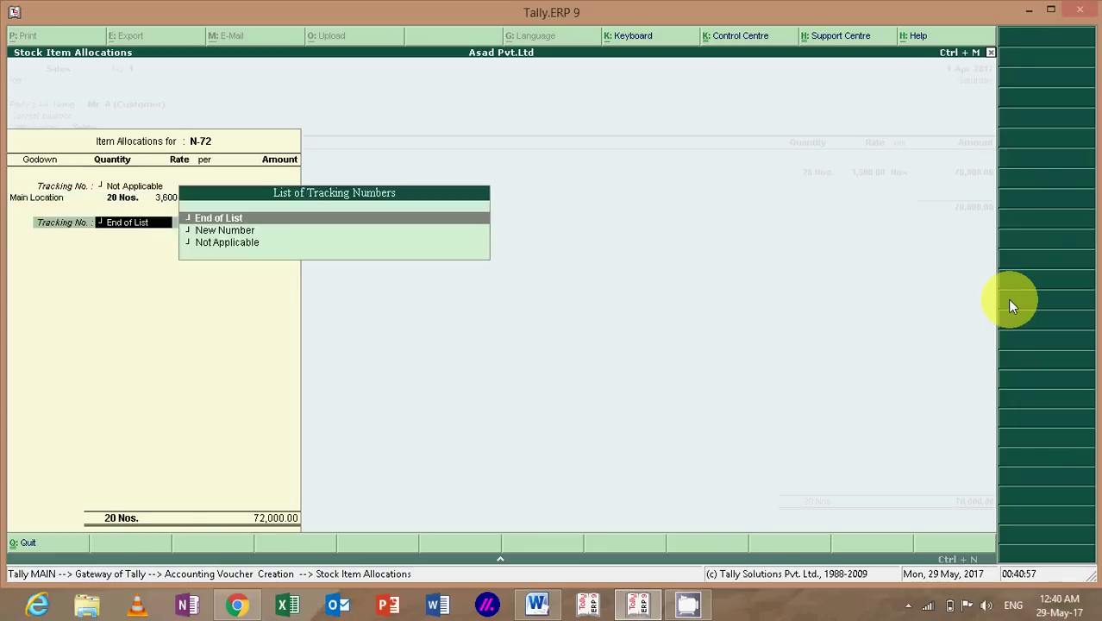
{"action": "key", "text": "Return"}
{"action": "key", "text": "Return"}
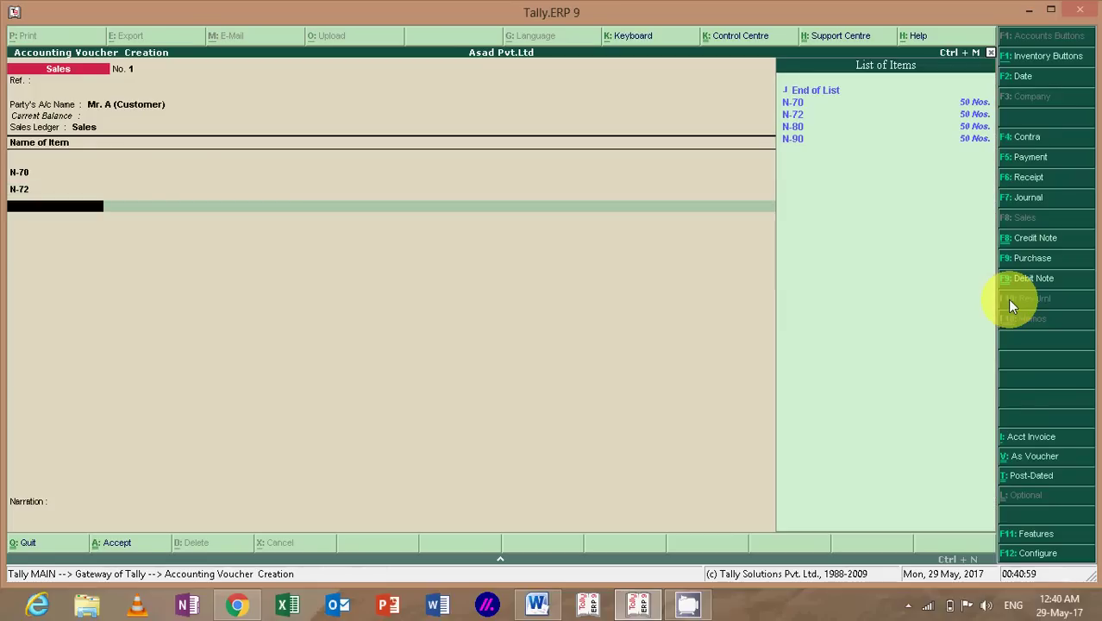
Step: Add stock item N-80 to the Sales voucher with its tracking number set to Not Applicable
{"action": "key", "text": "Down"}
{"action": "key", "text": "Down"}
{"action": "key", "text": "Return"}
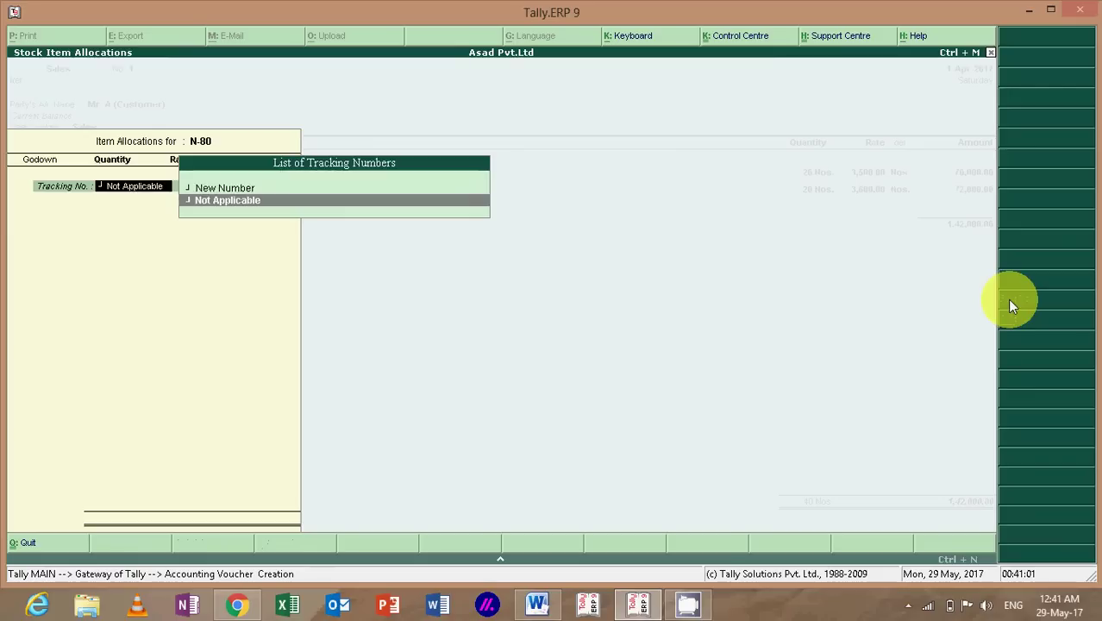
{"action": "key", "text": "Down"}
{"action": "key", "text": "Return"}
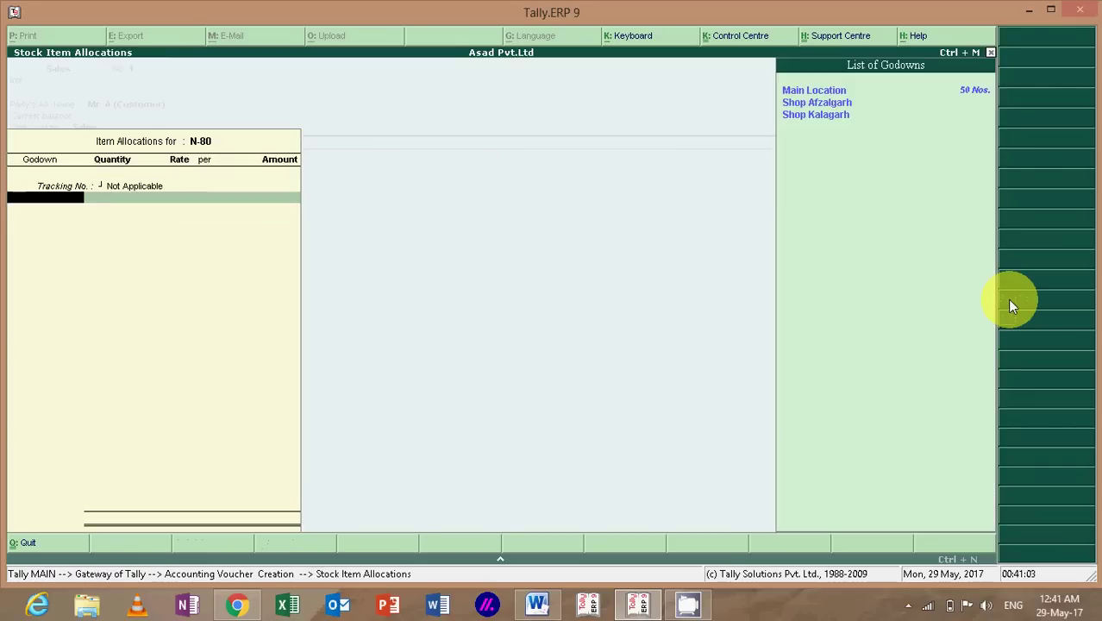
Step: Allocate 20 Nos. of N-80 from Main Location at a rate of 3850 and complete the item allocation
{"action": "key", "text": "Return"}
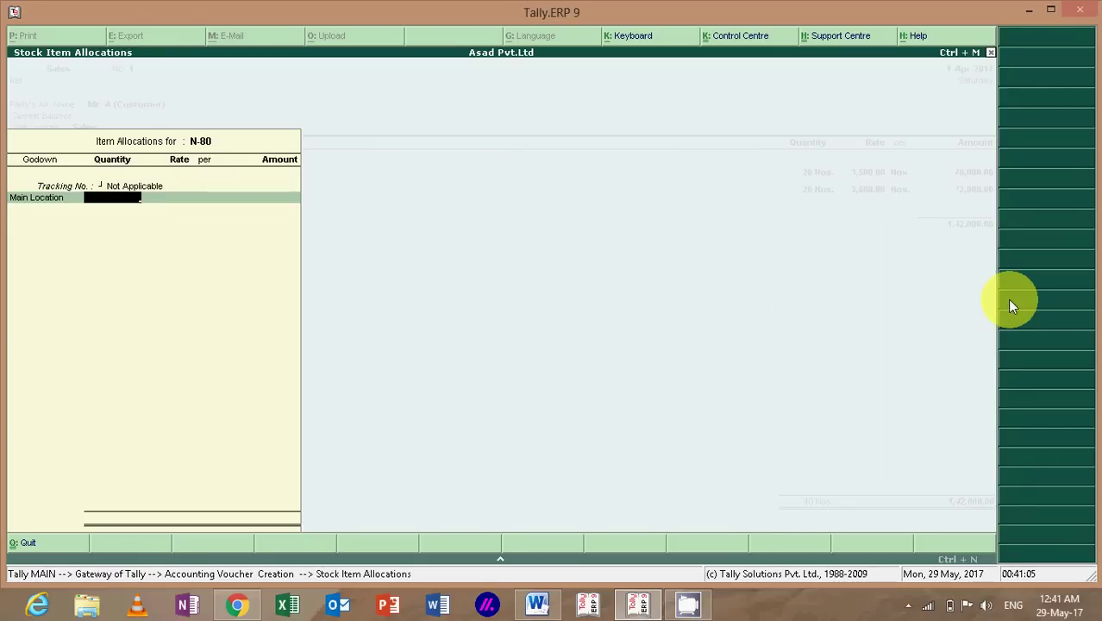
{"action": "key", "text": "BackSpace"}
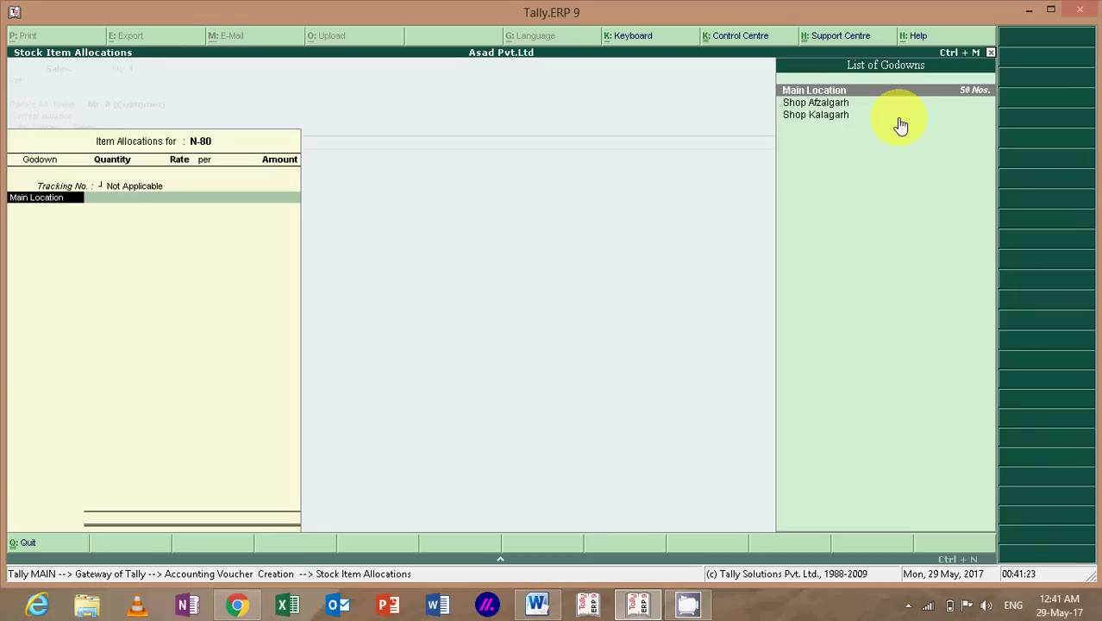
{"action": "key", "text": "Return"}
{"action": "type", "text": "20"}
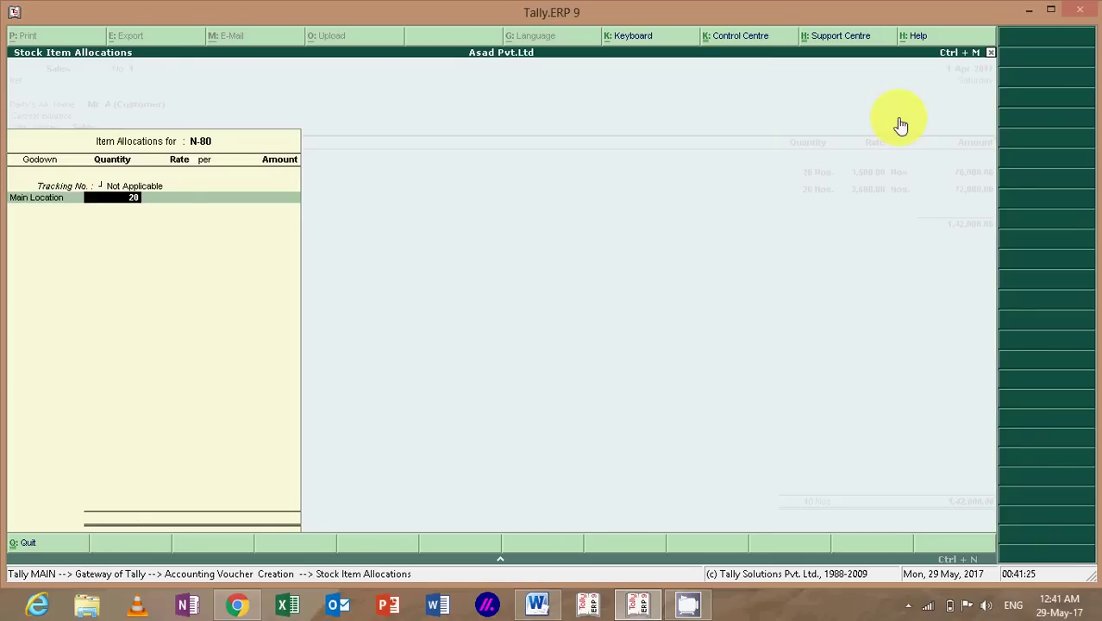
{"action": "key", "text": "Return"}
{"action": "type", "text": "3850"}
{"action": "key", "text": "Return"}
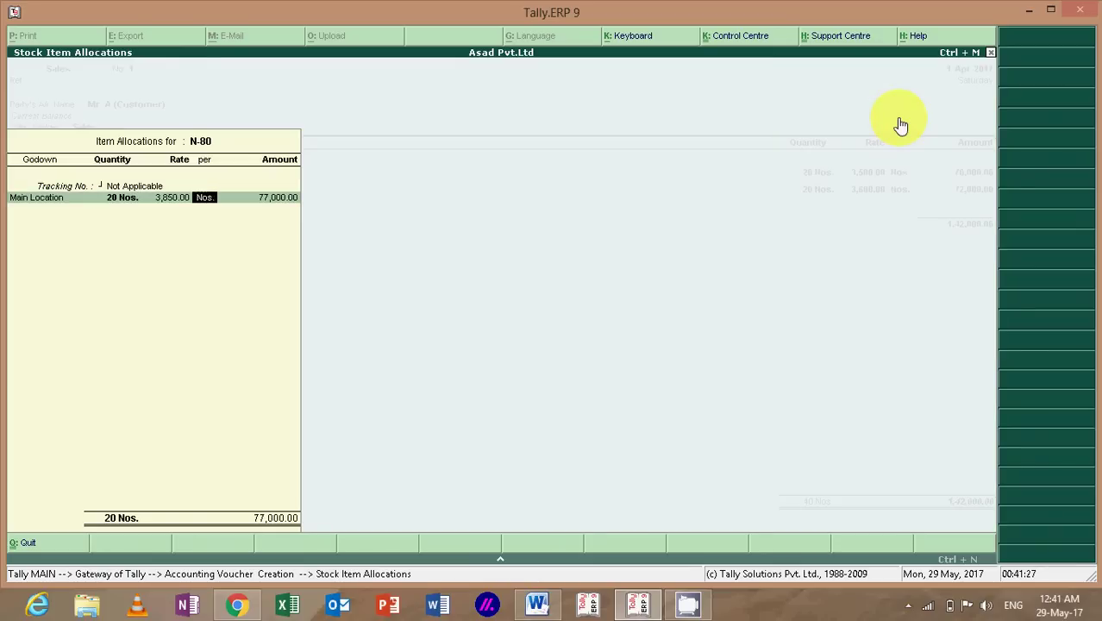
{"action": "key", "text": "Return"}
{"action": "key", "text": "Return"}
{"action": "key", "text": "Return"}
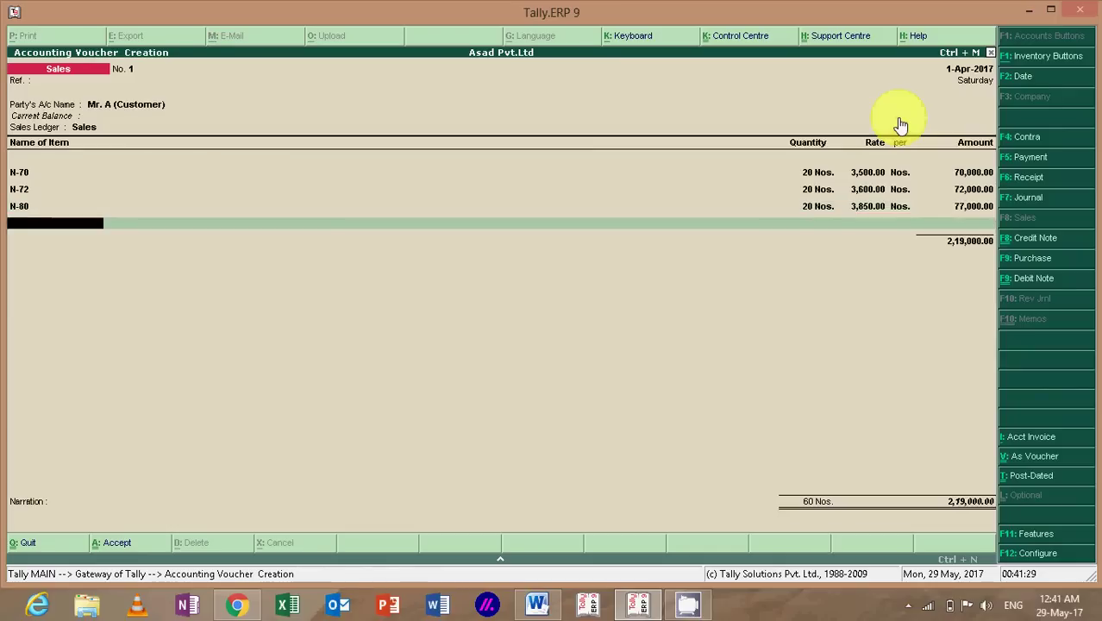
Step: Add stock item N-90 to the Sales voucher with its tracking number set to Not Applicable
{"action": "key", "text": "Down"}
{"action": "key", "text": "Down"}
{"action": "key", "text": "Down"}
{"action": "key", "text": "Down"}
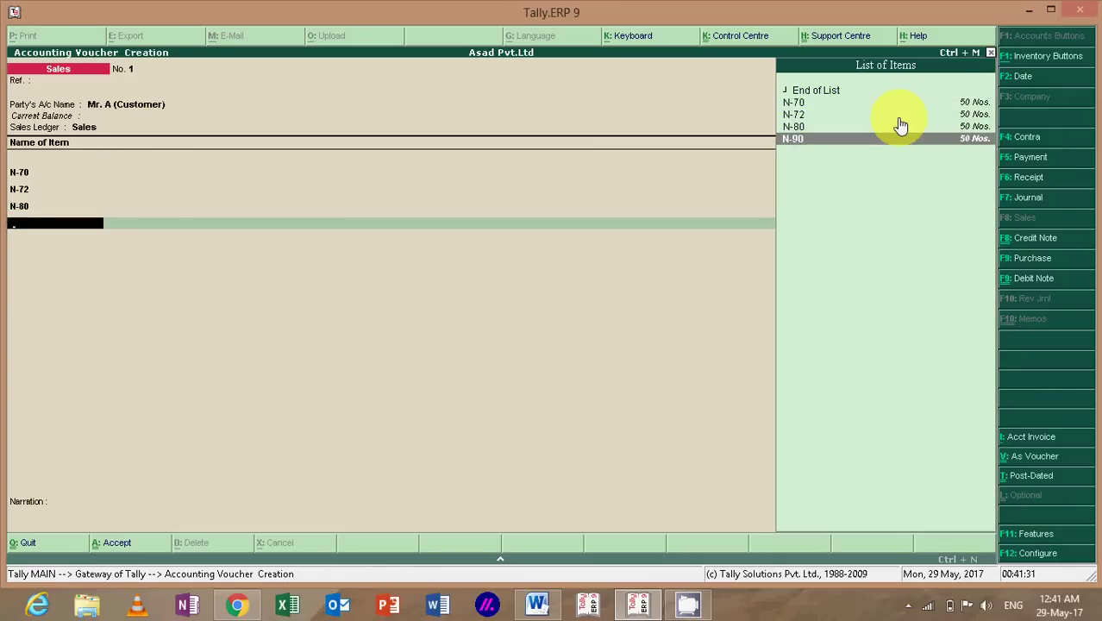
{"action": "key", "text": "Return"}
{"action": "key", "text": "Return"}
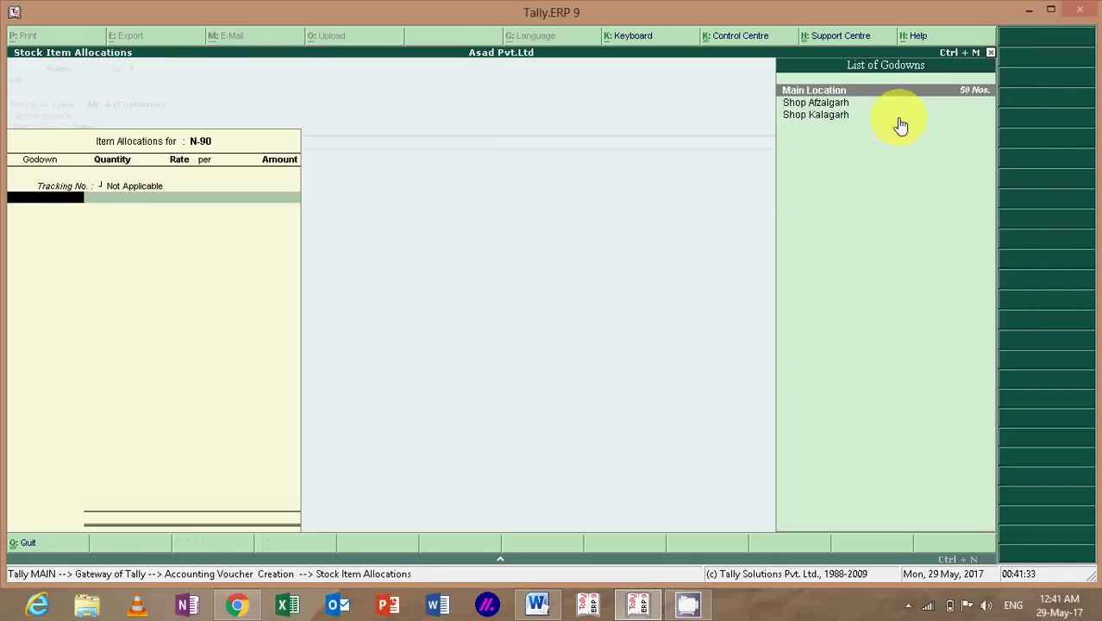
Step: Allocate 20 Nos. of N-90 from Main Location at a rate of 4000 and complete the item allocation
{"action": "key", "text": "Return"}
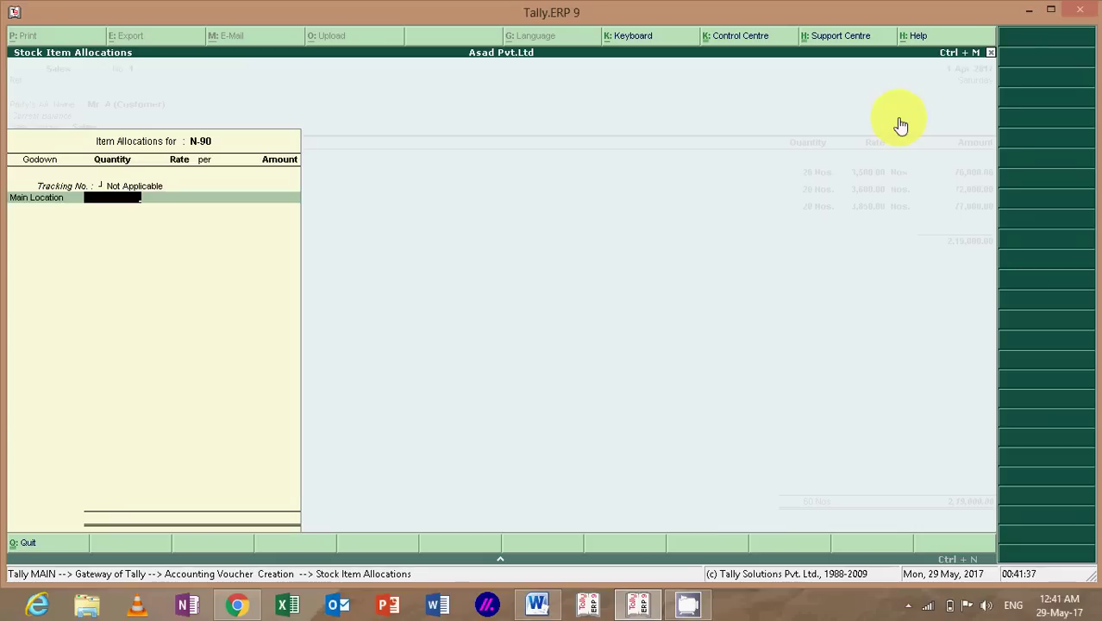
{"action": "type", "text": "20"}
{"action": "key", "text": "Return"}
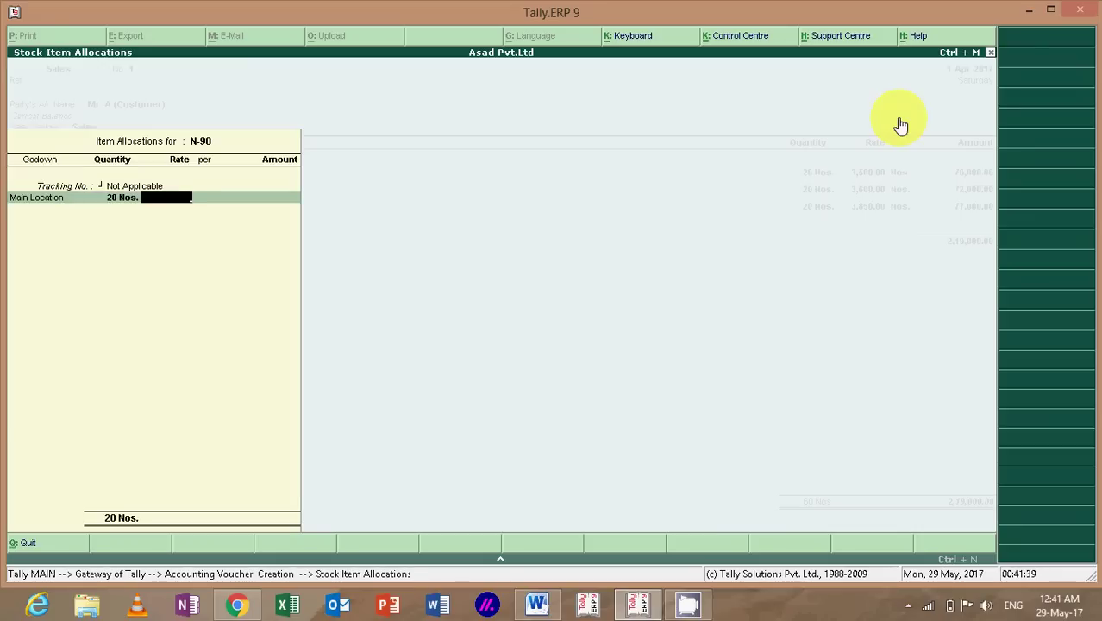
{"action": "type", "text": "4000"}
{"action": "key", "text": "Return"}
{"action": "key", "text": "Return"}
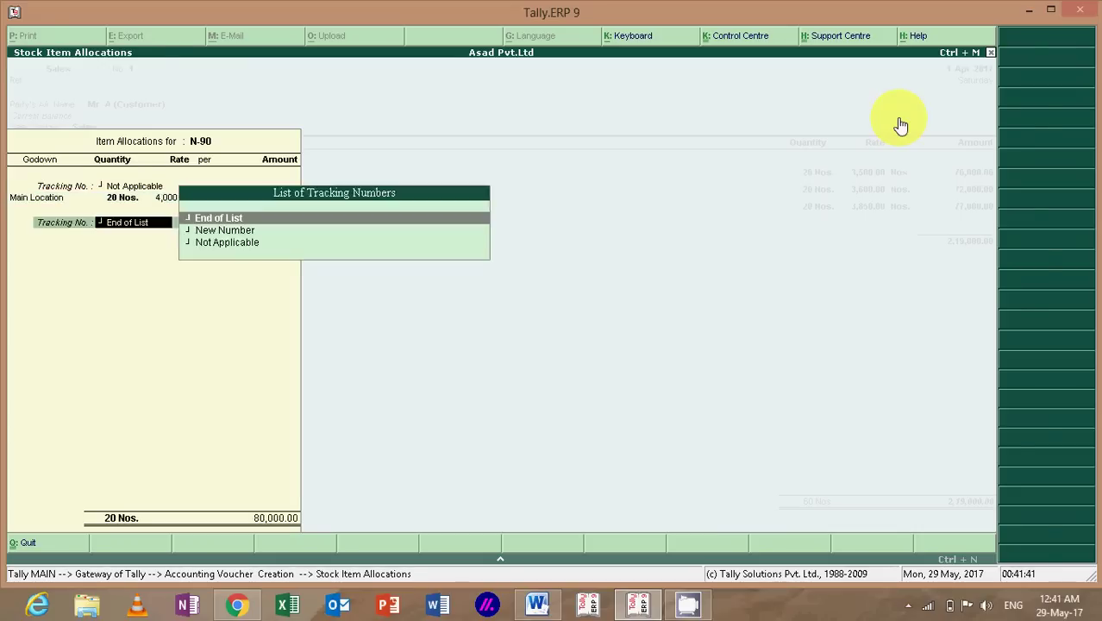
{"action": "key", "text": "Return"}
{"action": "key", "text": "Return"}
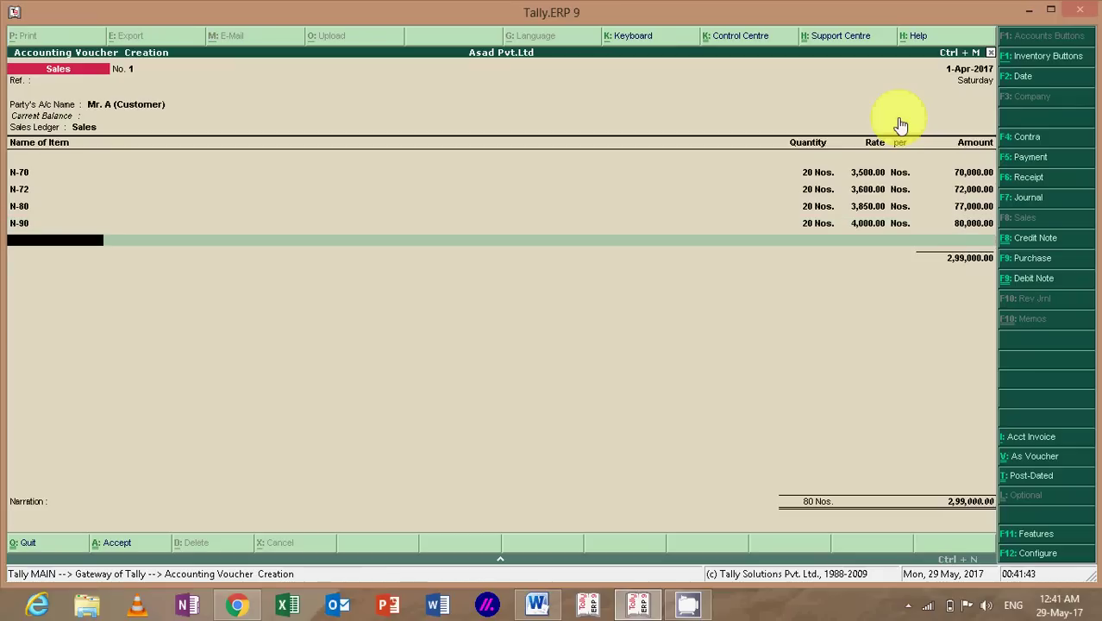
Step: End the item list and add the Discount Allowed ledger to the Sales voucher with an amount of -500
{"action": "key", "text": "Return"}
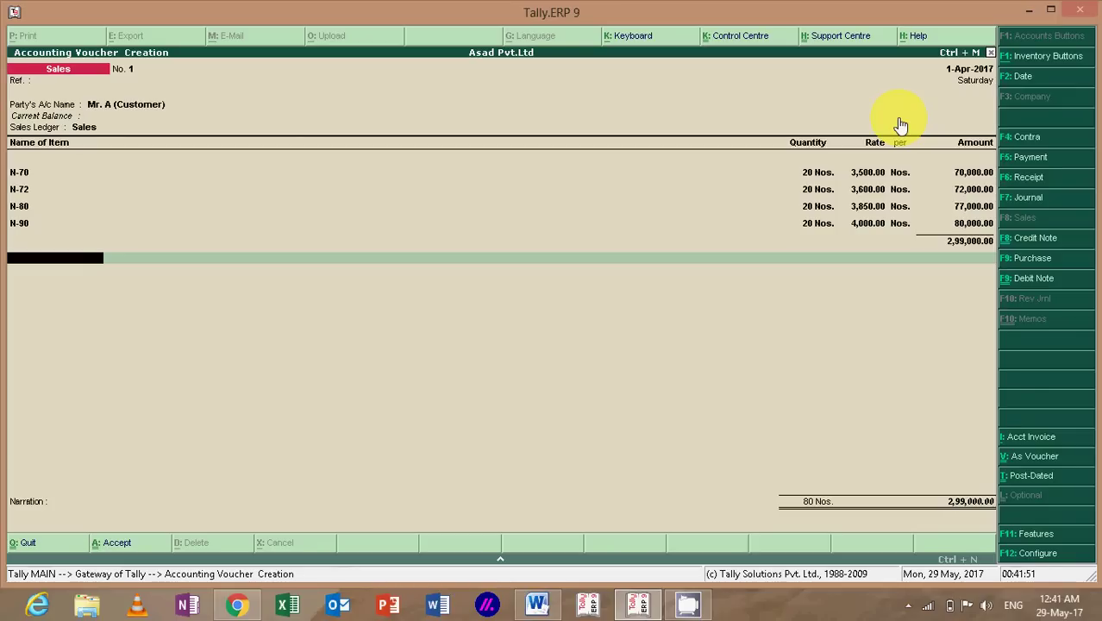
{"action": "key", "text": "Return"}
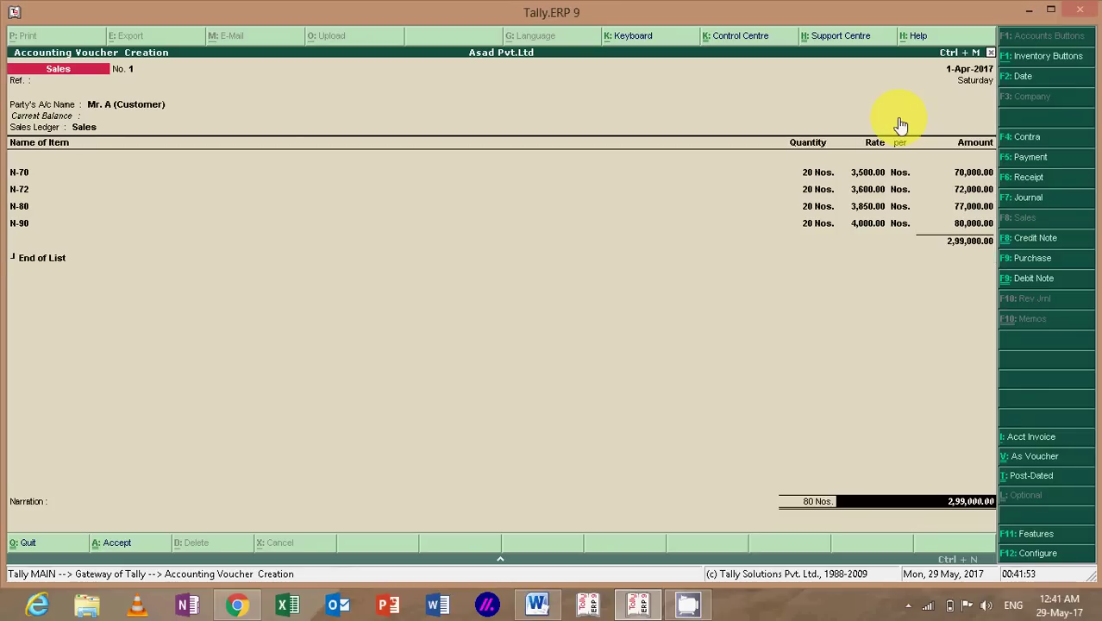
{"action": "key", "text": "Return"}
{"action": "key", "text": "Down"}
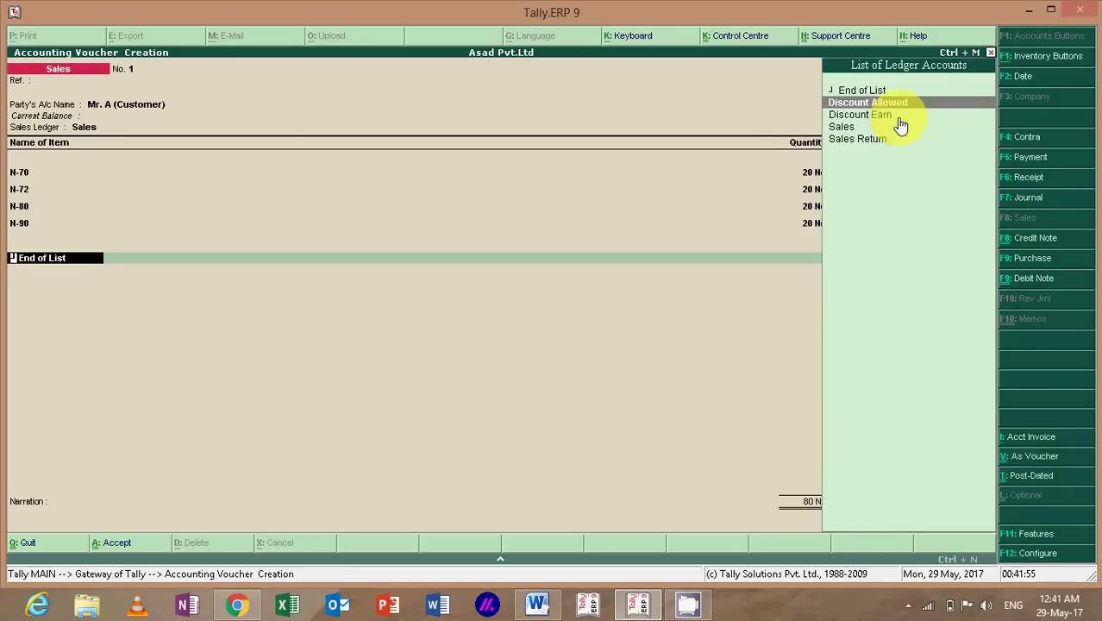
{"action": "key", "text": "Return"}
{"action": "key", "text": "Return"}
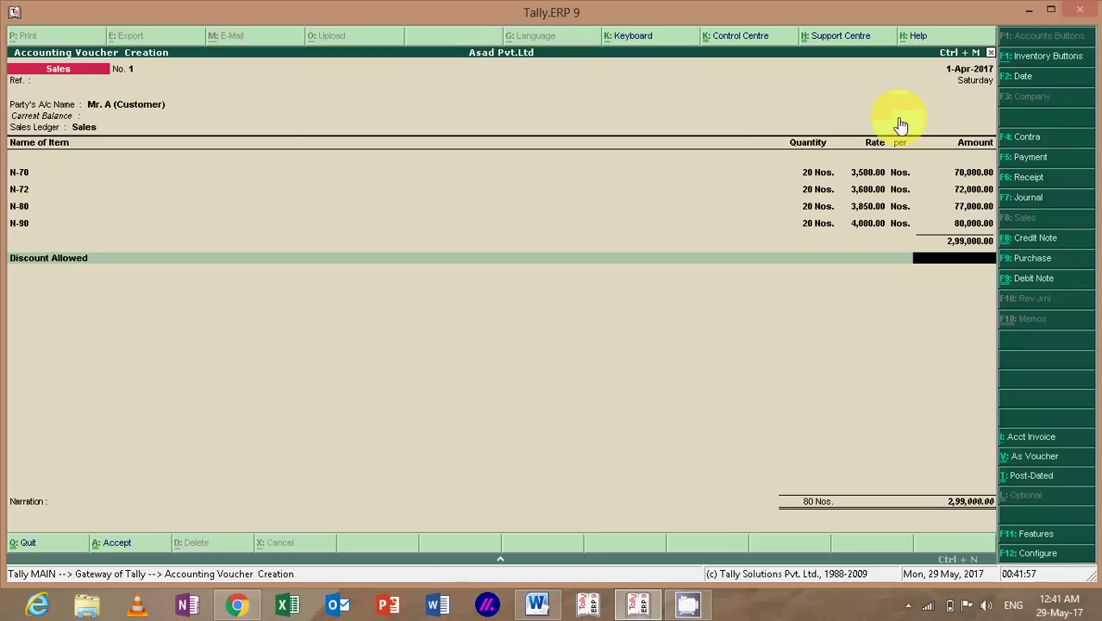
{"action": "type", "text": "-)500"}
{"action": "key", "text": "Return"}
{"action": "key", "text": "Return"}
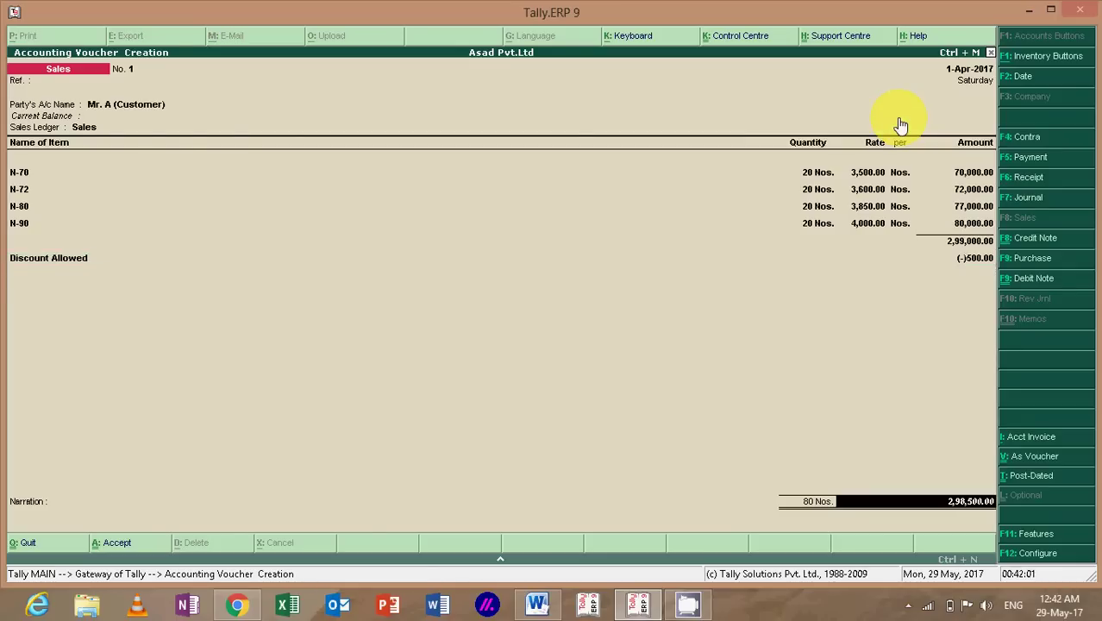
Step: Leave the narration blank and set the customer's bill-wise reference type to New Ref
{"action": "key", "text": "Return"}
{"action": "key", "text": "Return"}
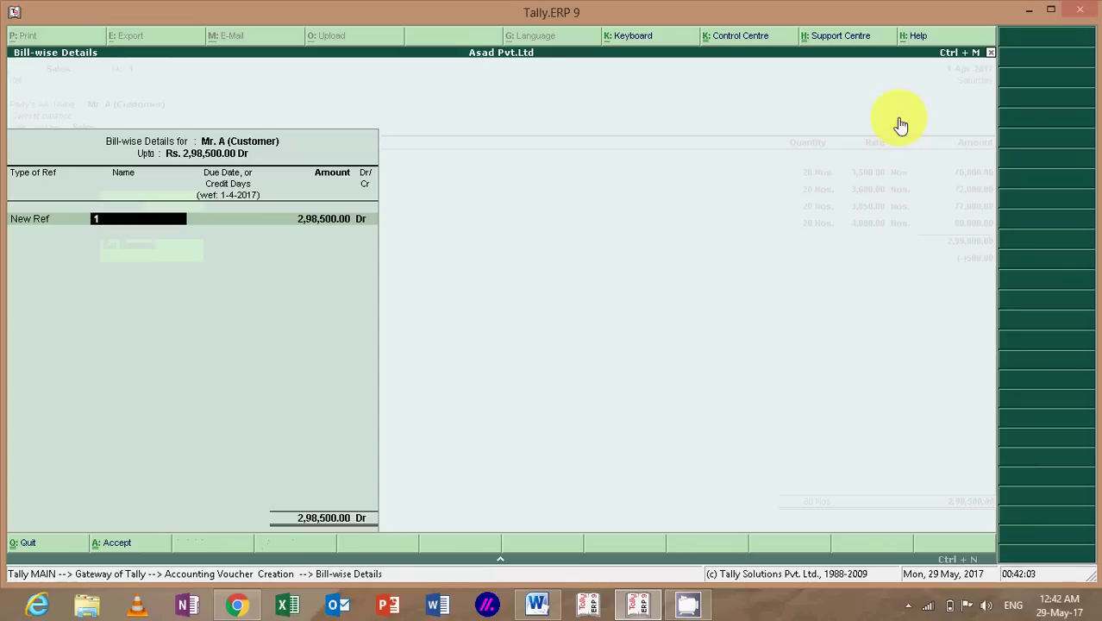
{"action": "key", "text": "BackSpace"}
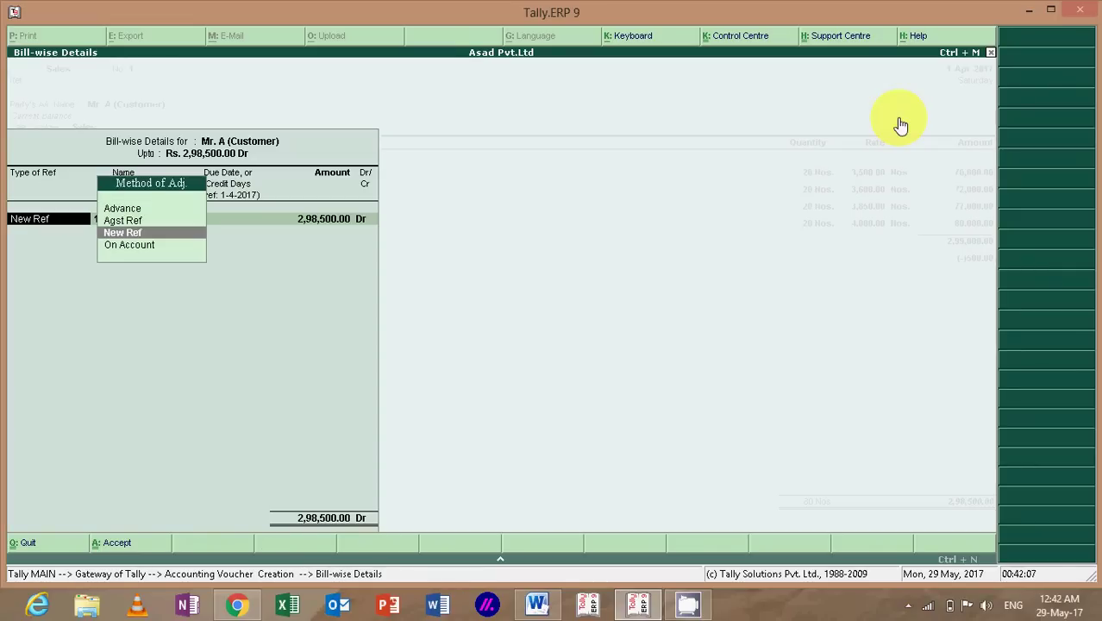
{"action": "key", "text": "Return"}
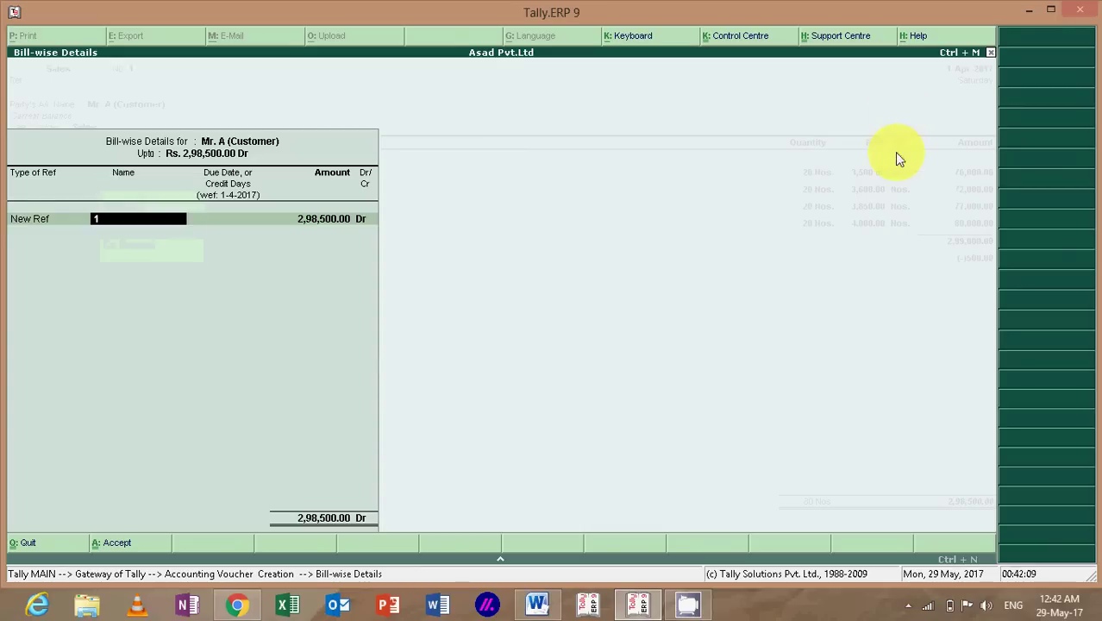
Step: Copy the sales bill number B1SR1 from the Word list and enter it as the bill reference name in Tally
{"action": "left_click", "coordinate": [538, 603]}
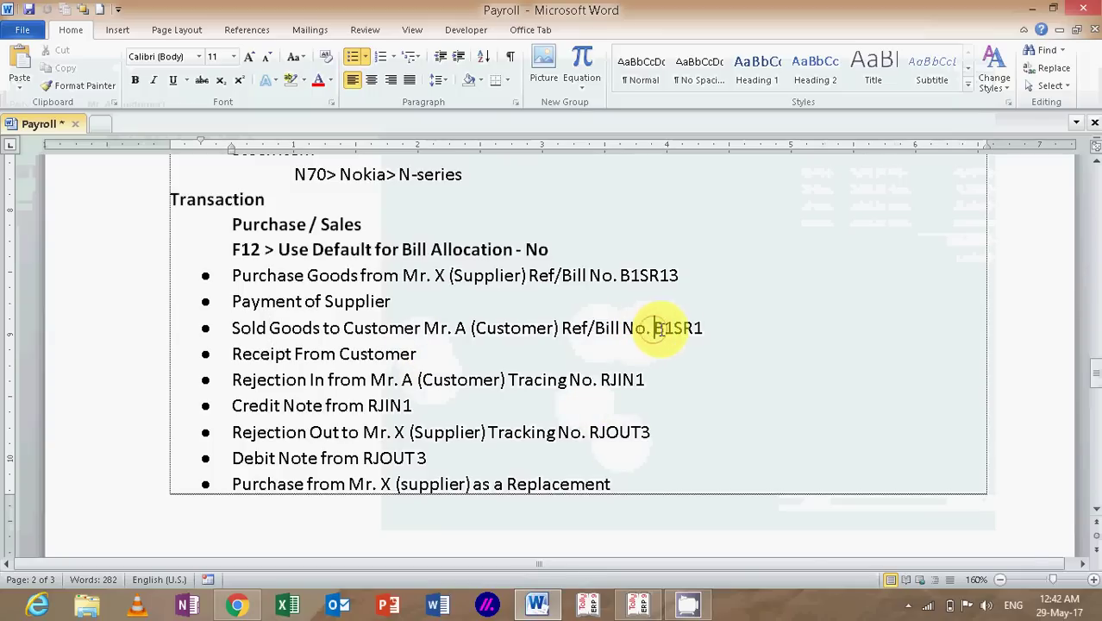
{"action": "left_click_drag", "start_coordinate": [654, 328], "coordinate": [701, 329]}
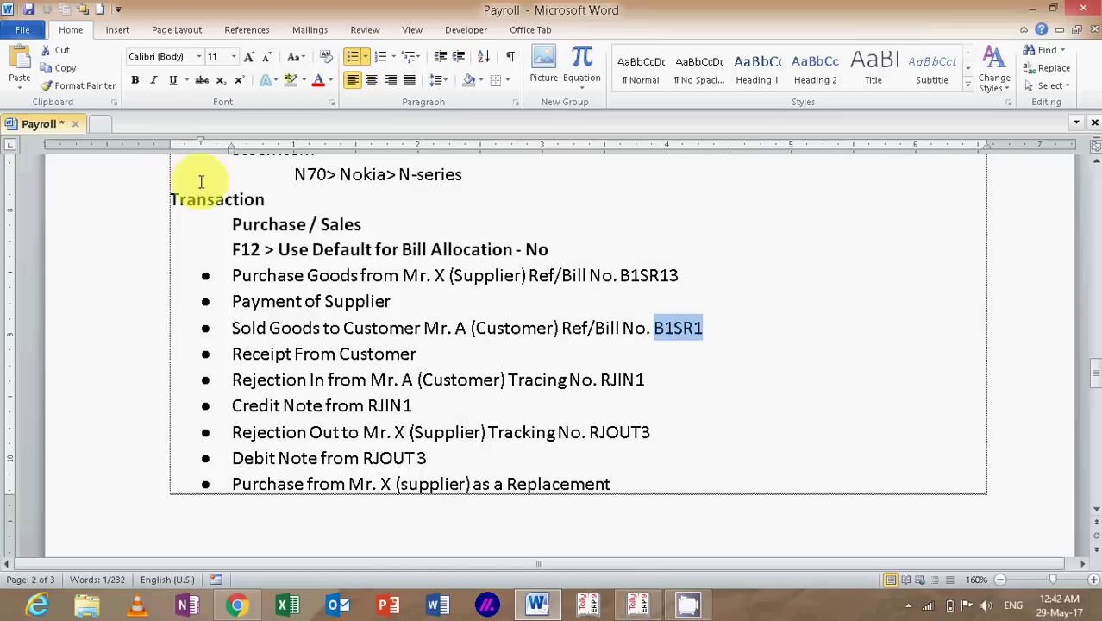
{"action": "left_click", "coordinate": [61, 73]}
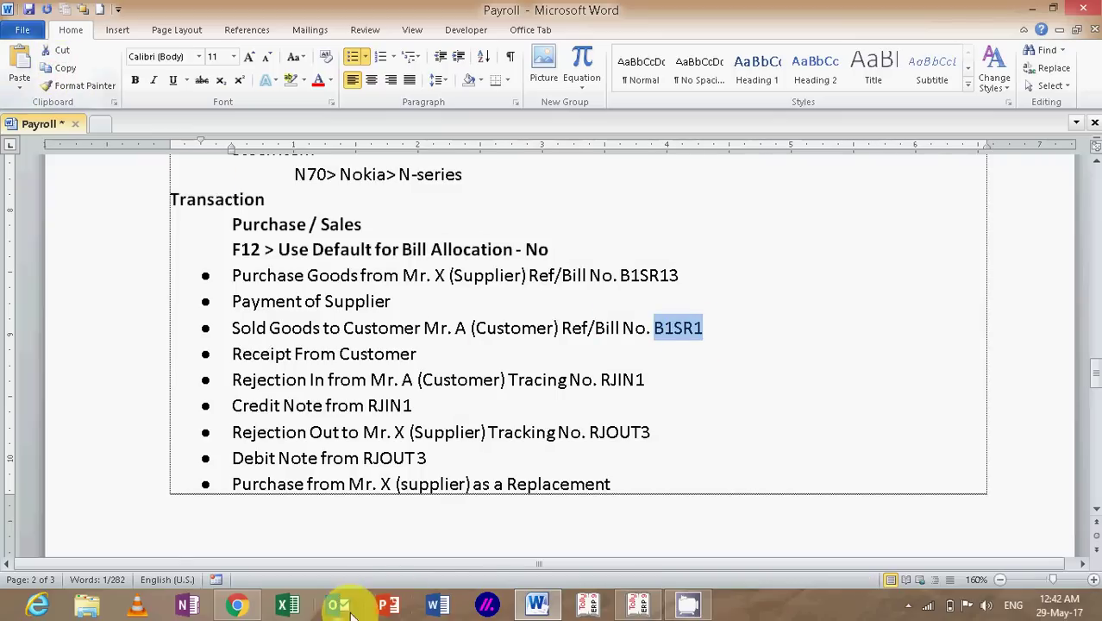
{"action": "left_click", "coordinate": [628, 609]}
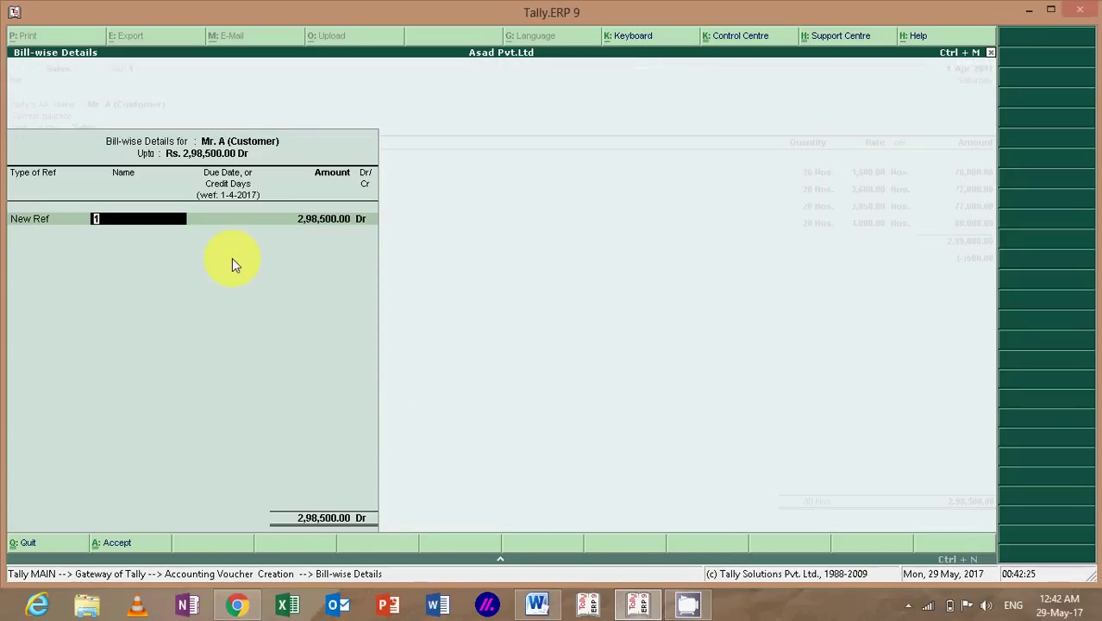
{"action": "key", "text": "ctrl+alt+v"}
{"action": "key", "text": "Return"}
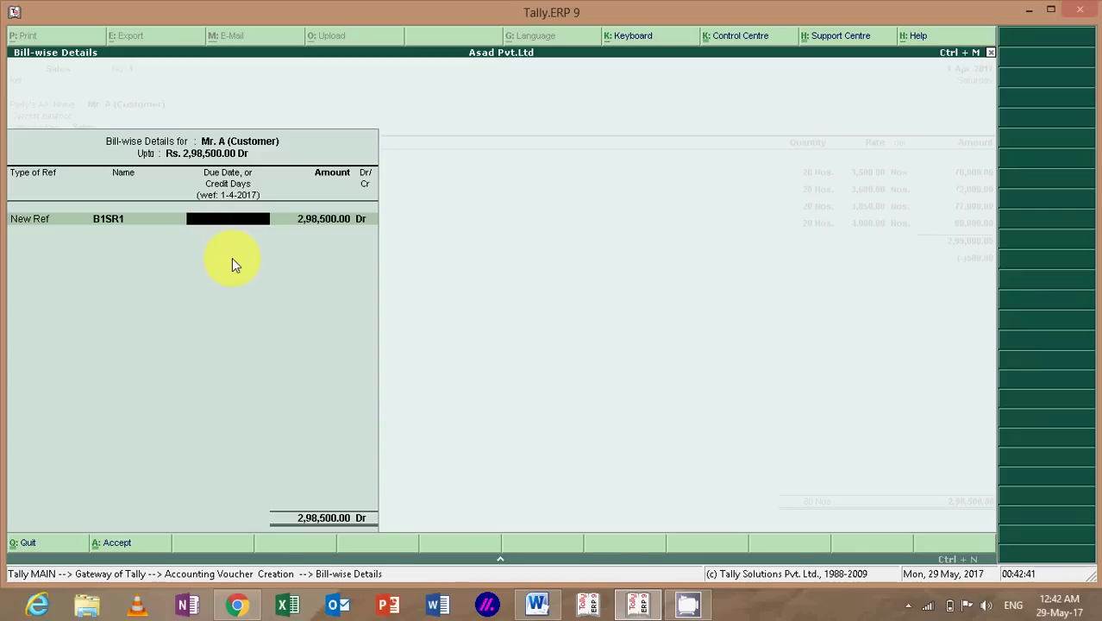
Step: Leave the credit period blank, keep the full bill amount as debit and accept the Sales voucher
{"action": "key", "text": "Return"}
{"action": "key", "text": "Return"}
{"action": "key", "text": "Return"}
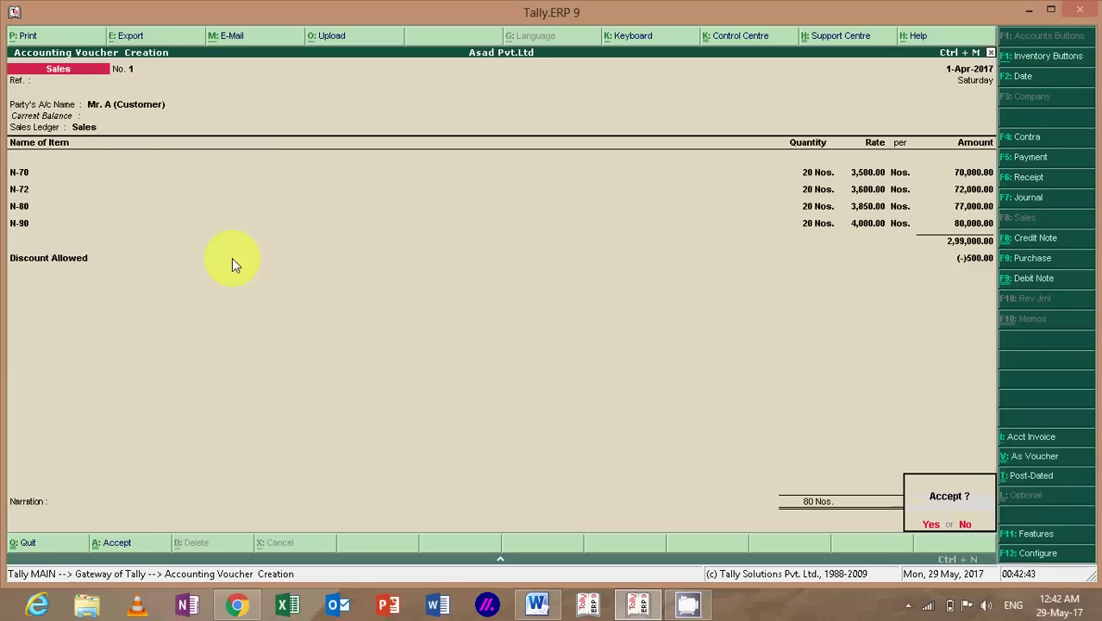
{"action": "key", "text": "Return"}
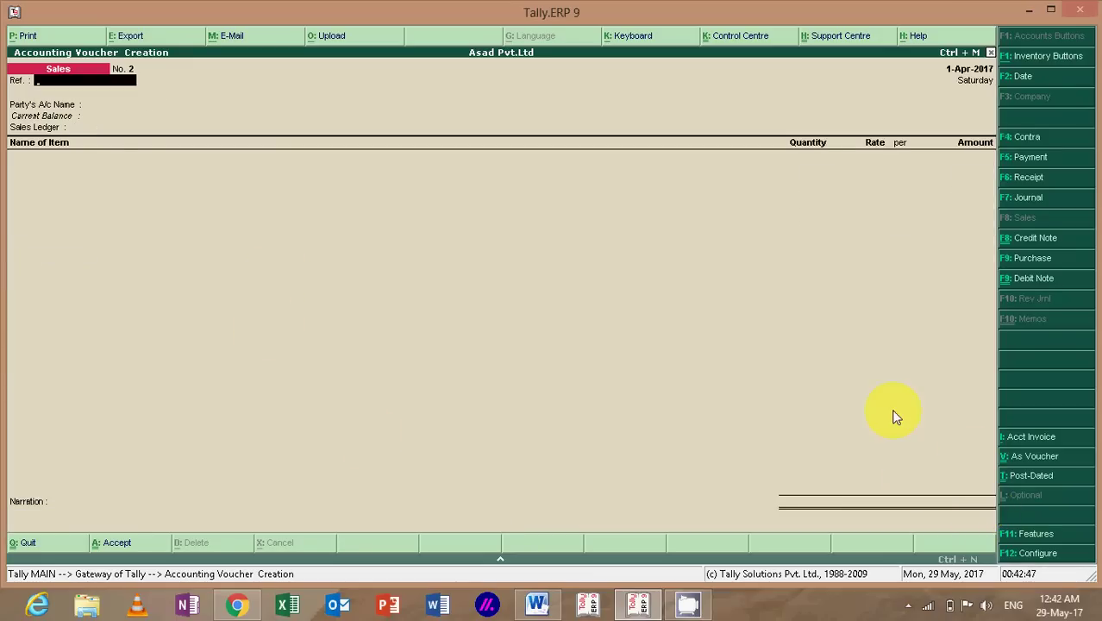
Step: Reopen the saved Sales voucher, print-preview its invoice, and return to the blank Sales voucher without printing
{"action": "key", "text": "Page_Up"}
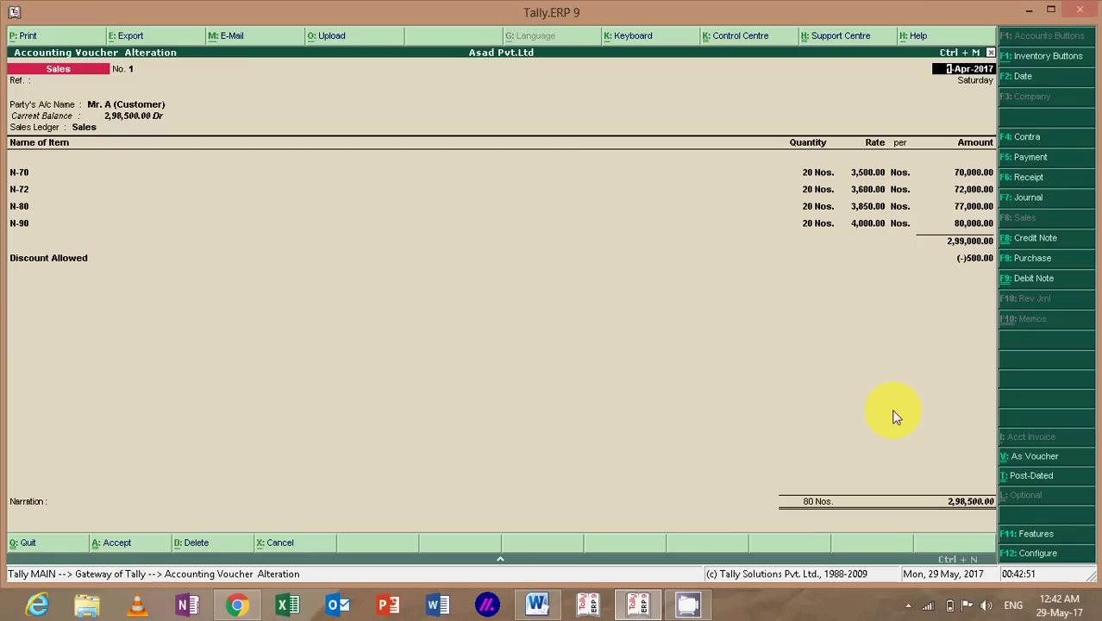
{"action": "left_click", "coordinate": [26, 35]}
{"action": "key", "text": "Return"}
{"action": "key", "text": "Return"}
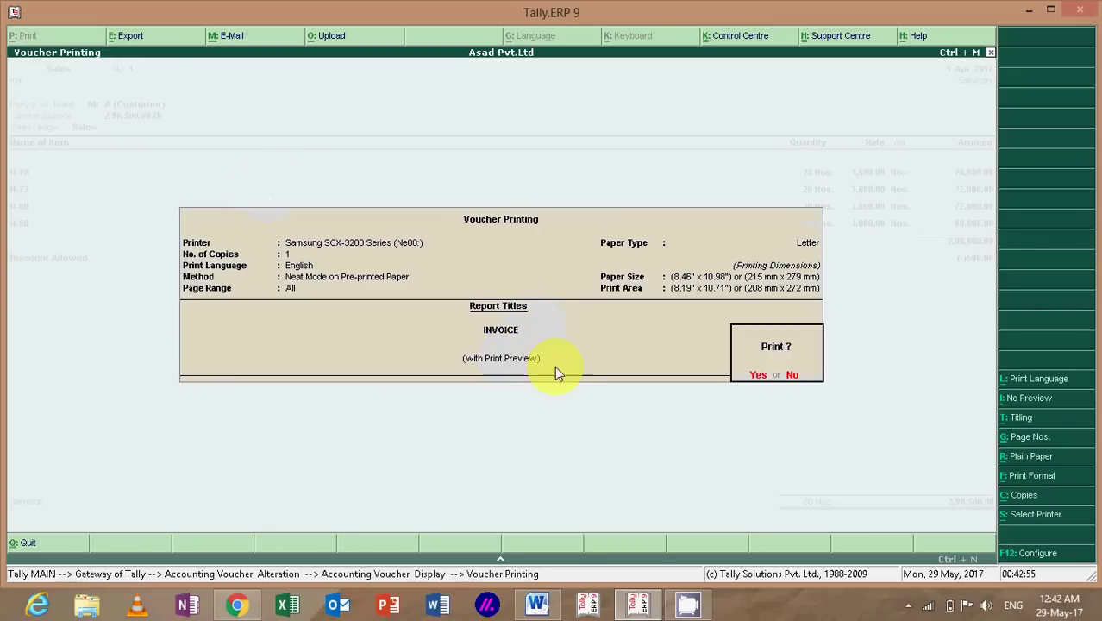
{"action": "key", "text": "Return"}
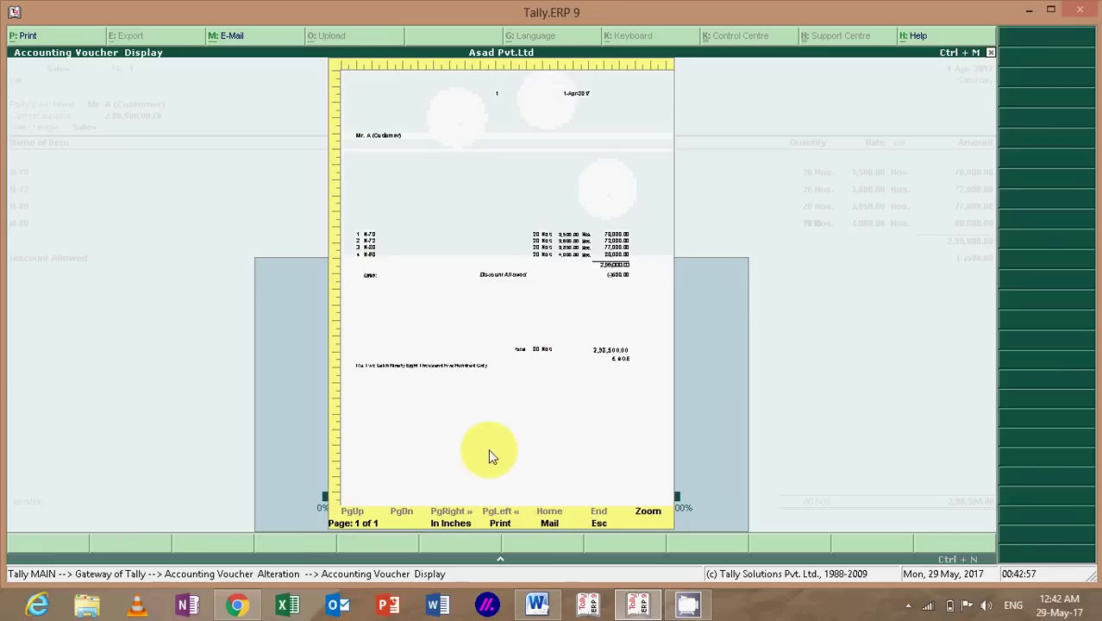
{"action": "key", "text": "Escape"}
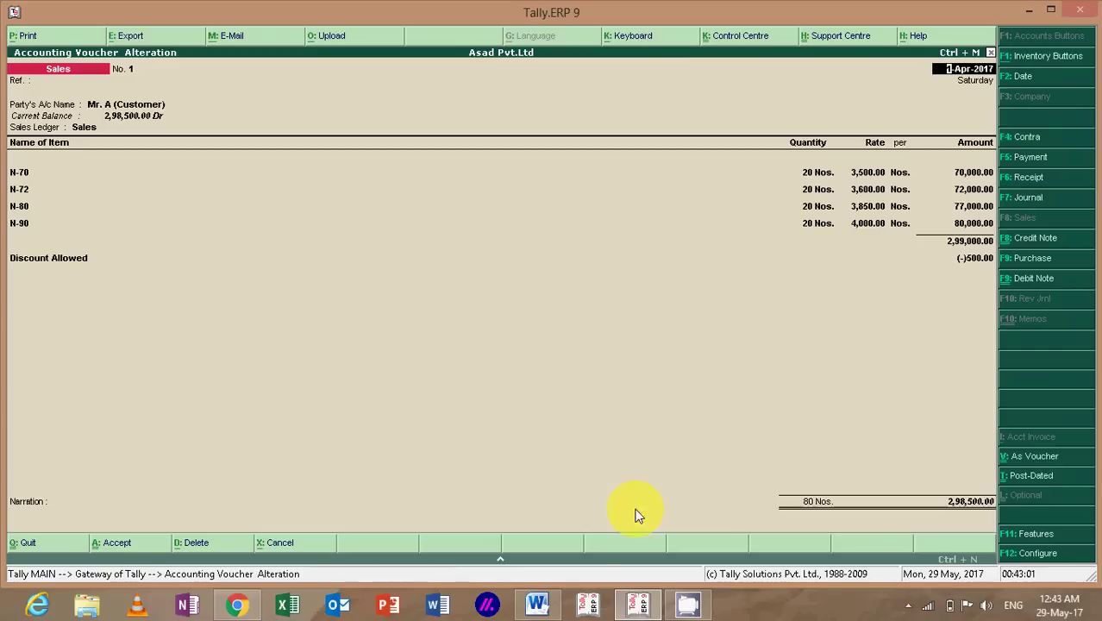
{"action": "key", "text": "Escape"}
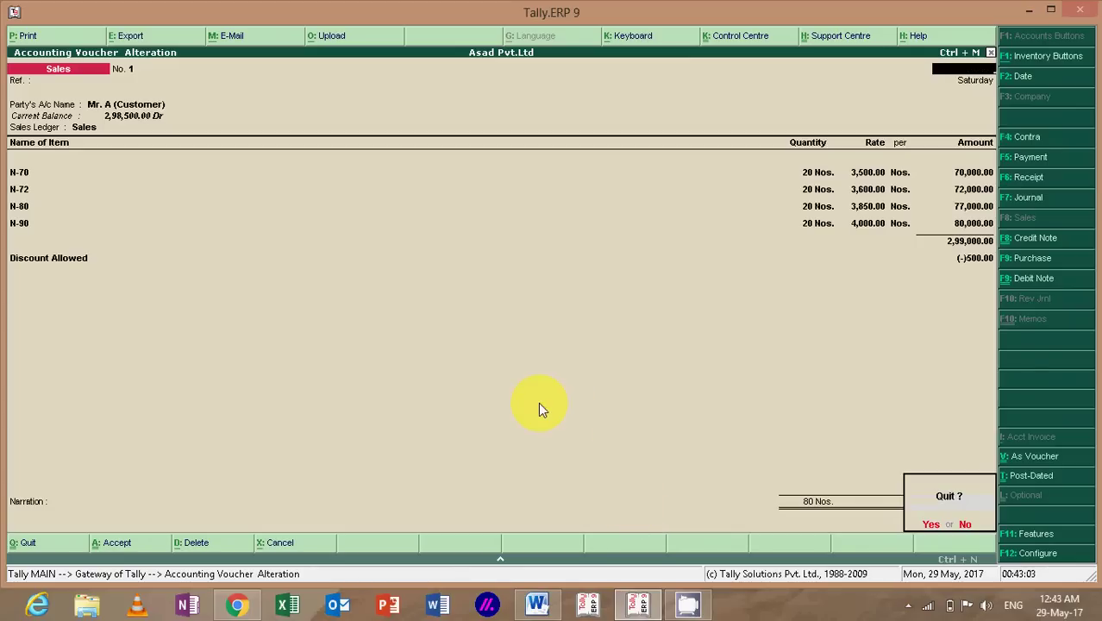
{"action": "key", "text": "Return"}
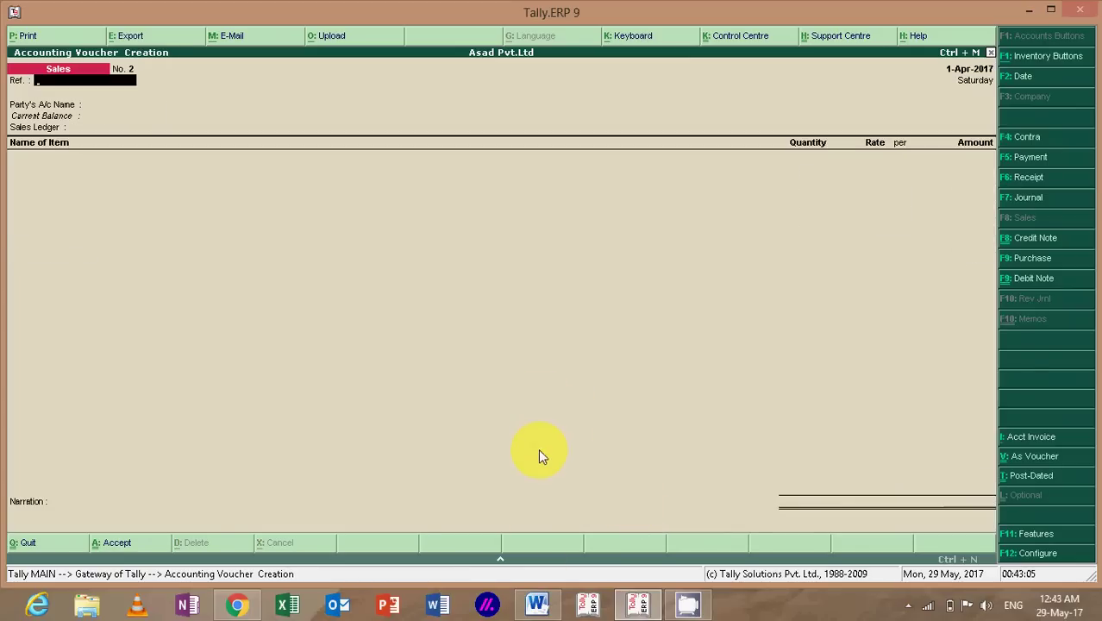
Step: Mark the Receipt From Customer transaction in the Word list and start a Receipt voucher in Tally
{"action": "left_click", "coordinate": [537, 604]}
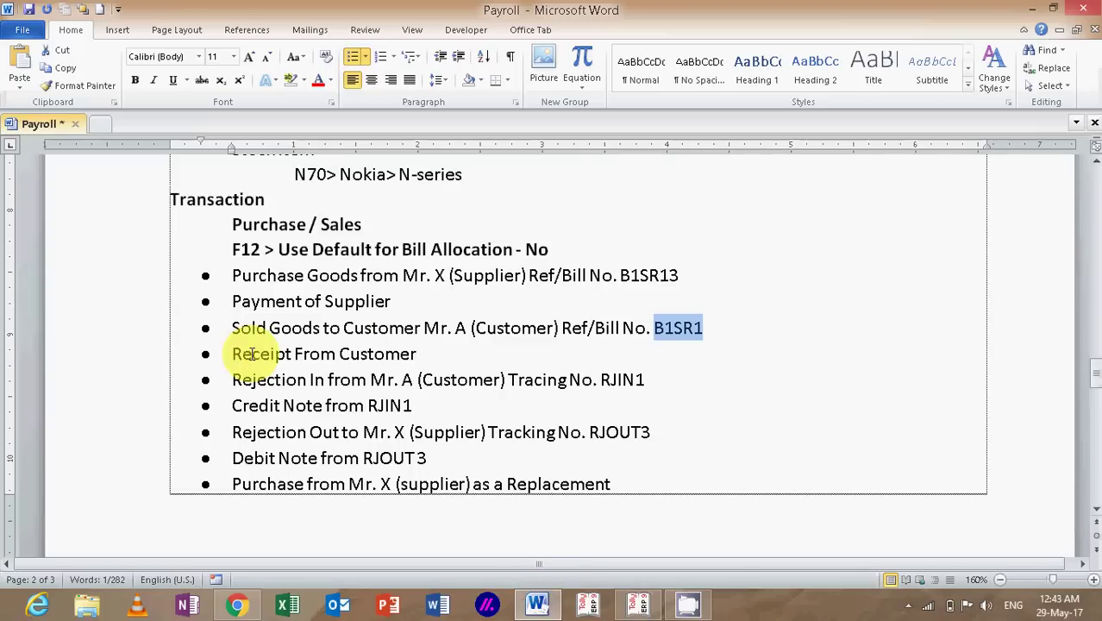
{"action": "left_click_drag", "start_coordinate": [233, 353], "coordinate": [400, 354]}
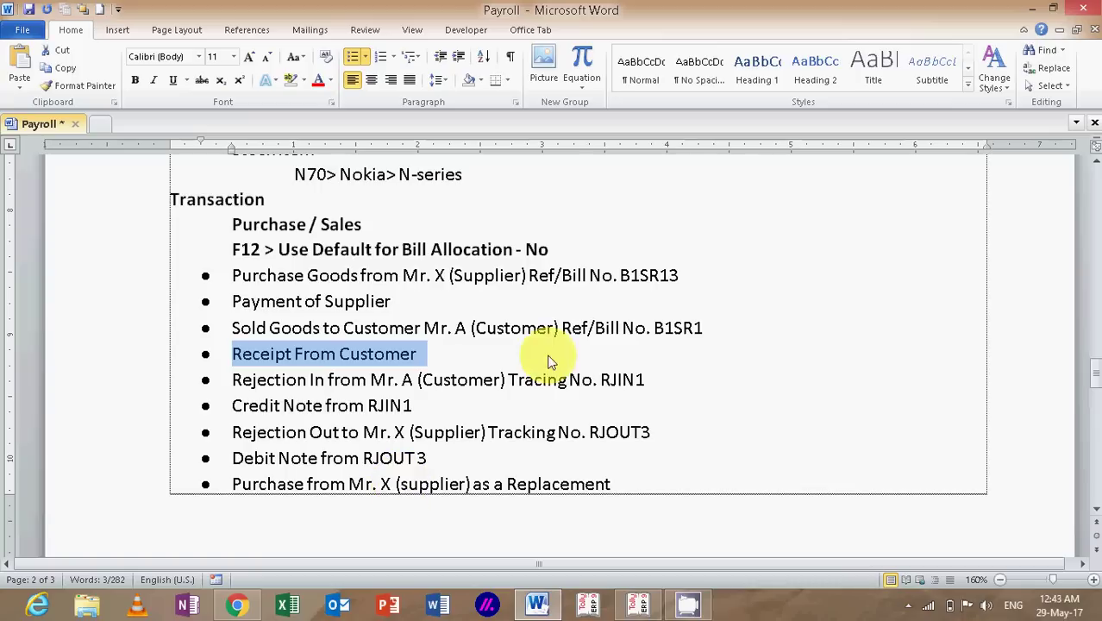
{"action": "left_click", "coordinate": [637, 604]}
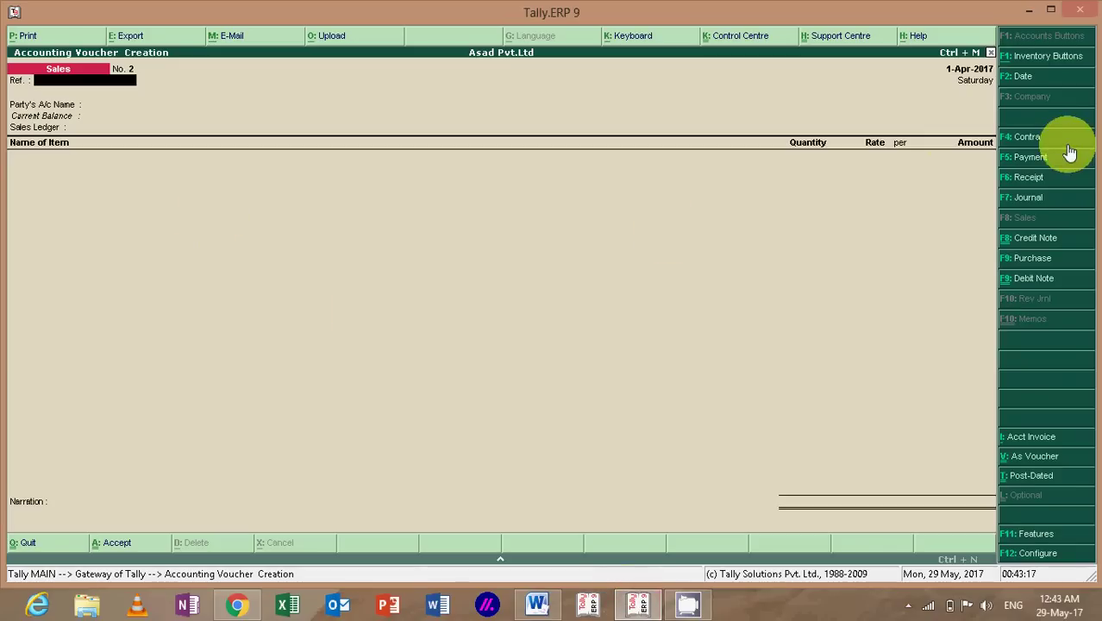
{"action": "left_click", "coordinate": [1041, 185]}
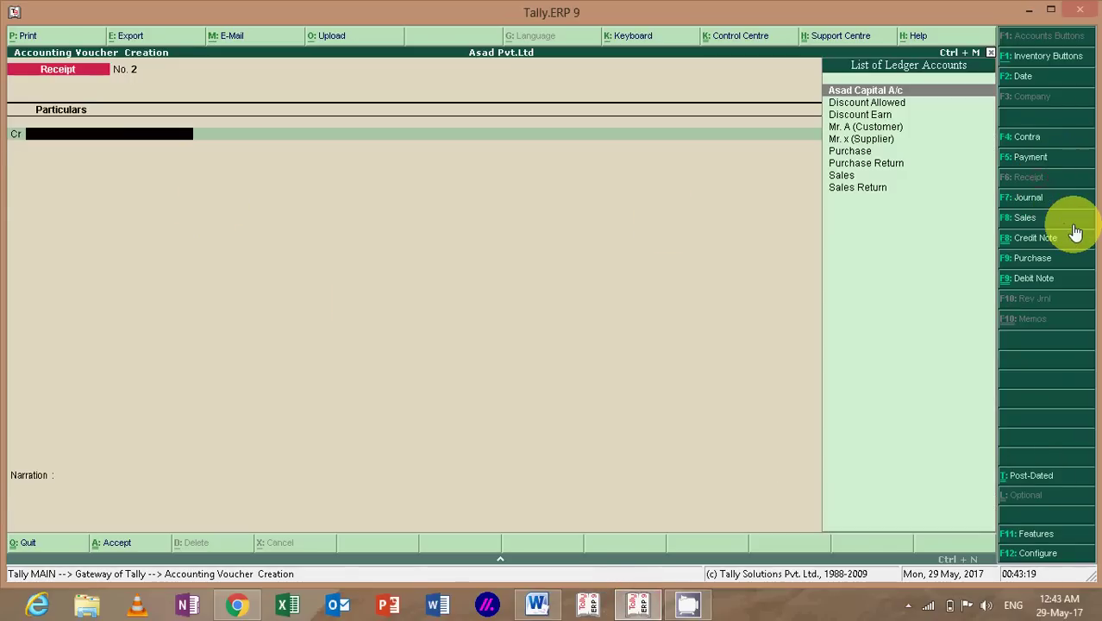
Step: Credit the customer's ledger with 298500 in the Receipt voucher
{"action": "key", "text": "Down"}
{"action": "key", "text": "Down"}
{"action": "key", "text": "Down"}
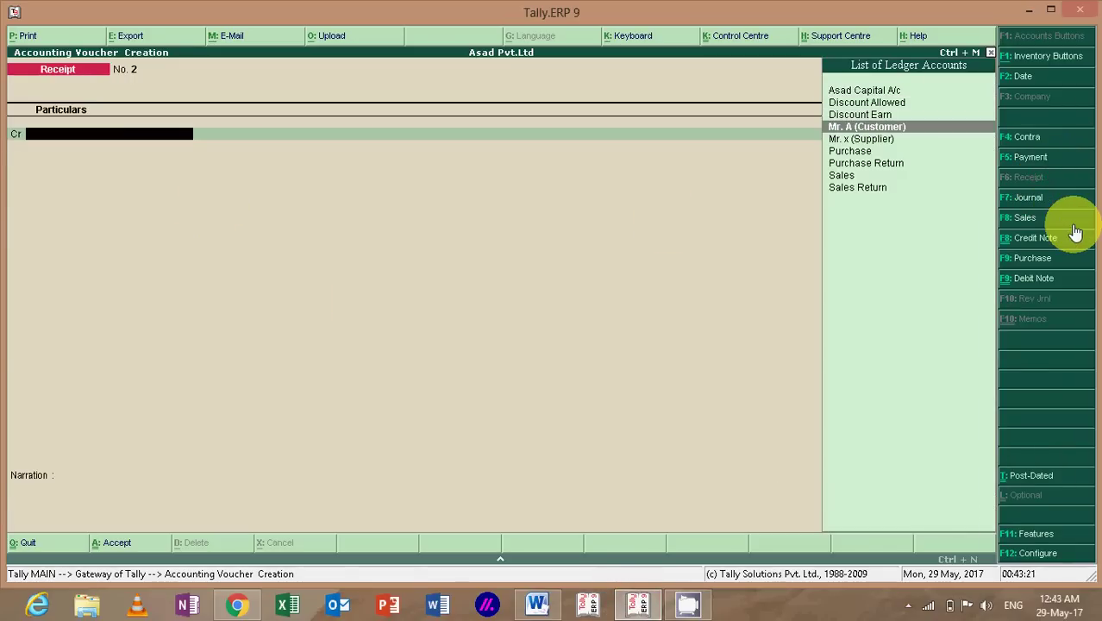
{"action": "key", "text": "Return"}
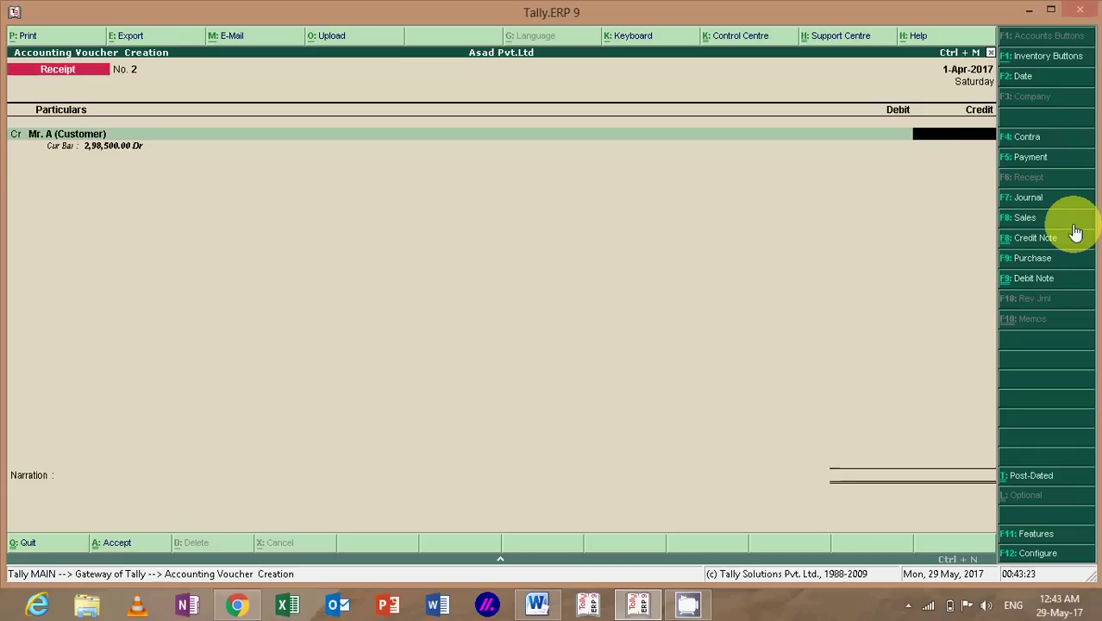
{"action": "type", "text": "298500"}
{"action": "key", "text": "Return"}
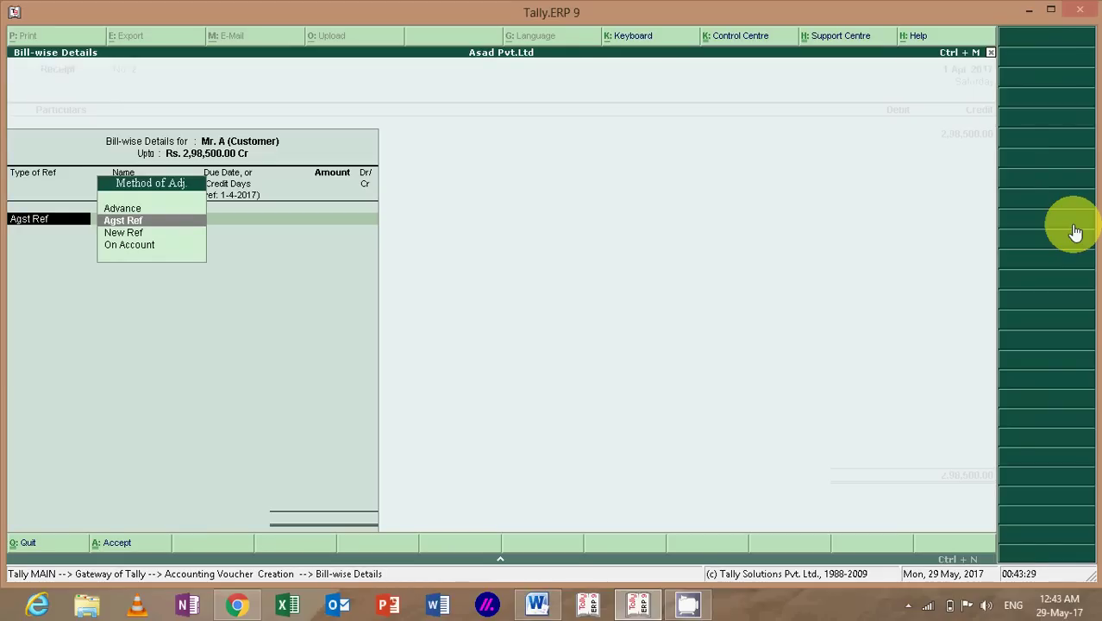
Step: Allocate the full receipt amount as Agst Ref against the customer's pending bill B1SR1
{"action": "key", "text": "Return"}
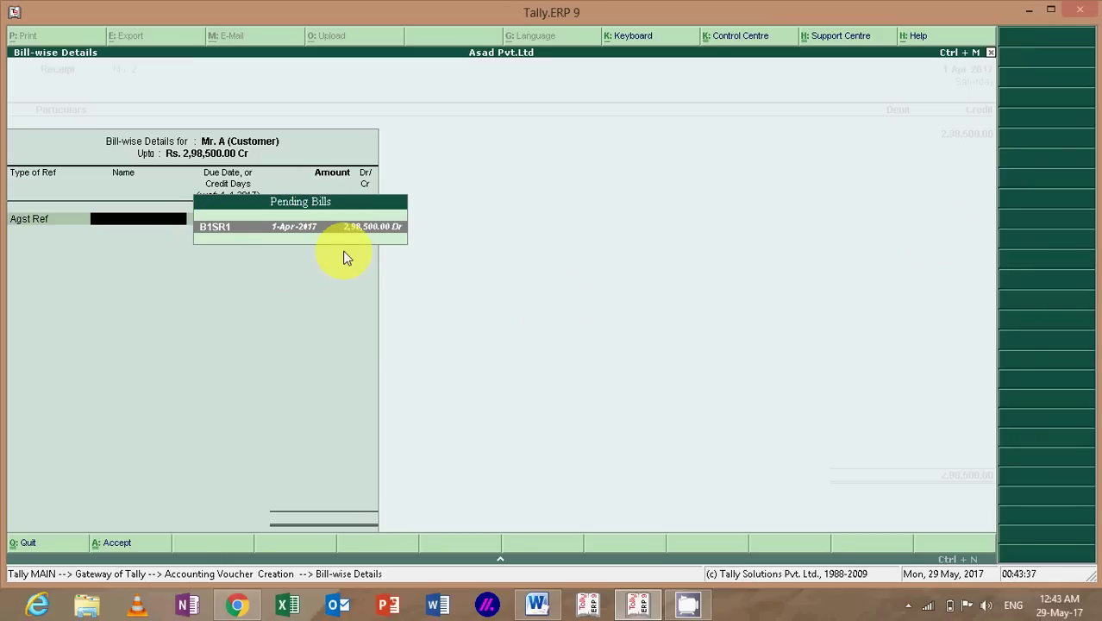
{"action": "key", "text": "Return"}
{"action": "key", "text": "Return"}
{"action": "key", "text": "Return"}
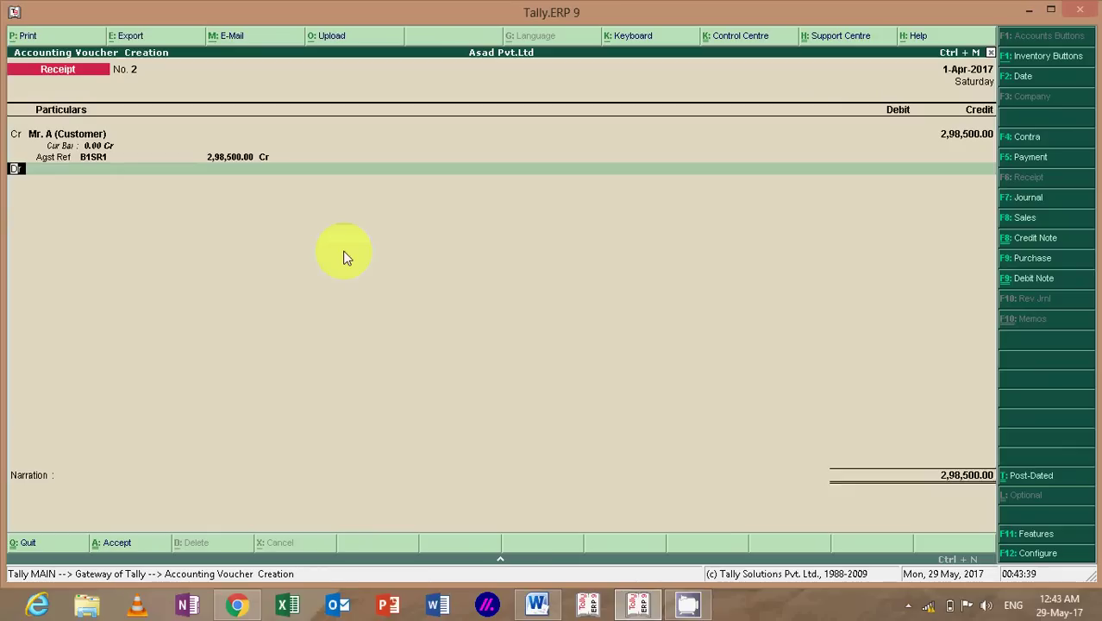
Step: Debit Cash with the full 2,98,500.00, leave the narration blank and accept the Receipt voucher
{"action": "key", "text": "Down"}
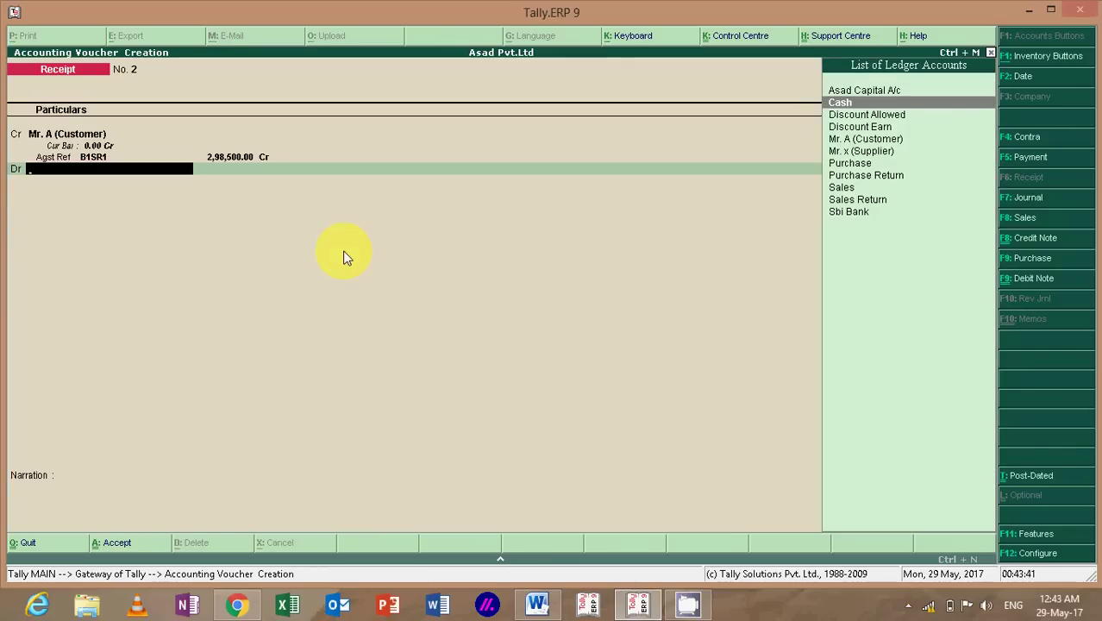
{"action": "key", "text": "Return"}
{"action": "key", "text": "Return"}
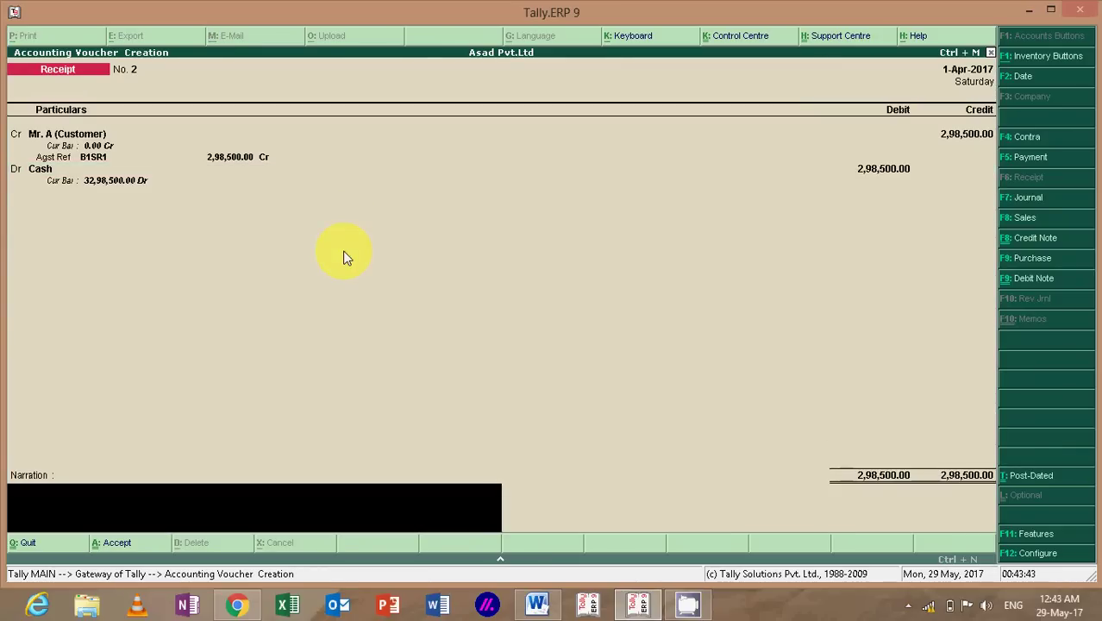
{"action": "key", "text": "Return"}
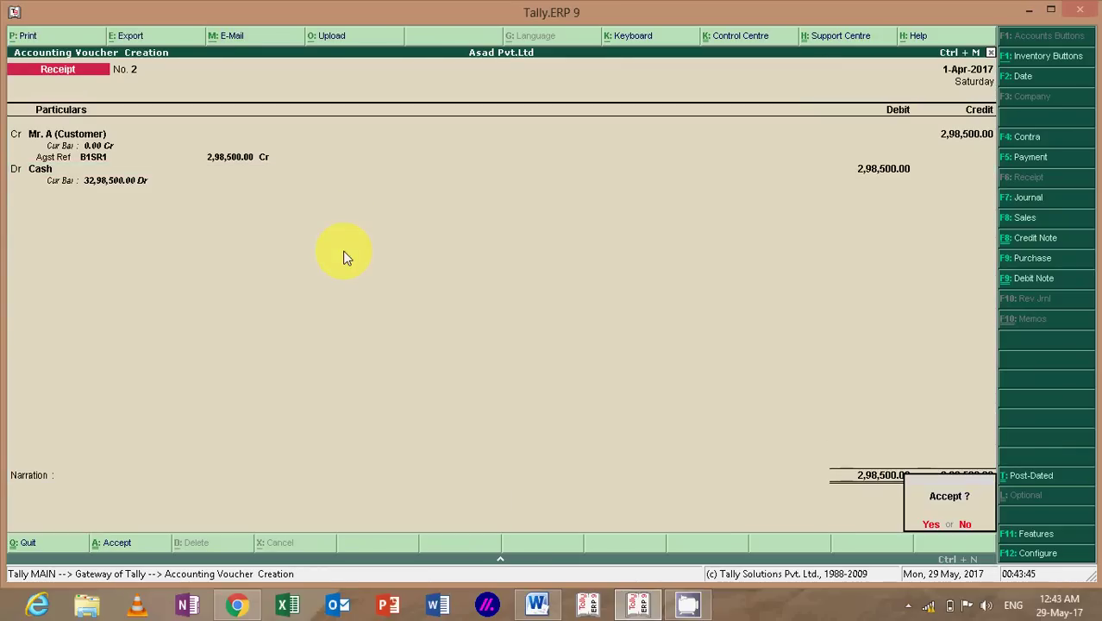
{"action": "key", "text": "y"}
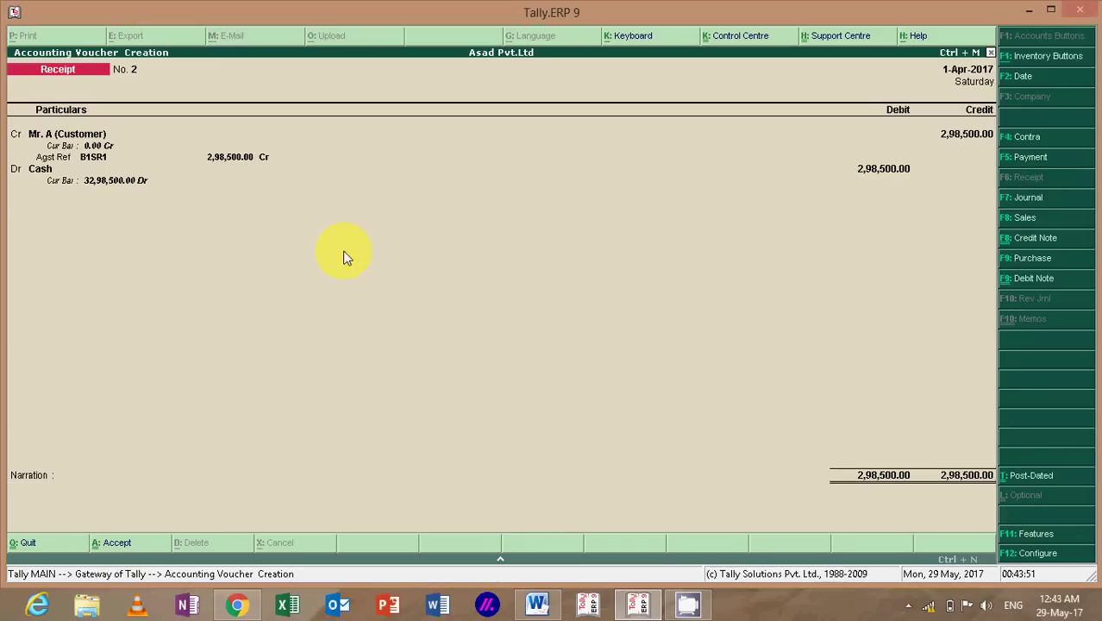
{"action": "key", "text": "Return"}
{"action": "key", "text": "y"}
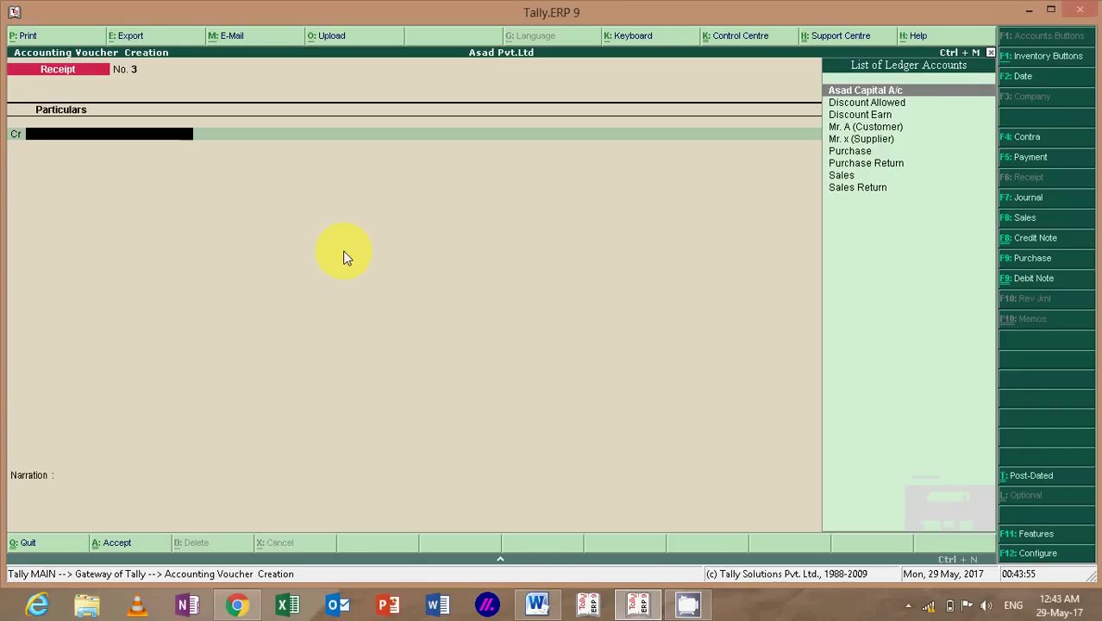
Step: Check the Rejection In entry with tracking number RJIN1 in the Word list and open a Rejections In voucher in Tally
{"action": "left_click", "coordinate": [536, 604]}
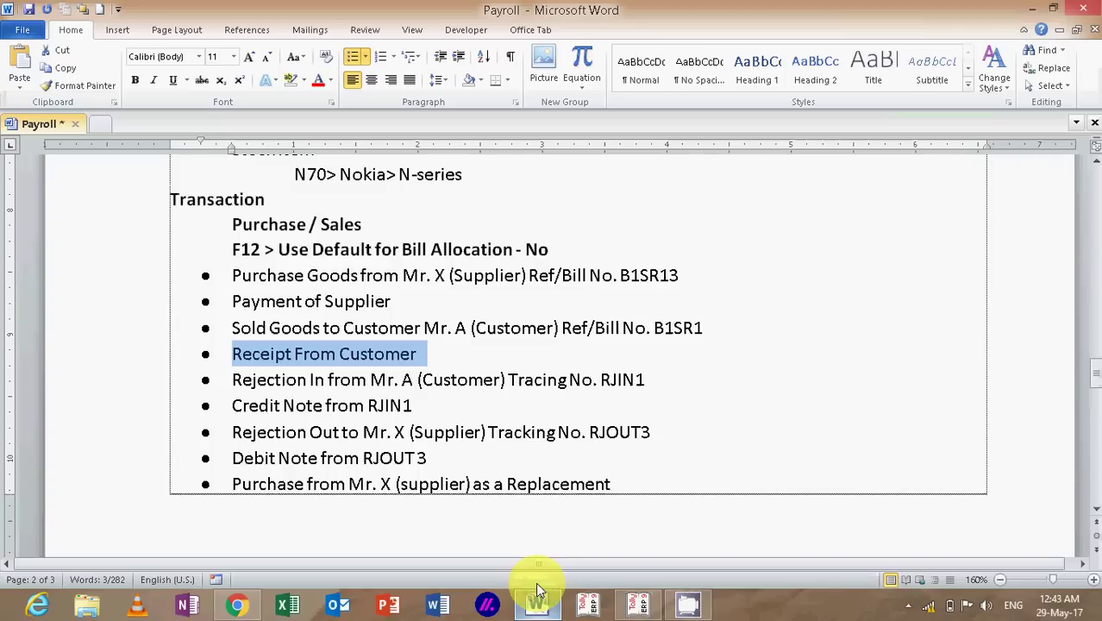
{"action": "left_click", "coordinate": [236, 301]}
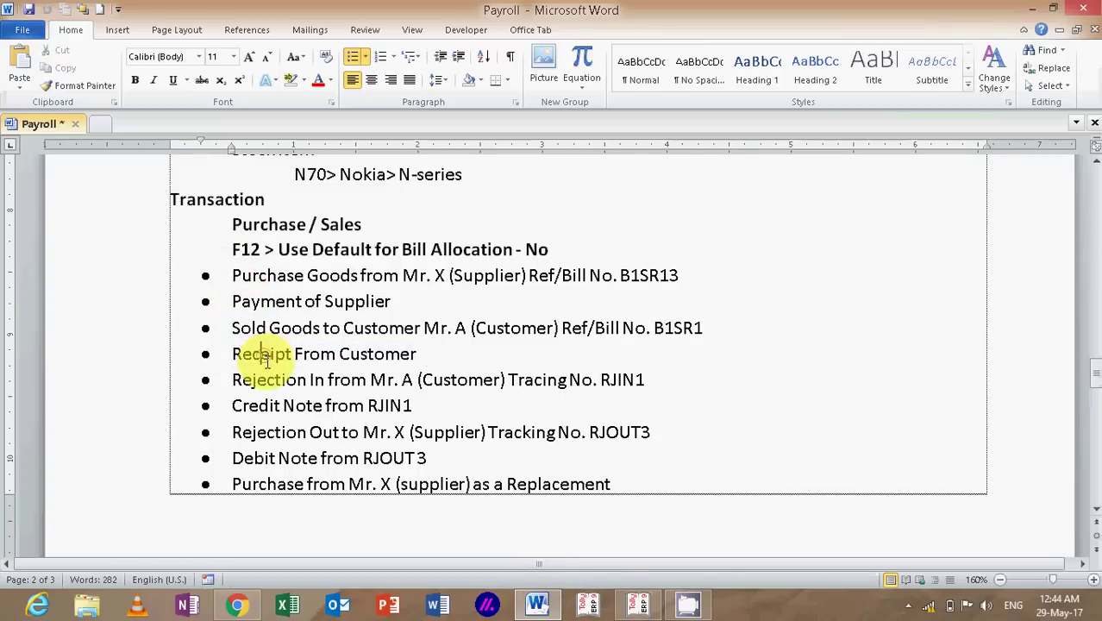
{"action": "left_click", "coordinate": [147, 387]}
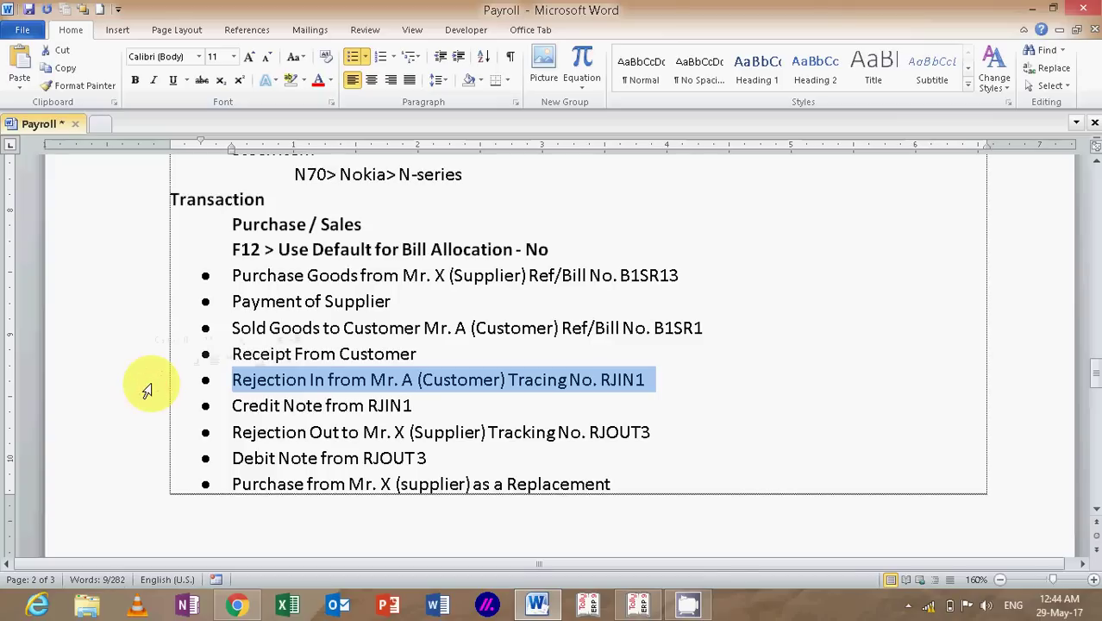
{"action": "left_click", "coordinate": [602, 380]}
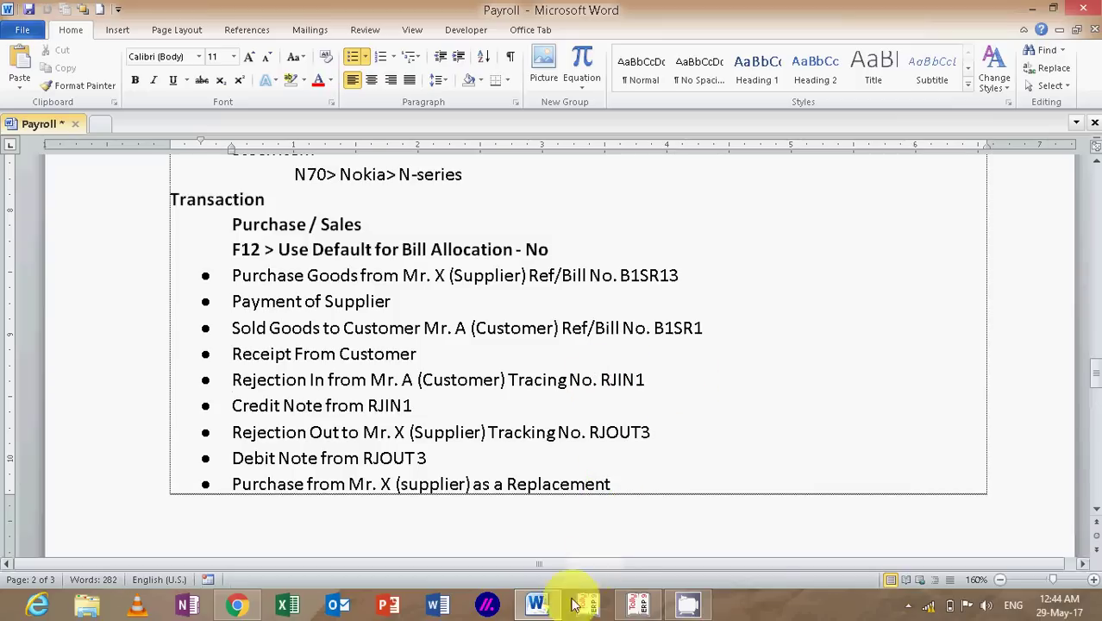
{"action": "mouse_move", "coordinate": [640, 604]}
{"action": "left_click", "coordinate": [648, 542]}
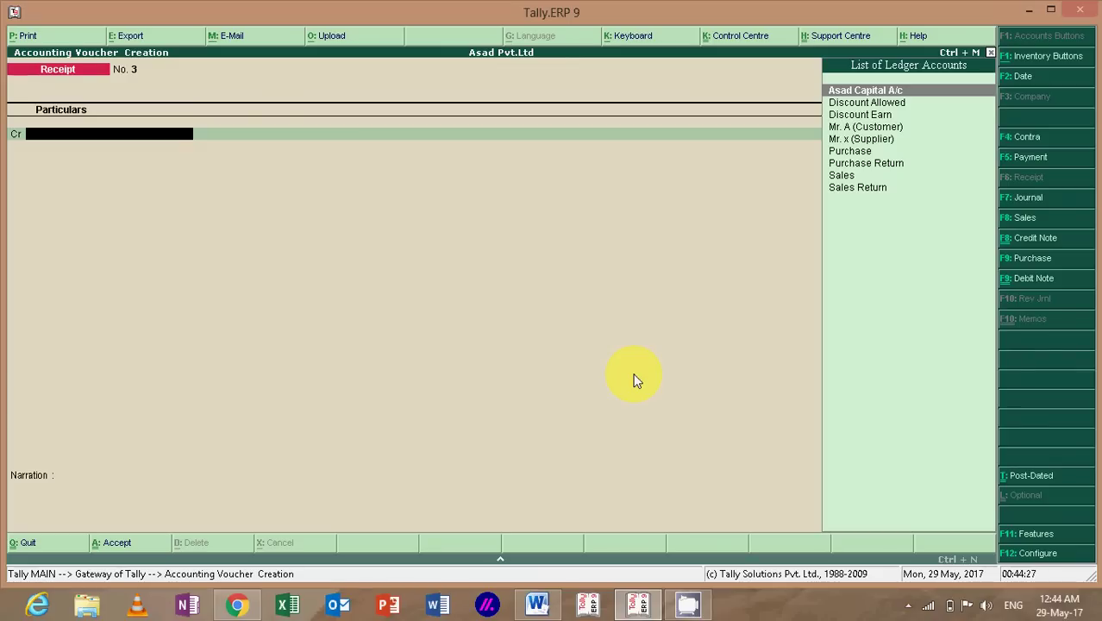
{"action": "key", "text": "ctrl+F6"}
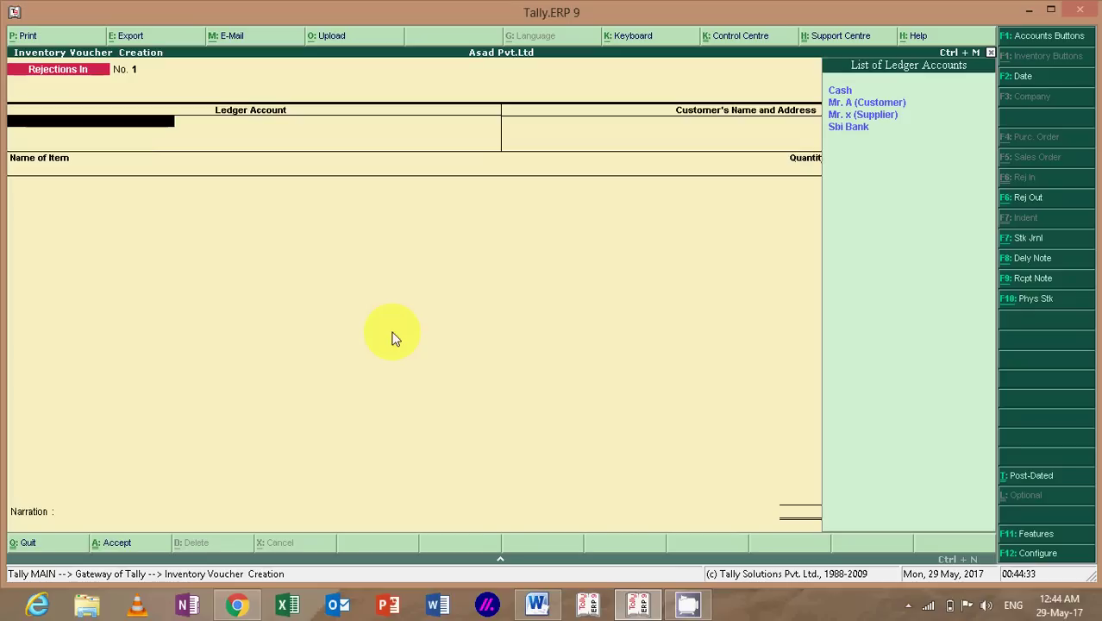
Step: Select the customer's ledger for the Rejections In voucher, keeping the filled-in name and leaving the address blank
{"action": "key", "text": "Down"}
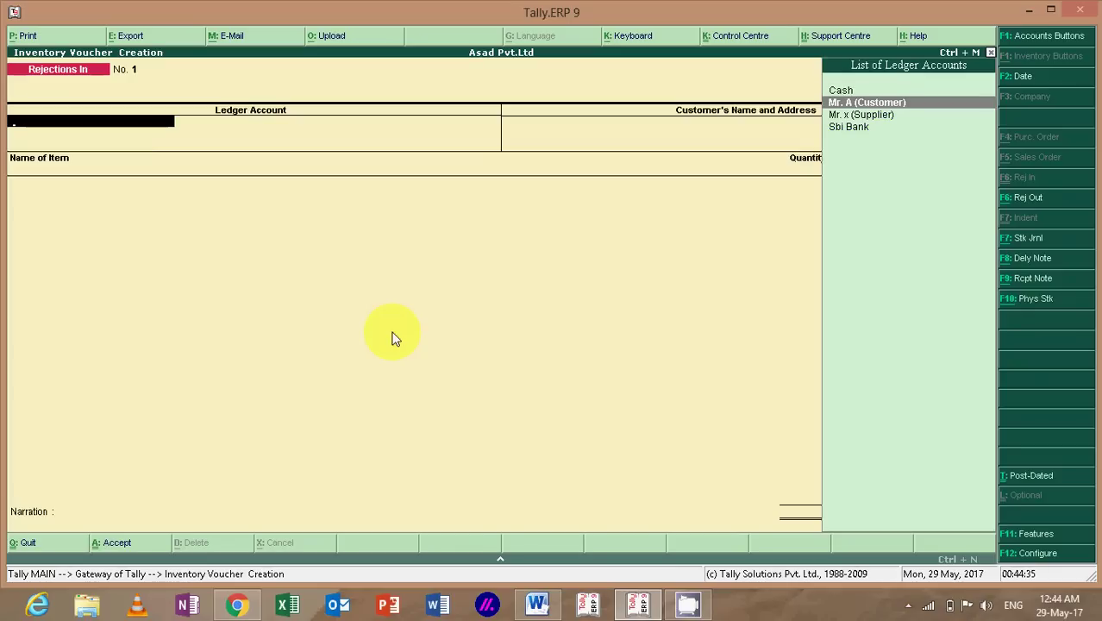
{"action": "key", "text": "Return"}
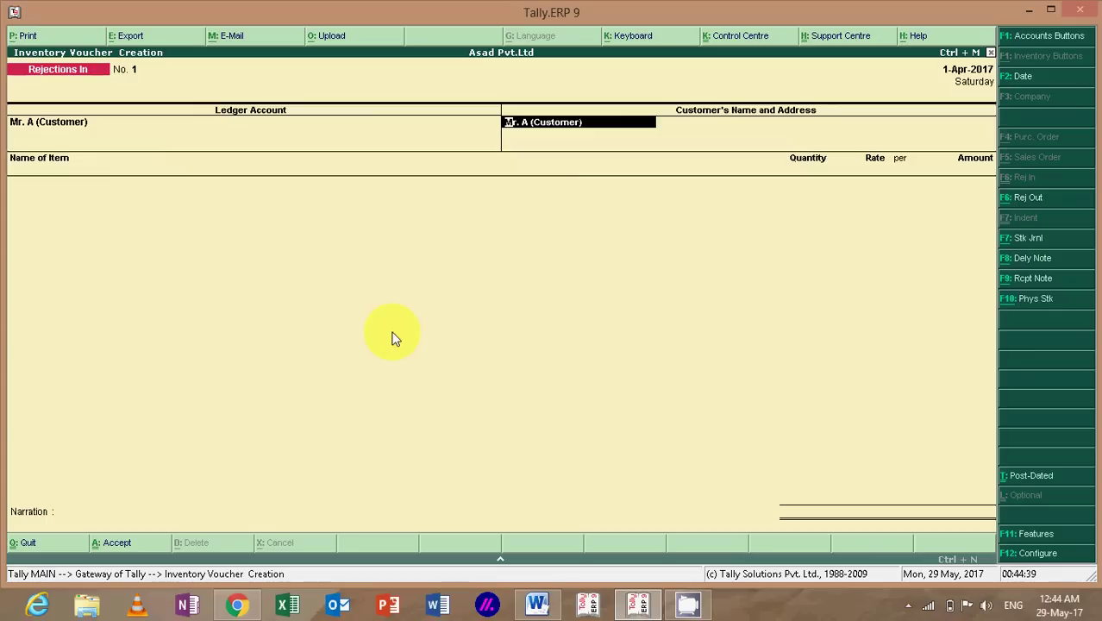
{"action": "key", "text": "Return"}
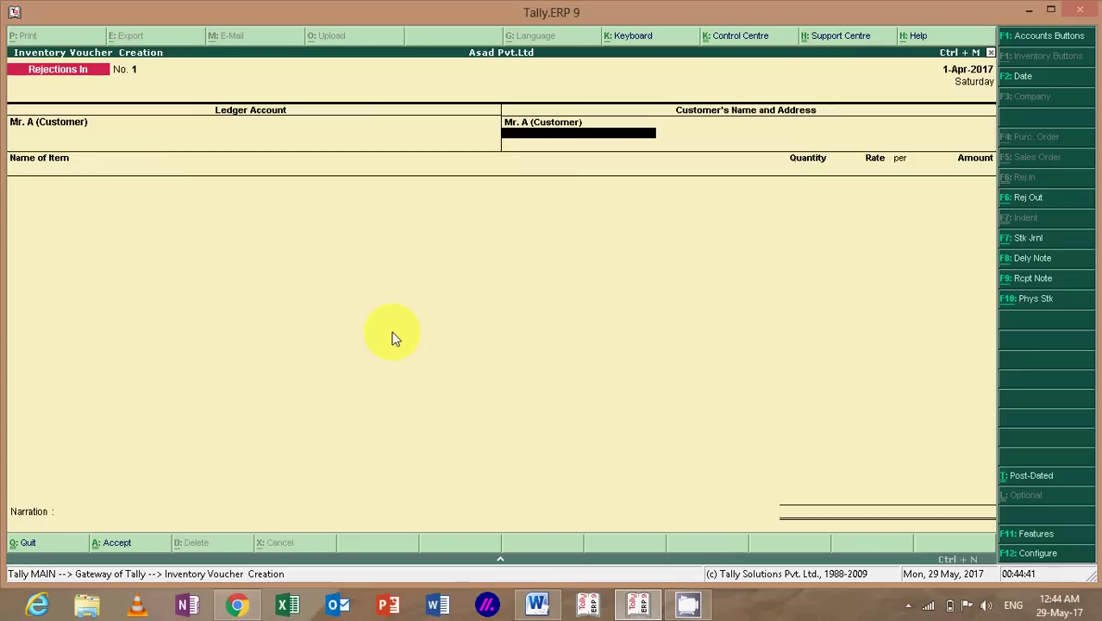
{"action": "key", "text": "Return"}
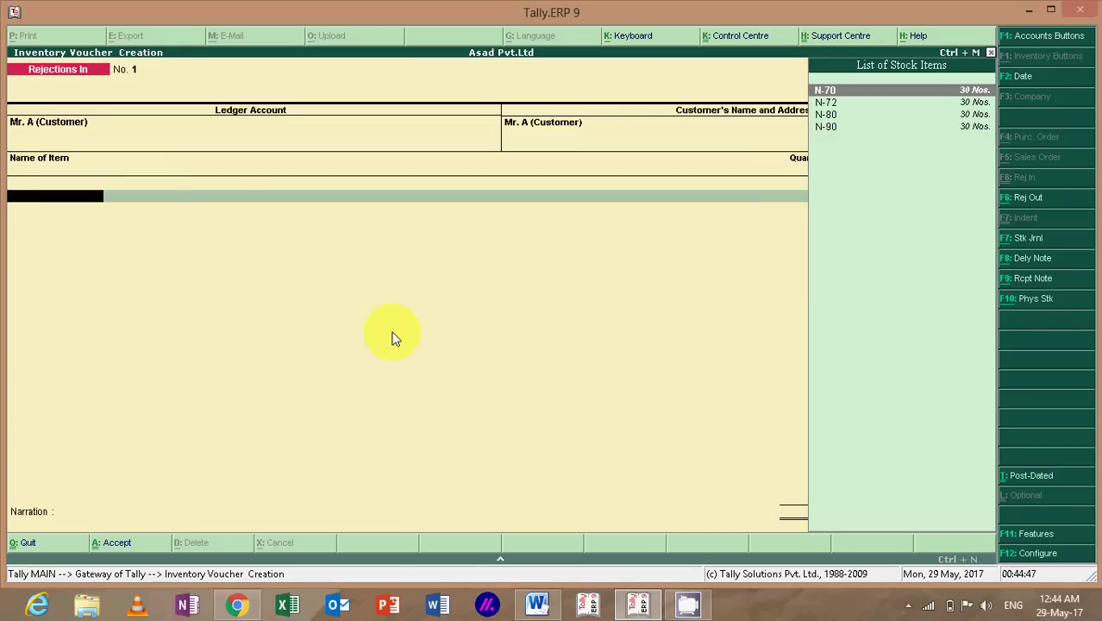
Step: Add stock item N-70 to the Rejections In voucher and assign it the new tracking number RJIN1 given in the Word list
{"action": "key", "text": "Return"}
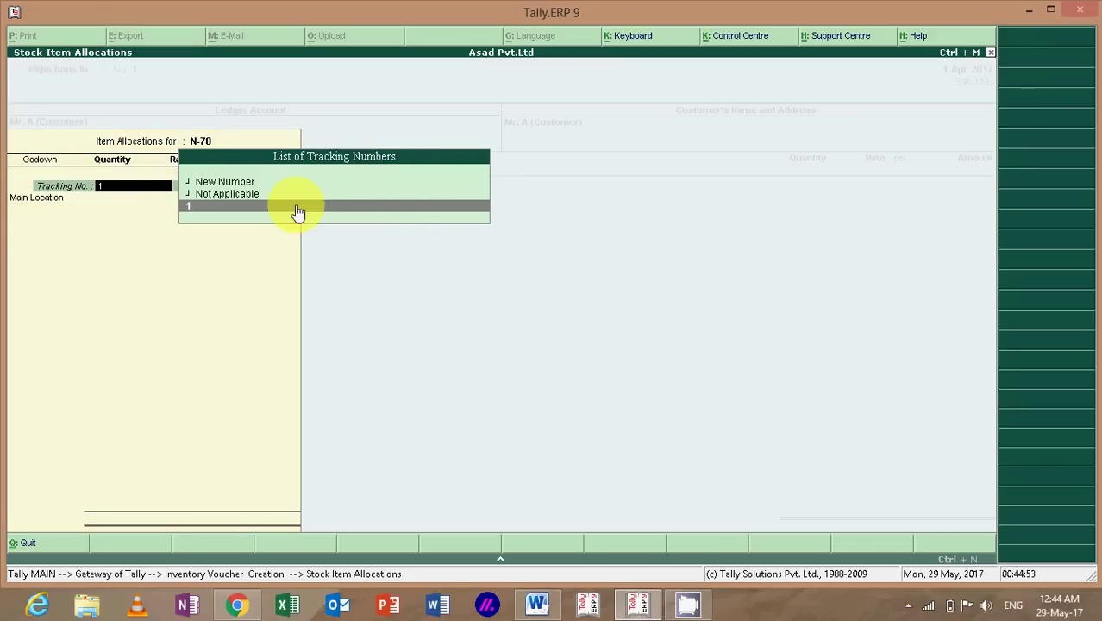
{"action": "left_click", "coordinate": [207, 184]}
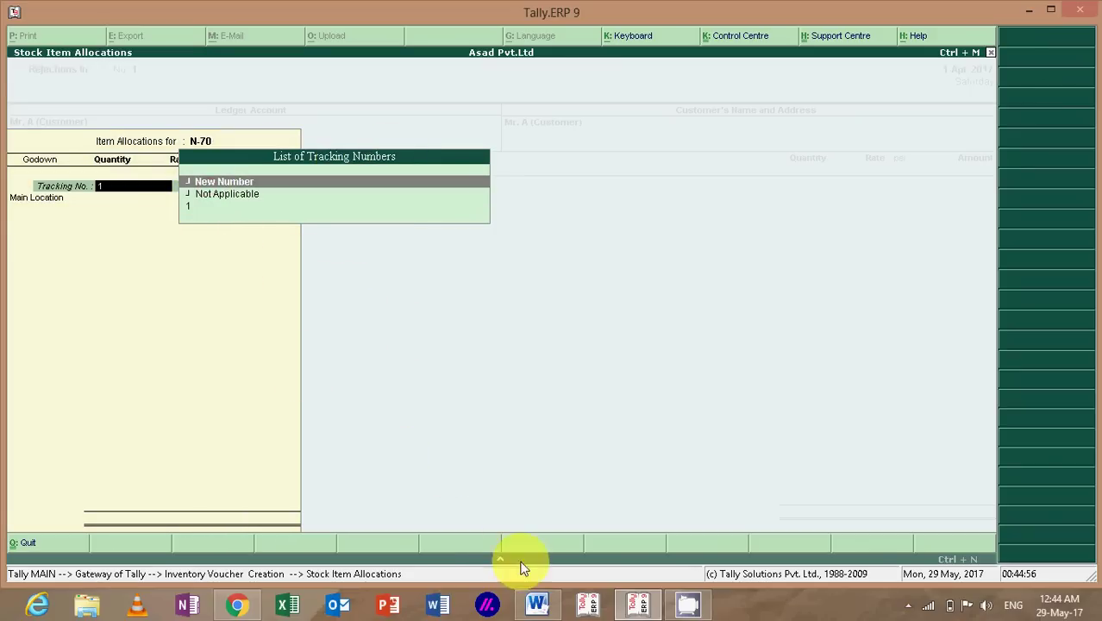
{"action": "left_click", "coordinate": [539, 603]}
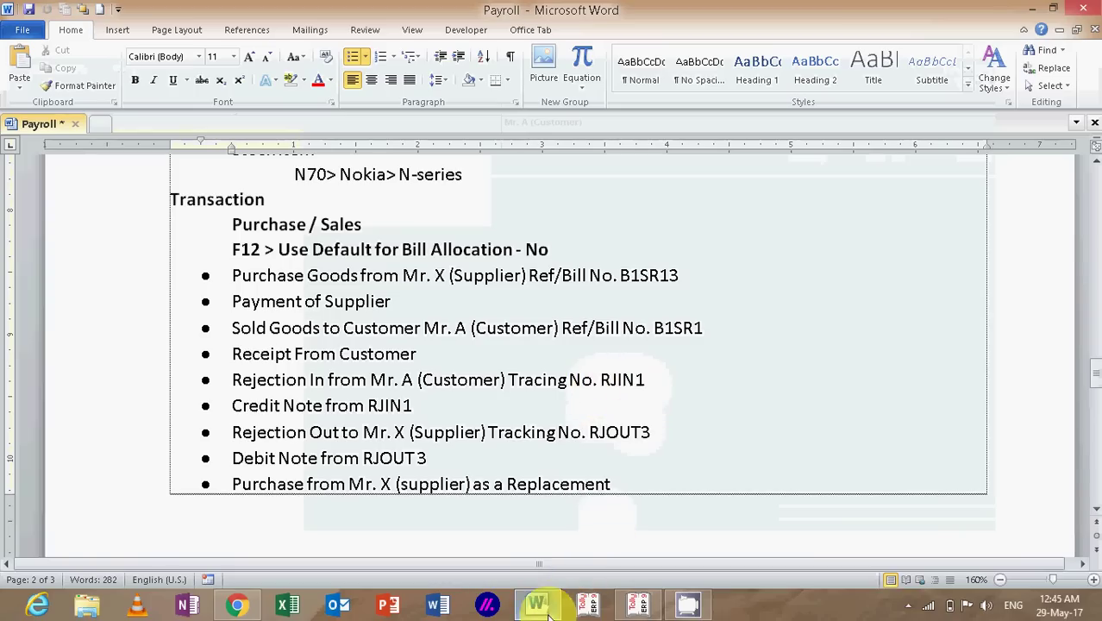
{"action": "left_click", "coordinate": [637, 603]}
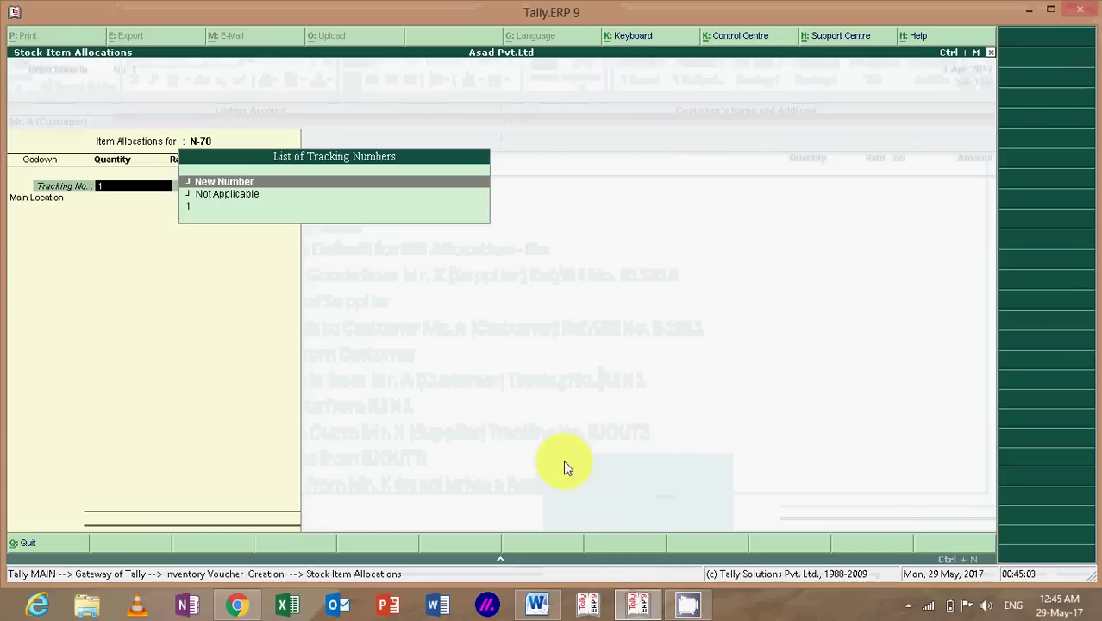
{"action": "key", "text": "Return"}
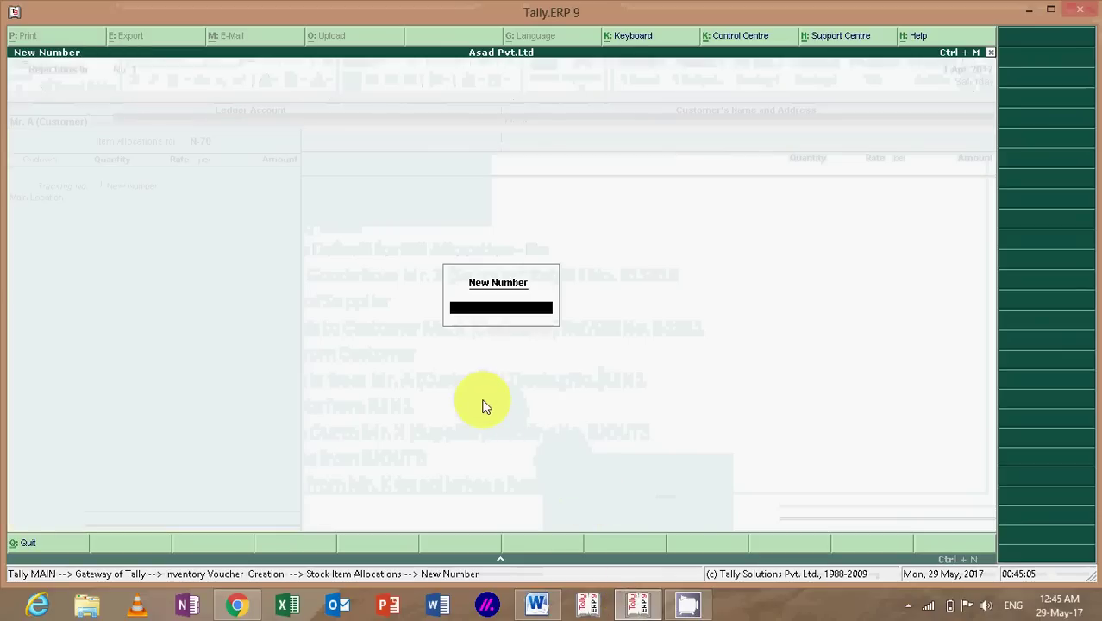
{"action": "type", "text": "RJIN1"}
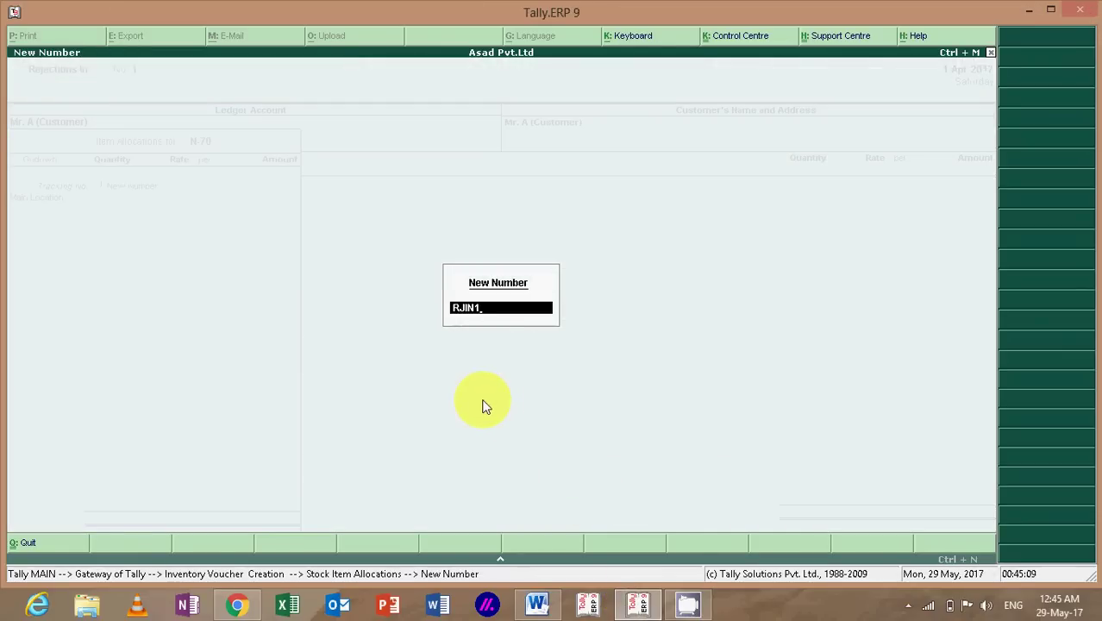
{"action": "key", "text": "Return"}
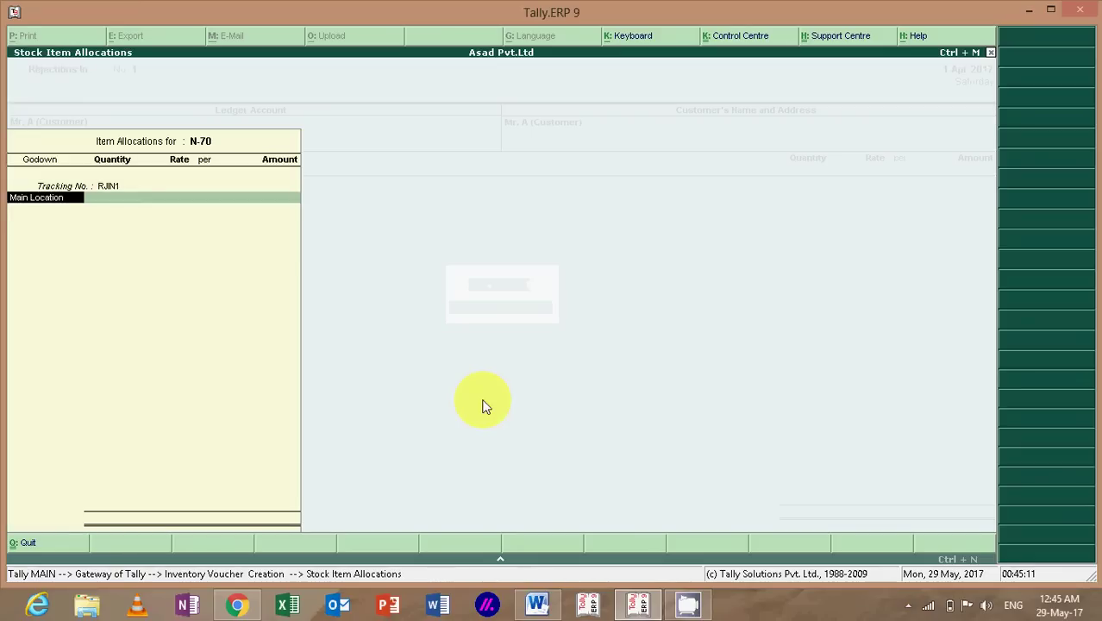
Step: Allocate 5 Nos. of N-70 to Main Location at the rate of 3,500.00 per Nos
{"action": "key", "text": "Return"}
{"action": "type", "text": "5"}
{"action": "key", "text": "Return"}
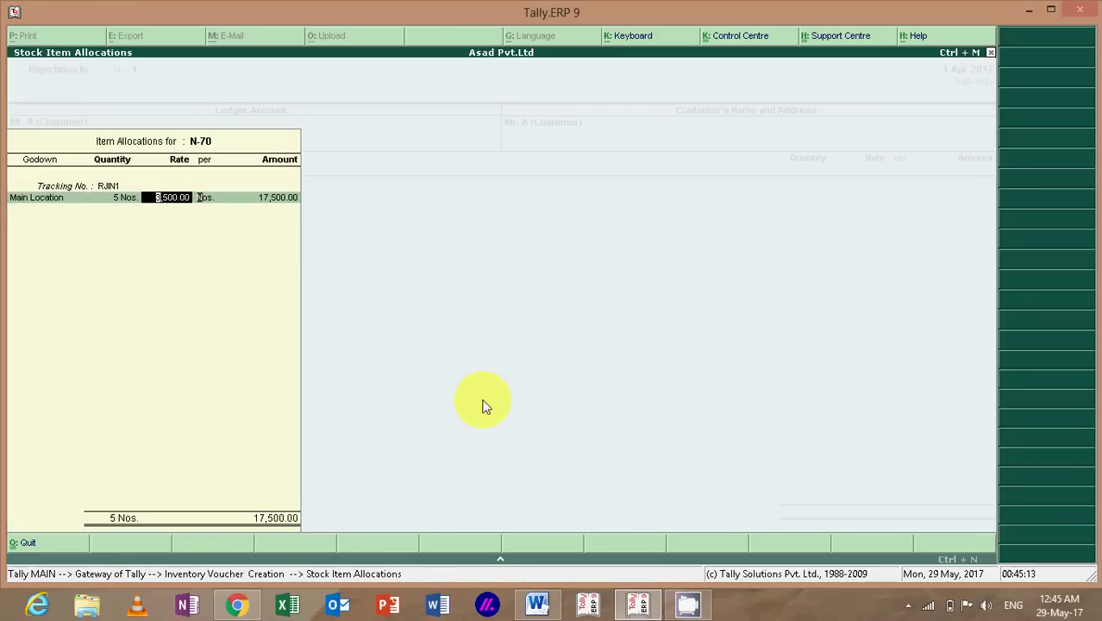
{"action": "key", "text": "Return"}
{"action": "key", "text": "Return"}
{"action": "key", "text": "Return"}
{"action": "key", "text": "Return"}
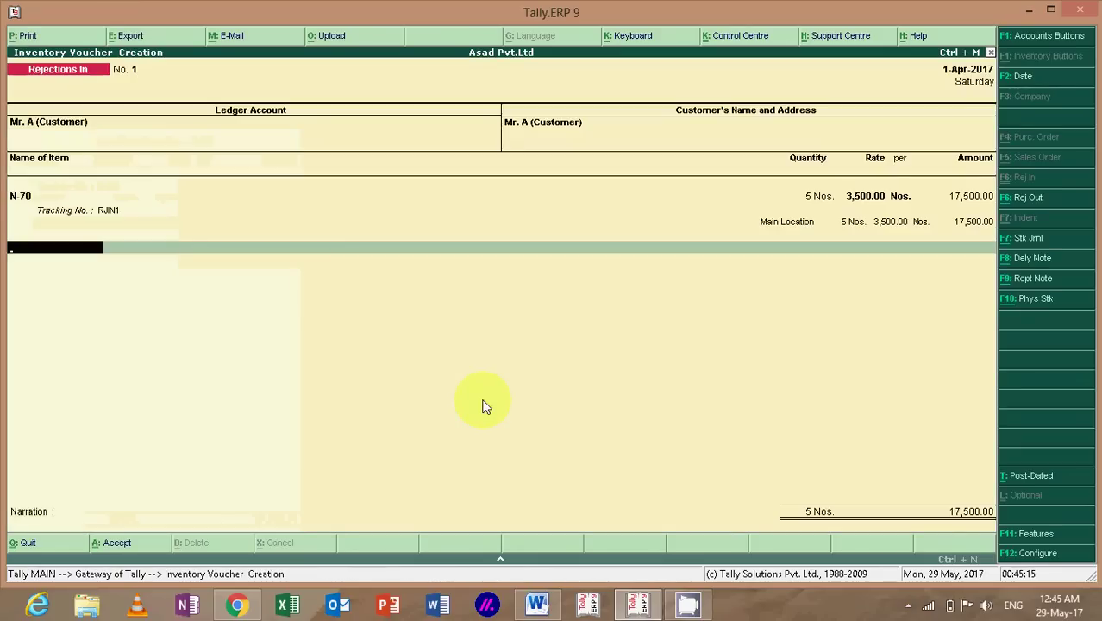
Step: End the item list, leave the narration blank and accept the Rejections In voucher
{"action": "key", "text": "Return"}
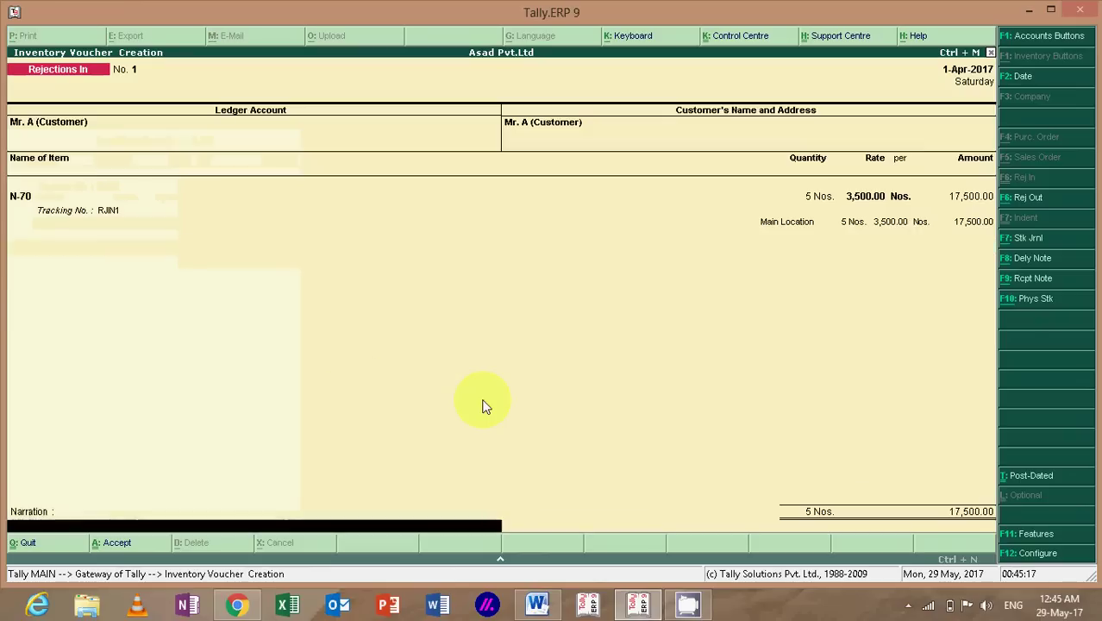
{"action": "key", "text": "Return"}
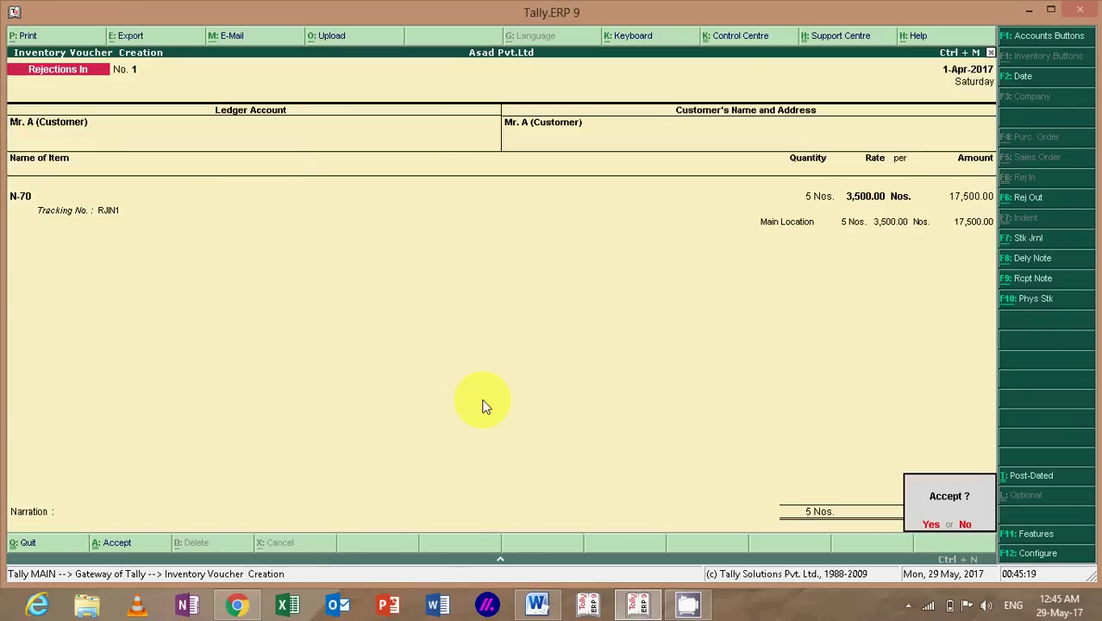
{"action": "key", "text": "Return"}
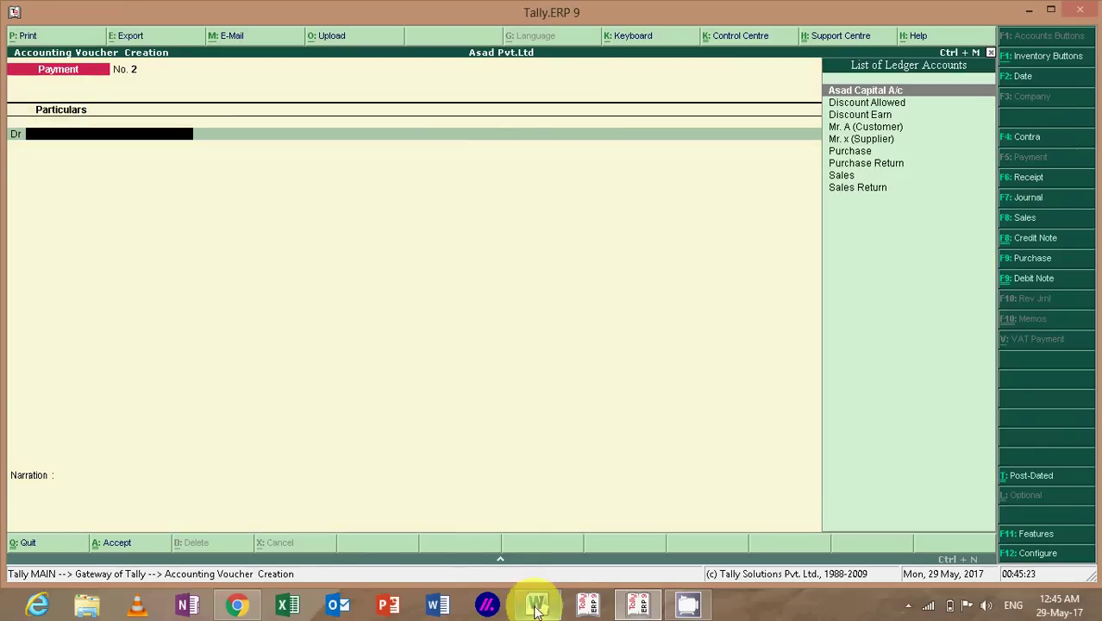
Step: Check the Rejection In and Credit Note from RJIN1 entries in the Word list and return to Tally
{"action": "left_click", "coordinate": [534, 603]}
{"action": "left_click", "coordinate": [133, 379]}
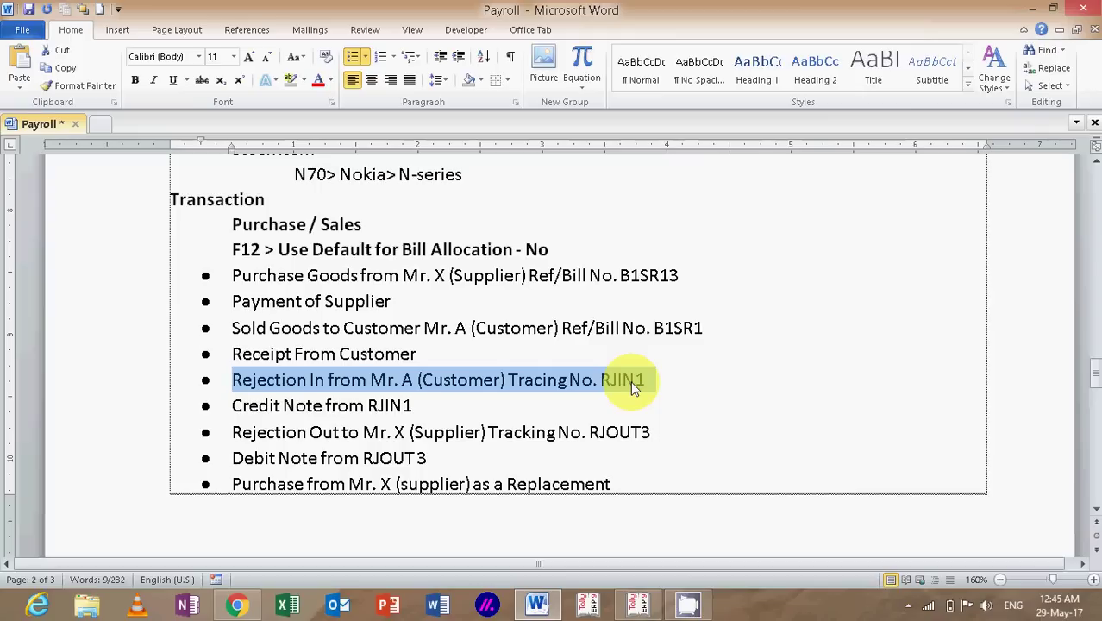
{"action": "left_click", "coordinate": [123, 407]}
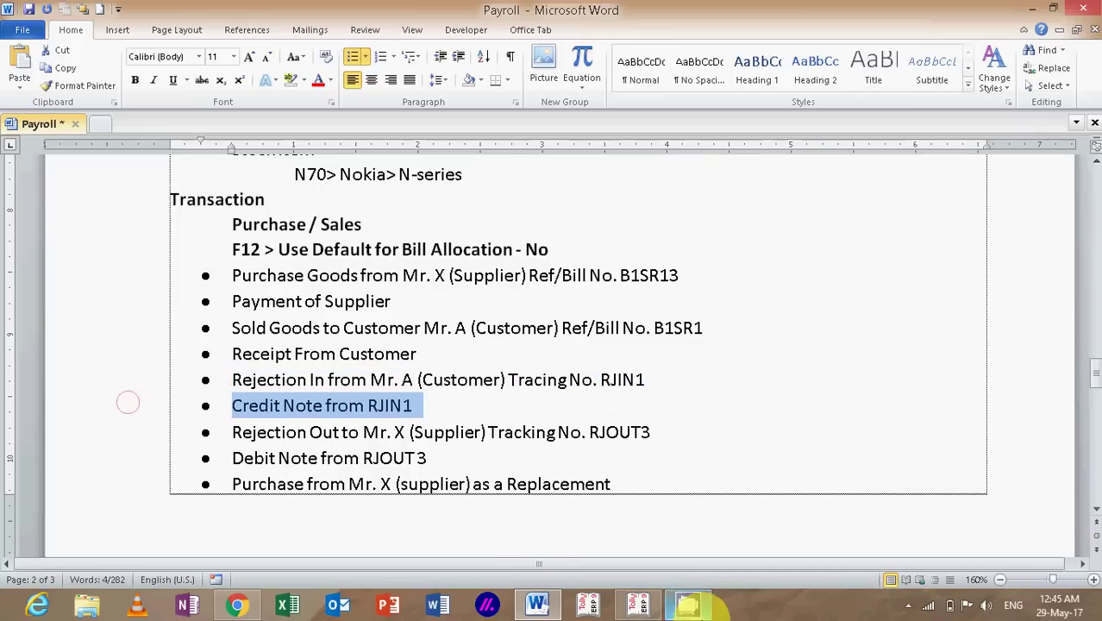
{"action": "left_click", "coordinate": [651, 607]}
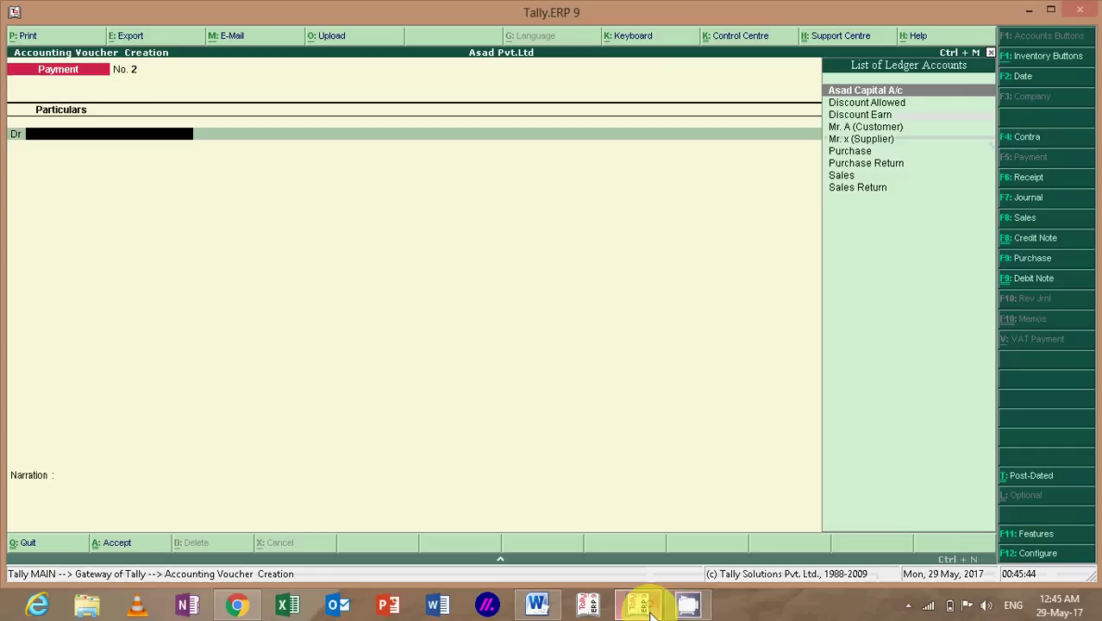
Step: Open a Credit Note voucher in invoice mode and dismiss the Internet Download Manager registration messages
{"action": "left_click", "coordinate": [1038, 242]}
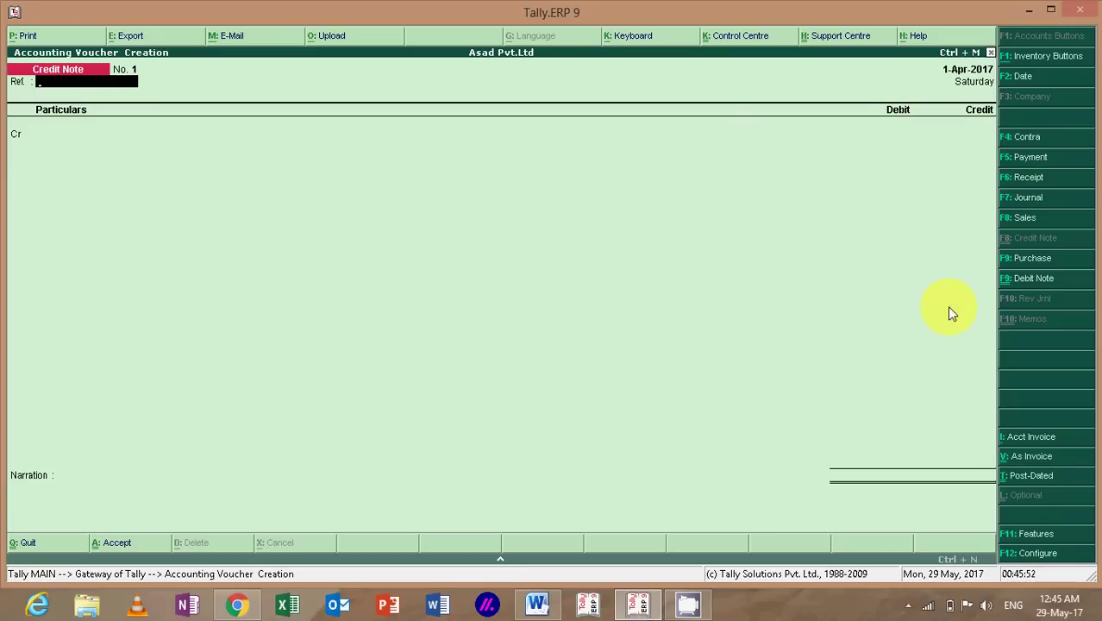
{"action": "left_click", "coordinate": [1045, 456]}
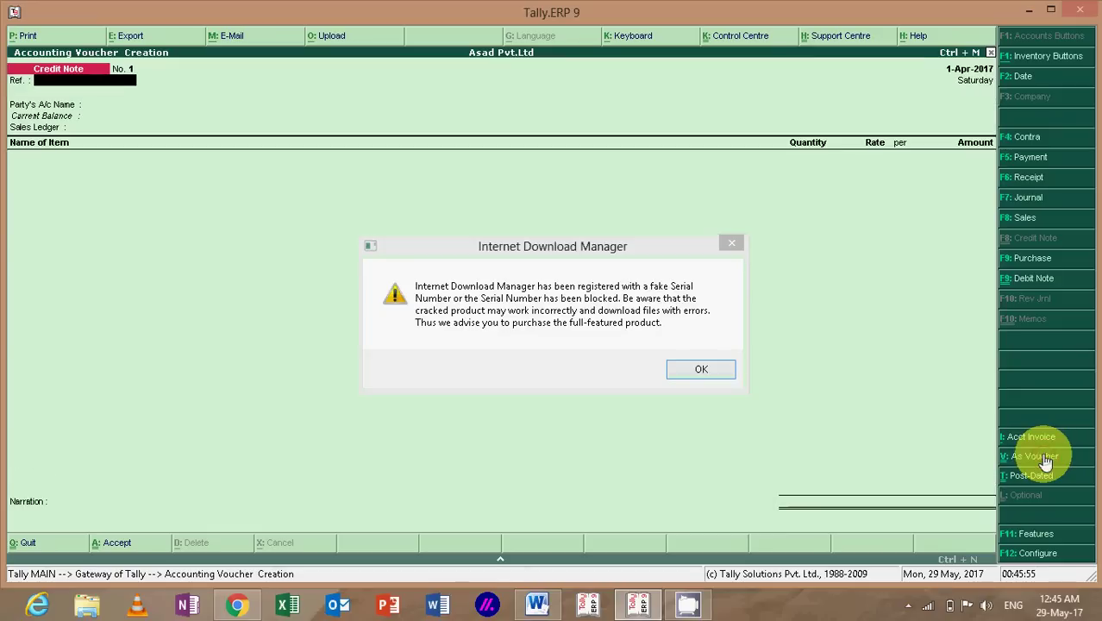
{"action": "left_click", "coordinate": [731, 243]}
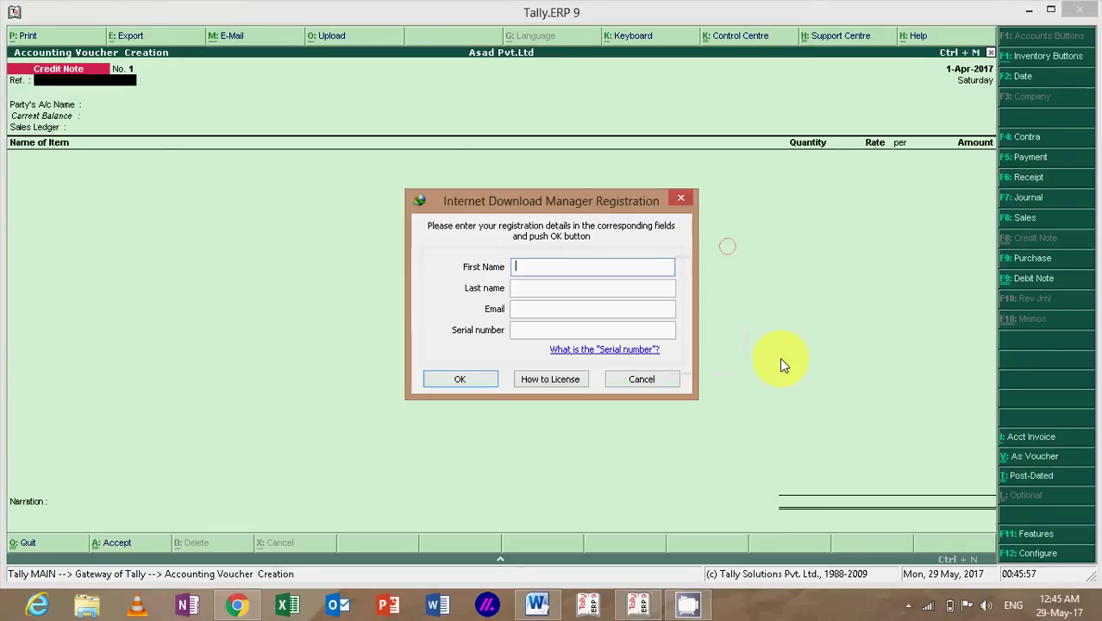
{"action": "left_click", "coordinate": [687, 195]}
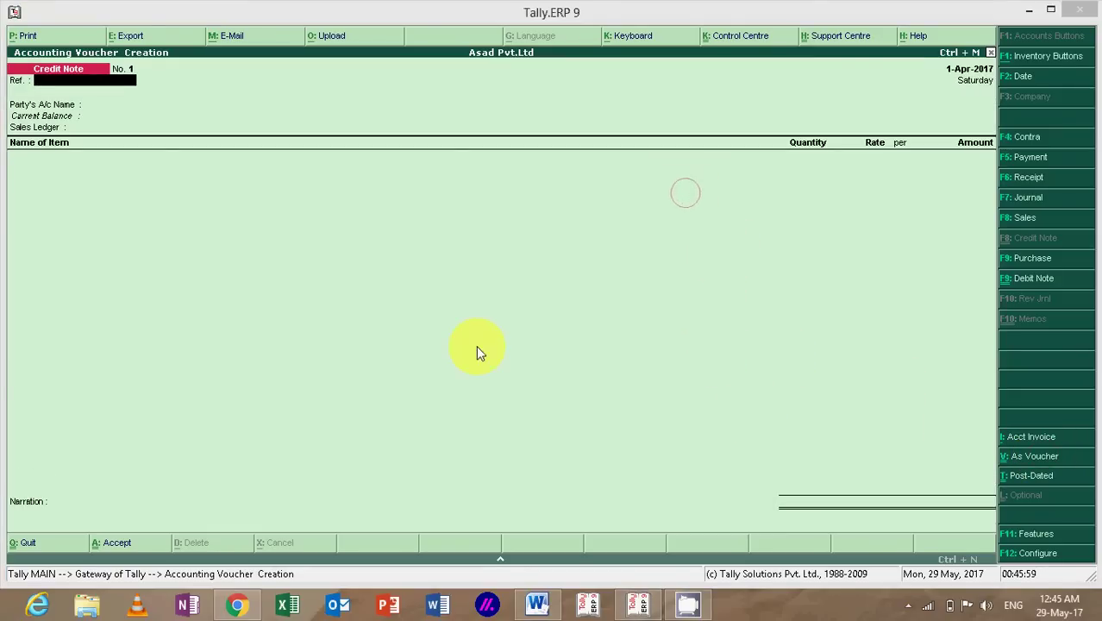
Step: Leave the Credit Note's reference blank and choose the customer's ledger as the party account
{"action": "key", "text": "Return"}
{"action": "key", "text": "Return"}
{"action": "key", "text": "Return"}
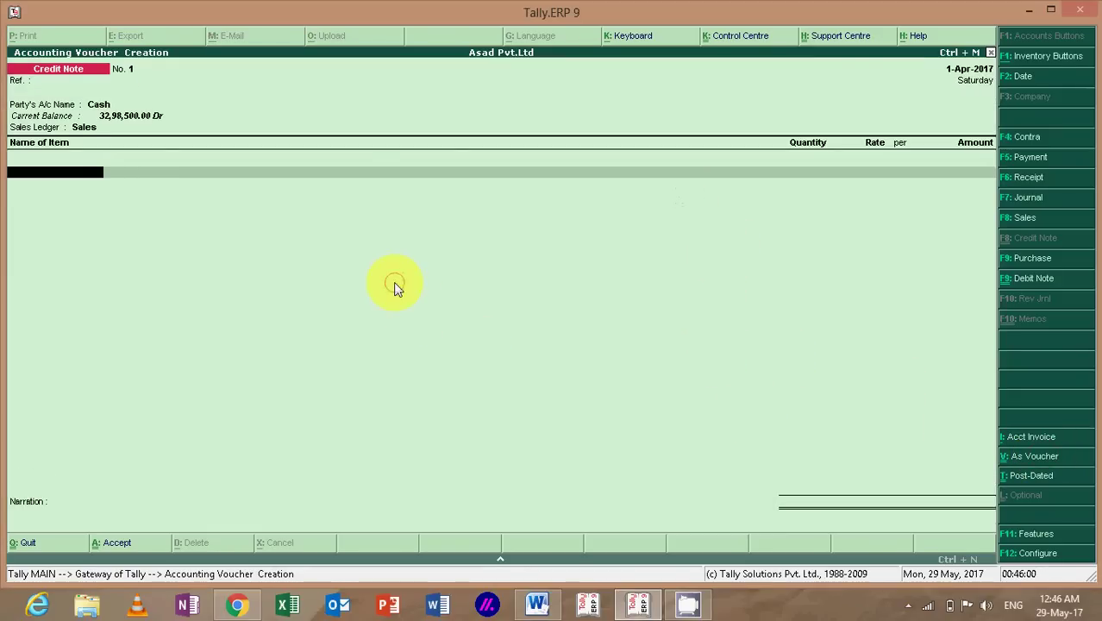
{"action": "left_click", "coordinate": [169, 107]}
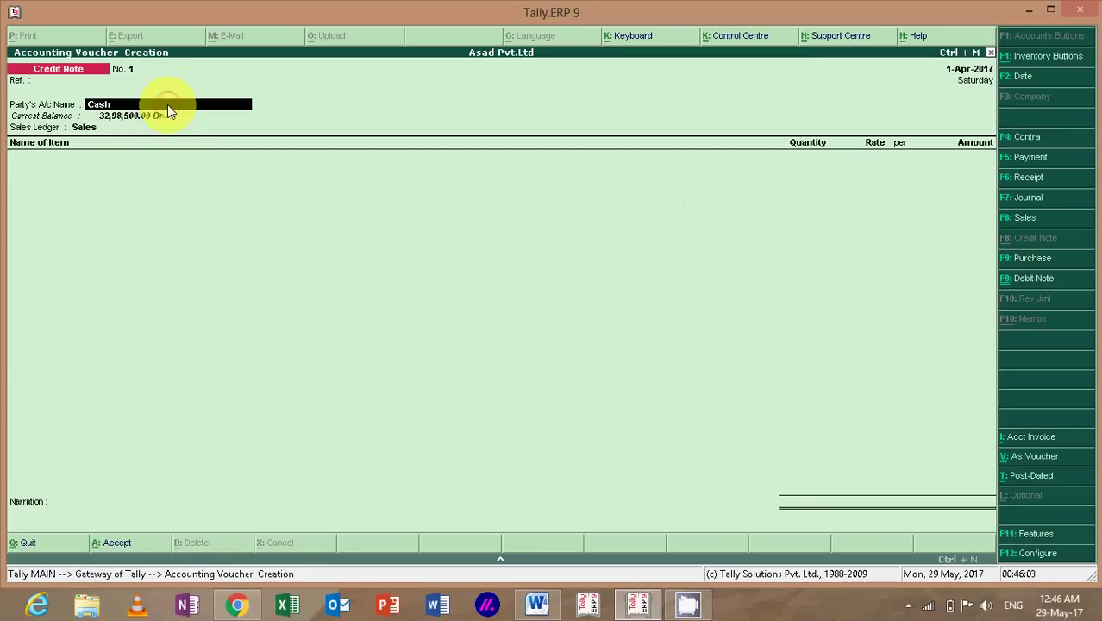
{"action": "left_click", "coordinate": [168, 108]}
{"action": "type", "text": "m"}
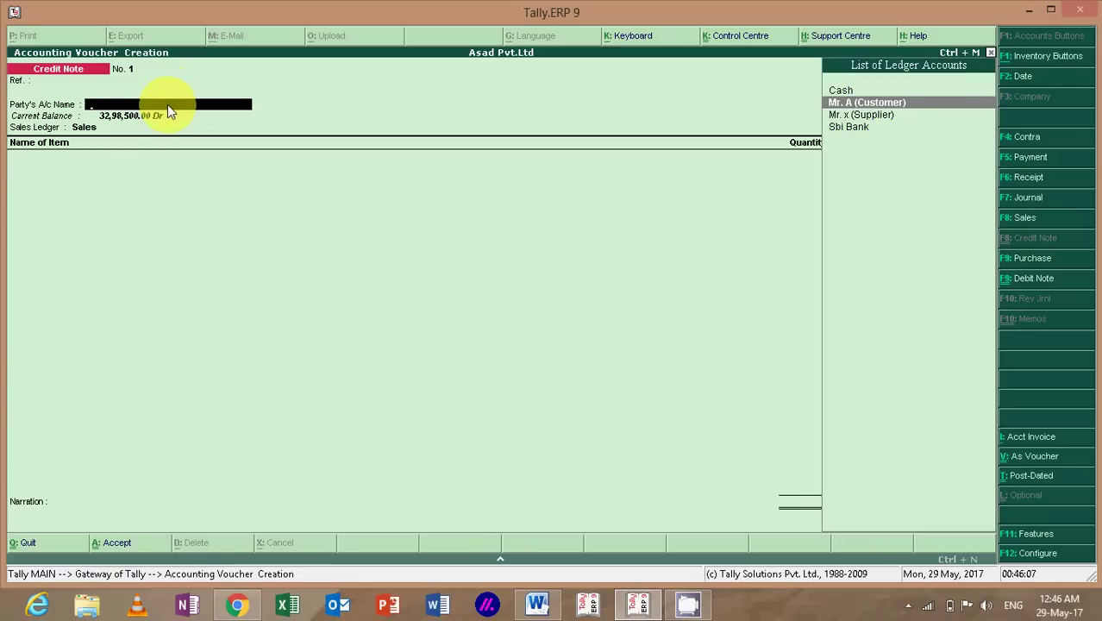
{"action": "key", "text": "Return"}
Step: Choose tracking number RJIN1 in the party details, leaving the order details and the buyer's address blank
{"action": "key", "text": "Down"}
{"action": "key", "text": "Down"}
{"action": "key", "text": "Down"}
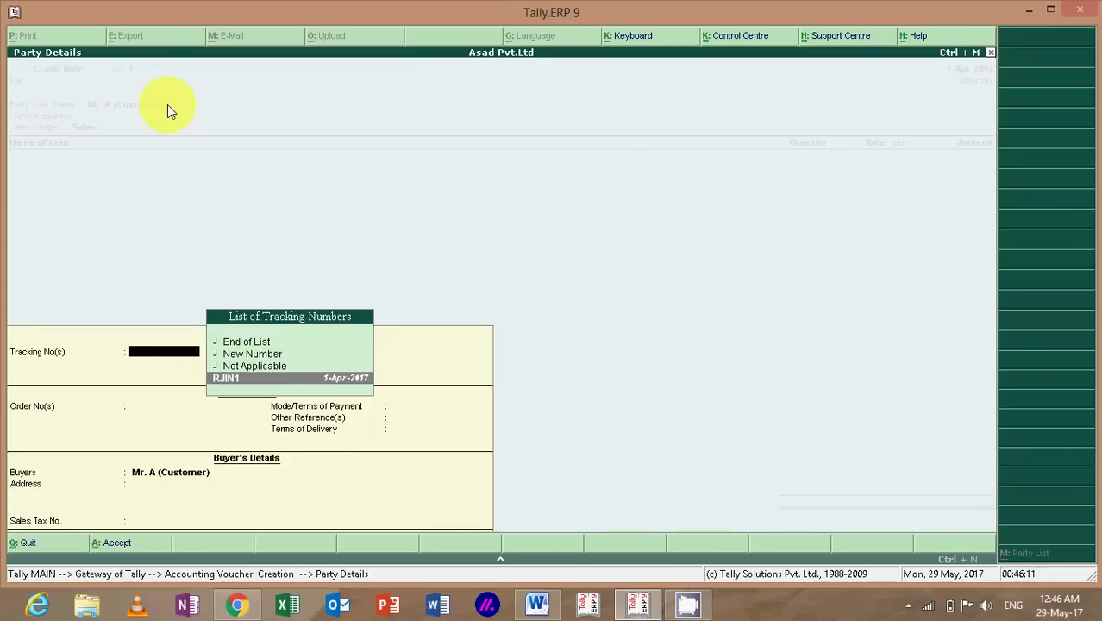
{"action": "key", "text": "Return"}
{"action": "key", "text": "Return"}
{"action": "key", "text": "Return"}
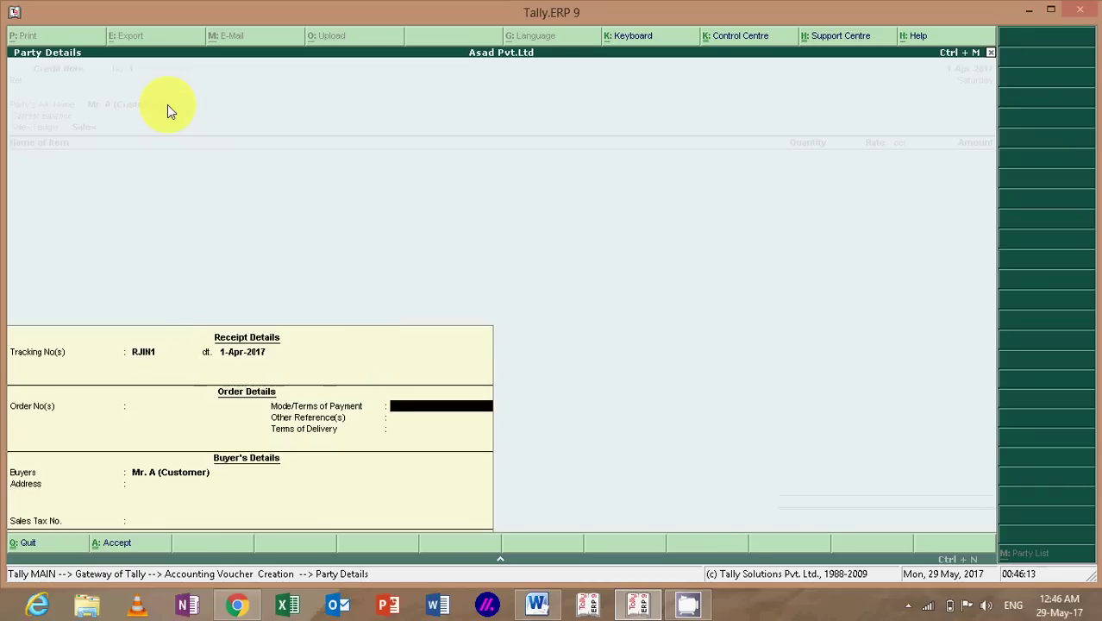
{"action": "key", "text": "Return"}
{"action": "key", "text": "Return"}
{"action": "key", "text": "Return"}
{"action": "key", "text": "Return"}
{"action": "key", "text": "Return"}
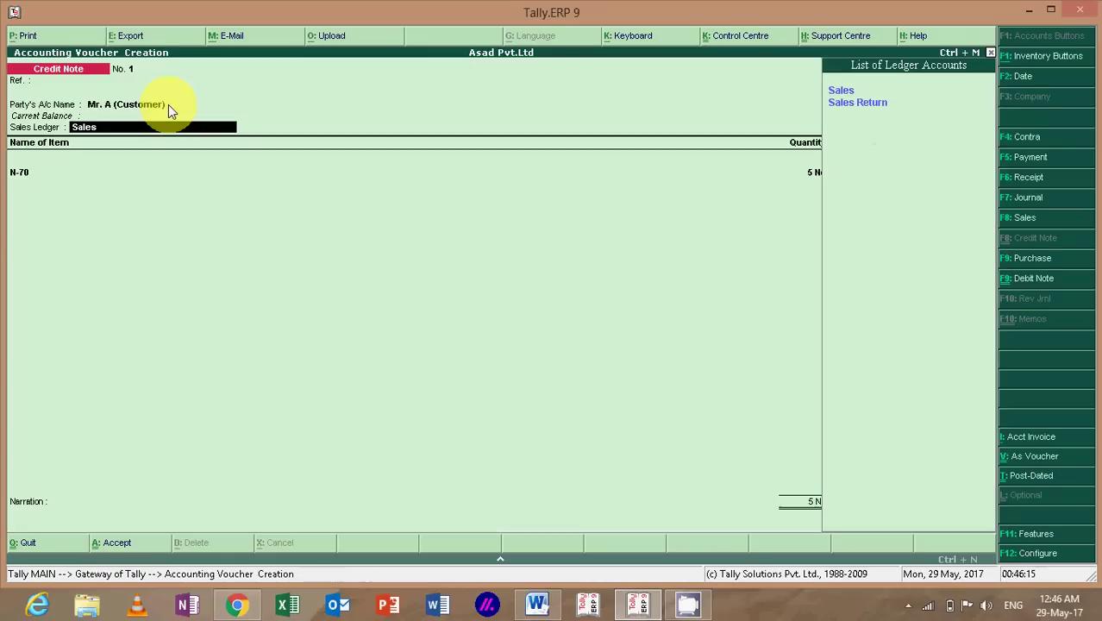
Step: Set the Credit Note's sales ledger to Sales Return
{"action": "key", "text": "Return"}
{"action": "key", "text": "Down"}
{"action": "key", "text": "Return"}
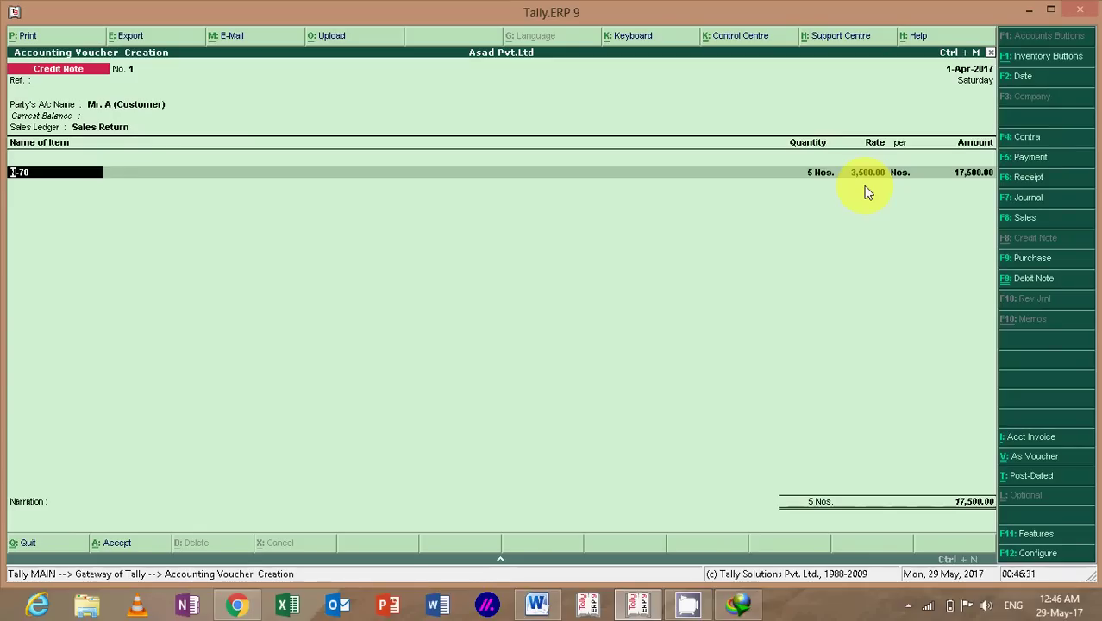
Step: Accept the N-70 allocation under RJIN1 of 5 Nos. at 3,500.00 in Main Location
{"action": "key", "text": "Return"}
{"action": "key", "text": "Return"}
{"action": "key", "text": "Return"}
{"action": "key", "text": "Return"}
{"action": "key", "text": "Return"}
{"action": "key", "text": "Return"}
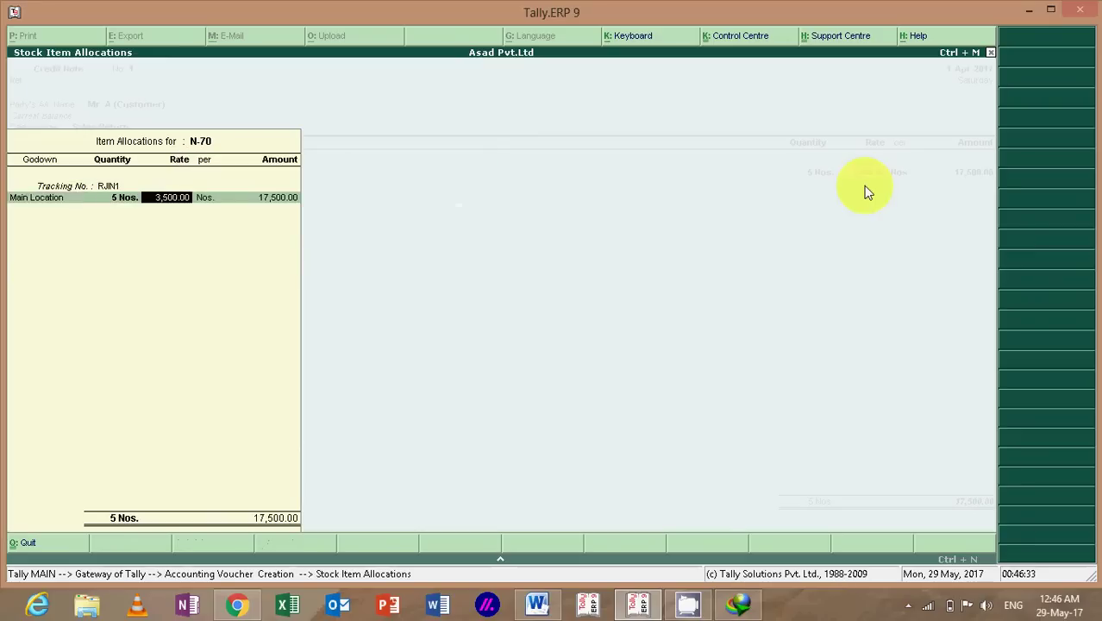
{"action": "key", "text": "Return"}
{"action": "key", "text": "Return"}
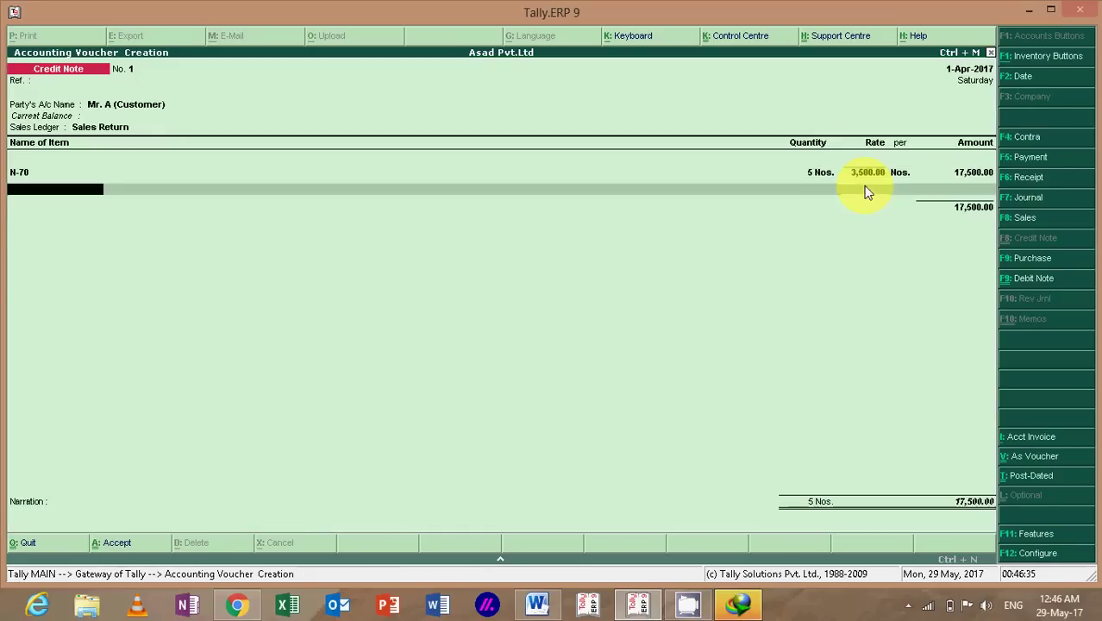
Step: Allocate the customer's full 17,500.00 Cr as On Account and accept the Credit Note with a blank narration
{"action": "key", "text": "Return"}
{"action": "key", "text": "Return"}
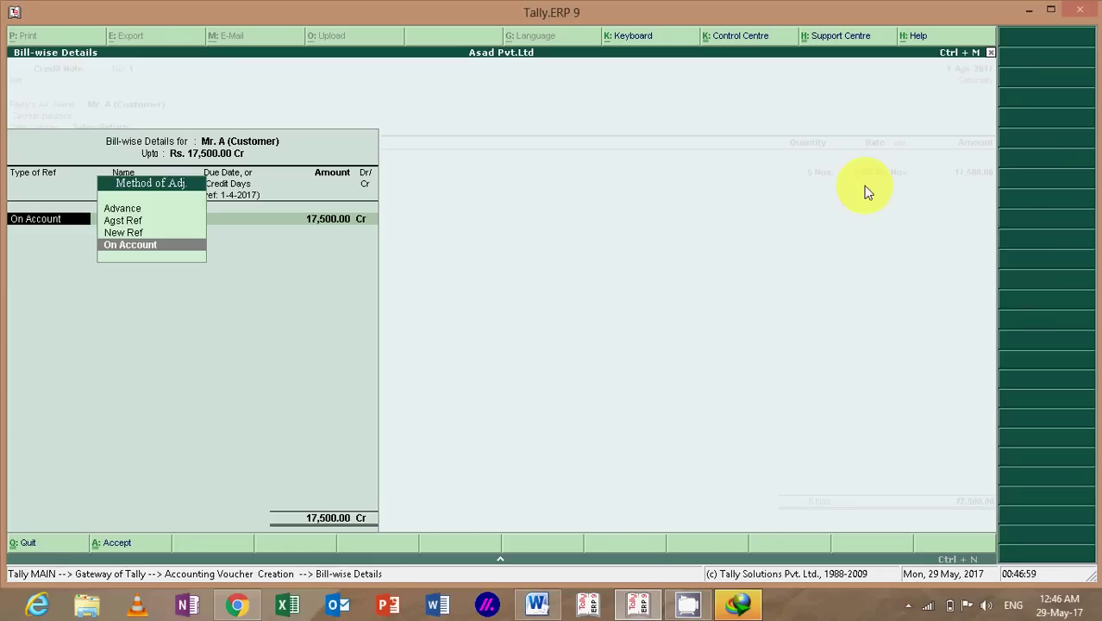
{"action": "key", "text": "Return"}
{"action": "key", "text": "Return"}
{"action": "key", "text": "Return"}
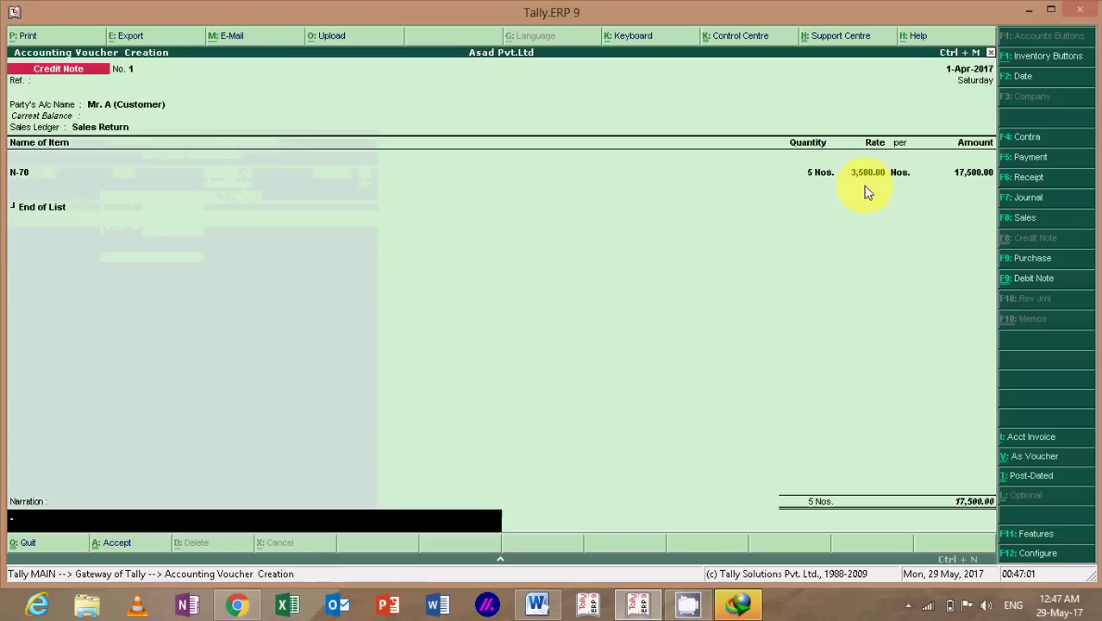
{"action": "key", "text": "Return"}
{"action": "key", "text": "Return"}
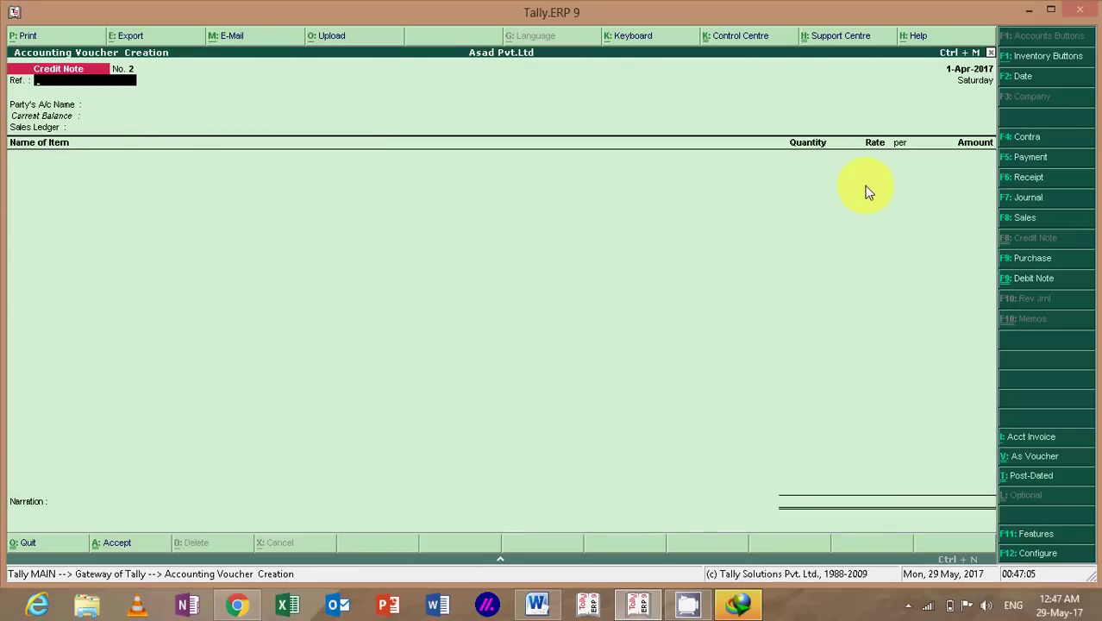
Step: Check the Credit Note entry and the Rejection Out entry with tracking number RJOUT3 in the Word list
{"action": "left_click", "coordinate": [540, 601]}
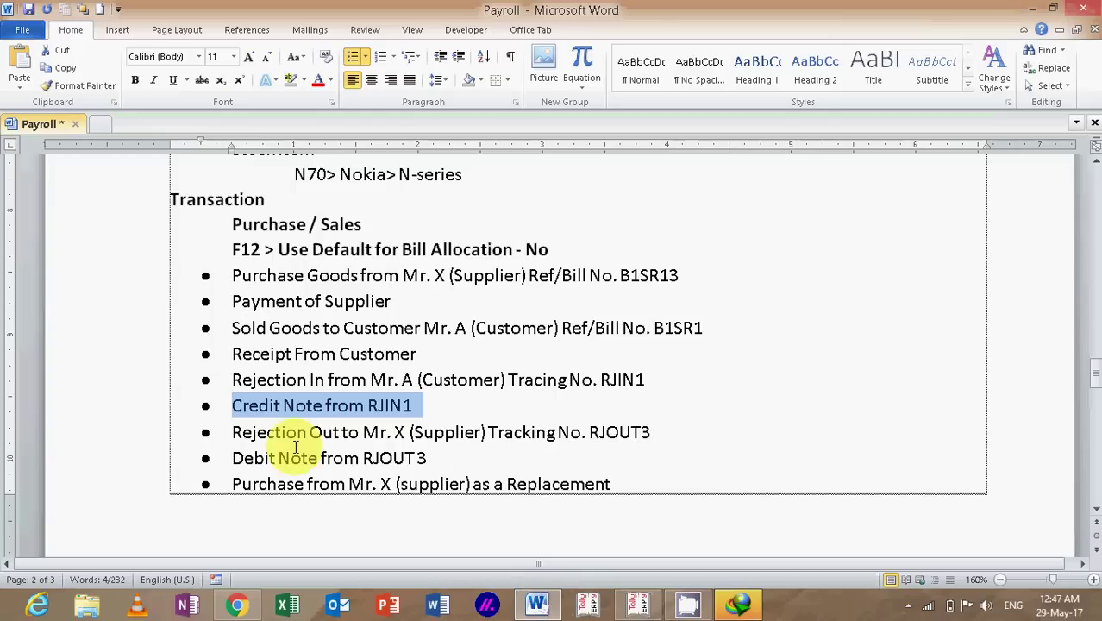
{"action": "left_click", "coordinate": [236, 433]}
{"action": "left_click_drag", "start_coordinate": [261, 433], "coordinate": [650, 433]}
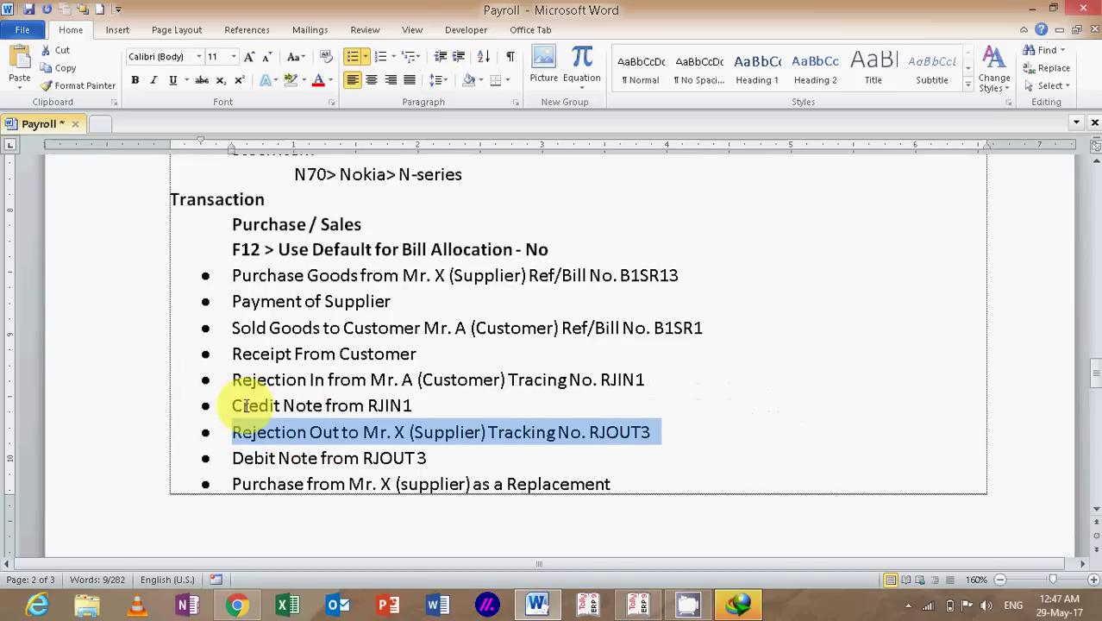
{"action": "left_click_drag", "start_coordinate": [233, 405], "coordinate": [411, 405]}
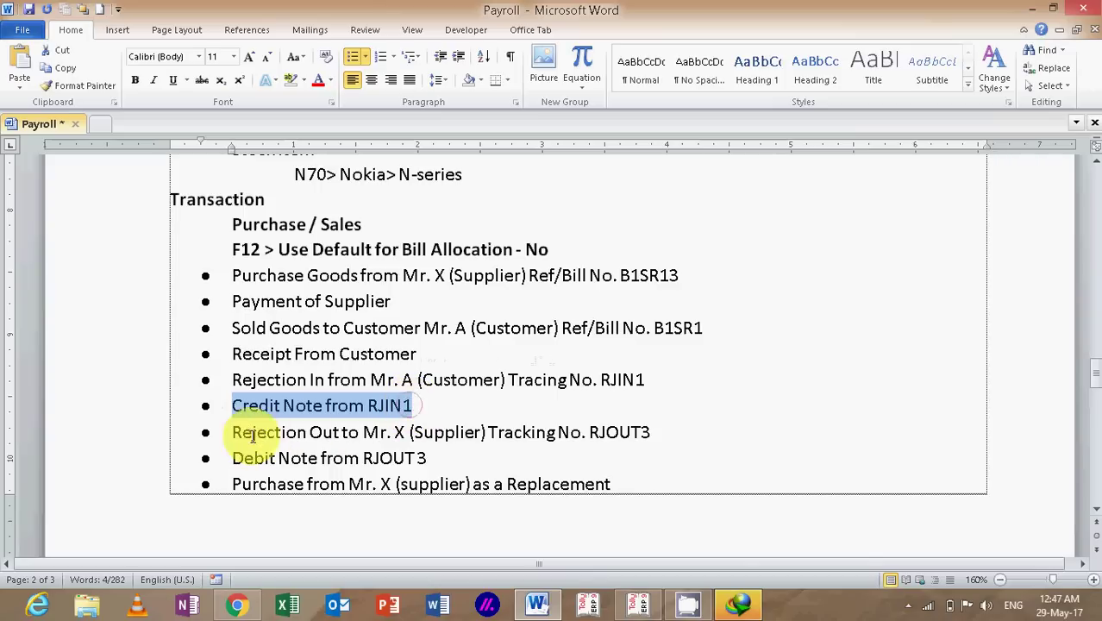
{"action": "left_click_drag", "start_coordinate": [238, 433], "coordinate": [662, 432]}
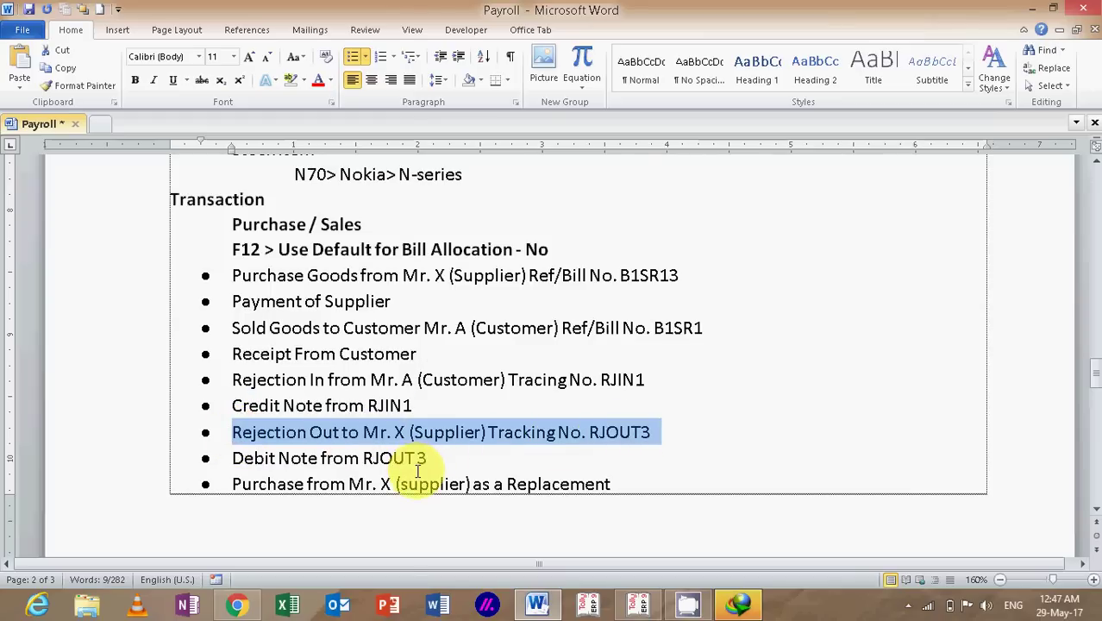
Step: Switch to Tally.ERP 9 and start a Rejections Out voucher for the supplier's ledger account
{"action": "scroll", "coordinate": [418, 468], "scroll_direction": "down", "scroll_amount": 3}
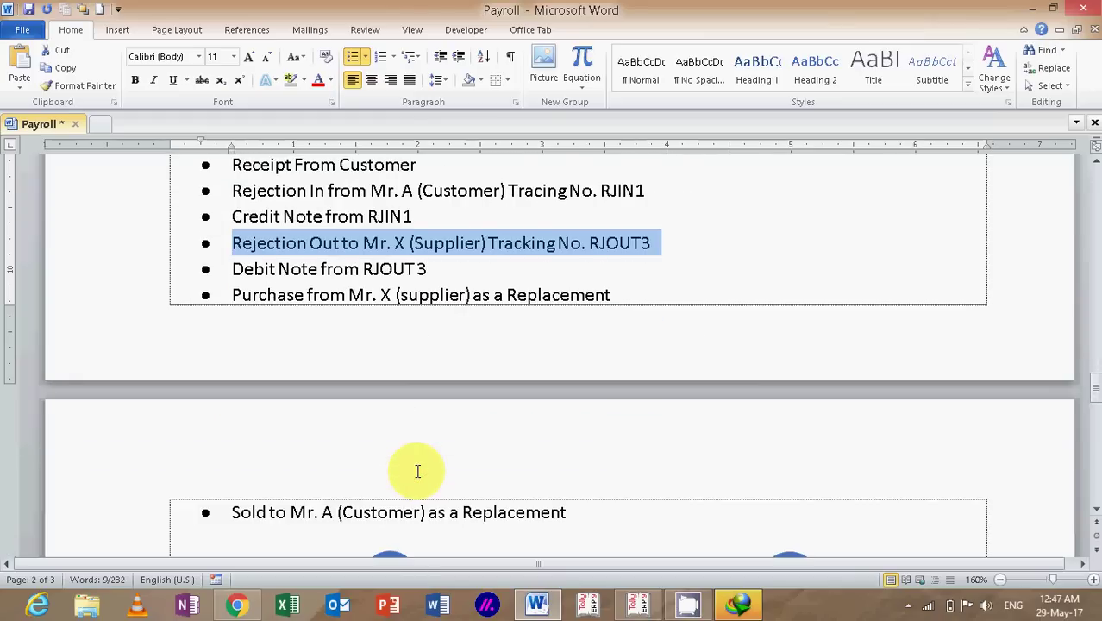
{"action": "scroll", "coordinate": [418, 471], "scroll_direction": "up", "scroll_amount": 1}
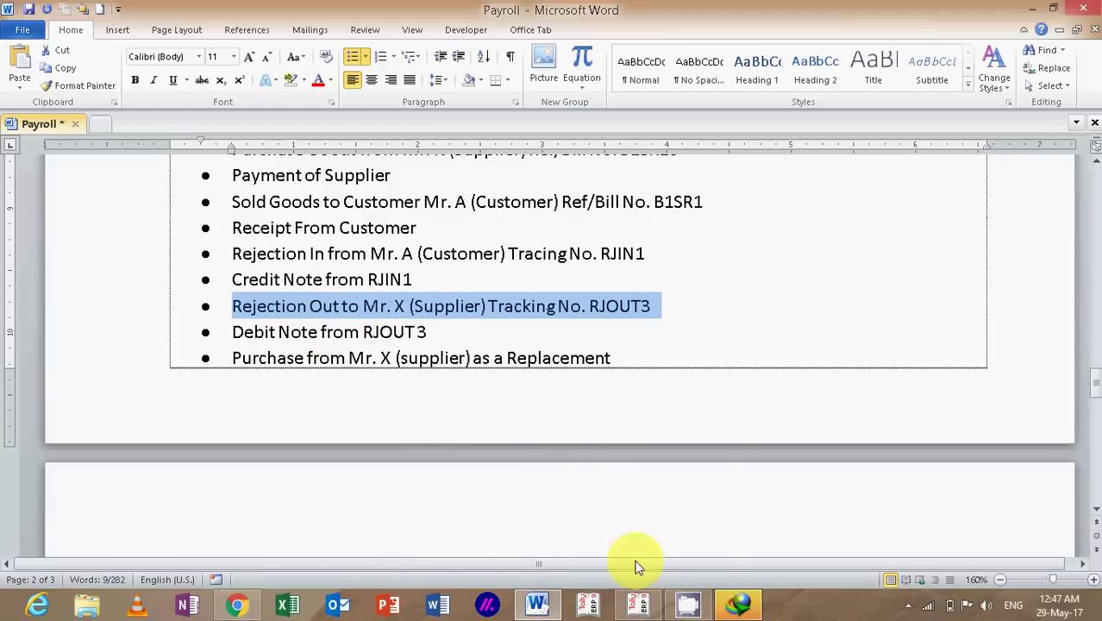
{"action": "left_click", "coordinate": [640, 602]}
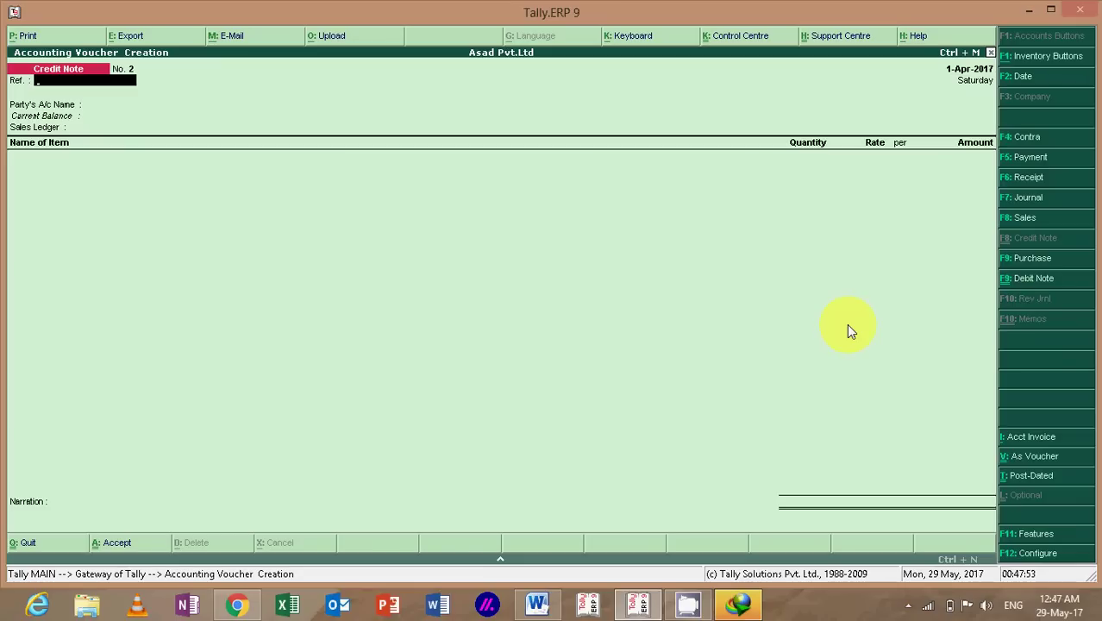
{"action": "key", "text": "alt+F6"}
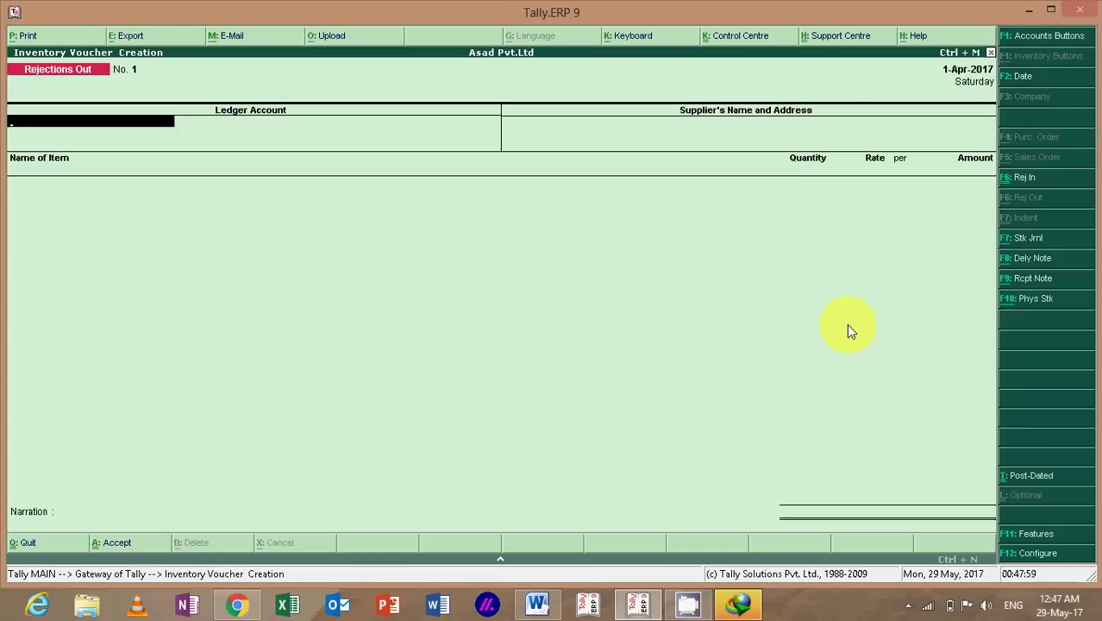
{"action": "key", "text": "Down"}
{"action": "key", "text": "Down"}
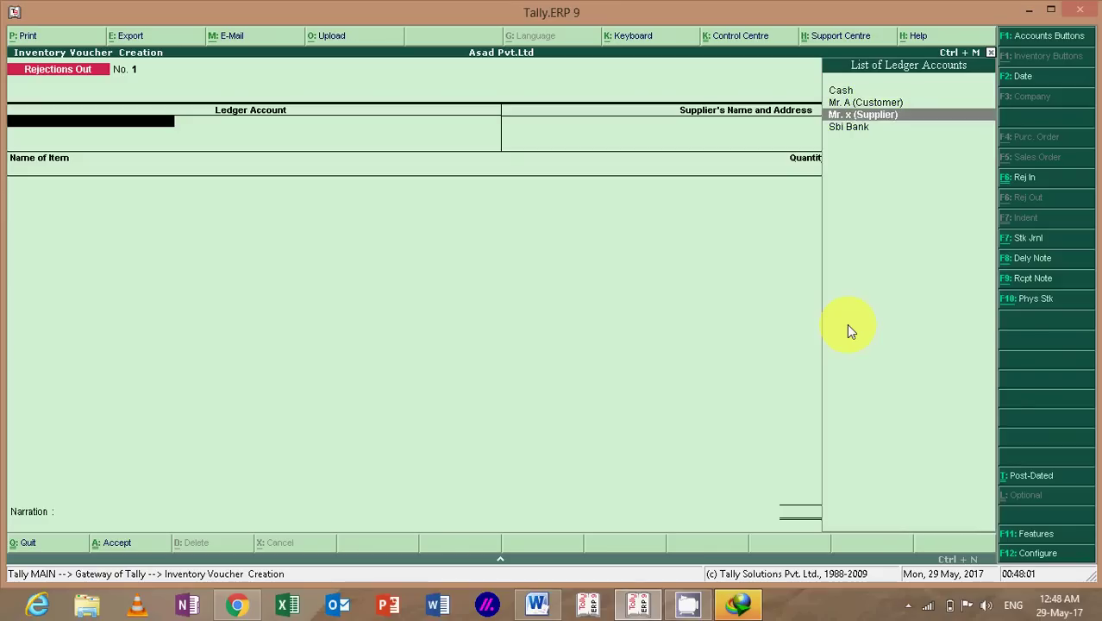
{"action": "key", "text": "Return"}
{"action": "key", "text": "Return"}
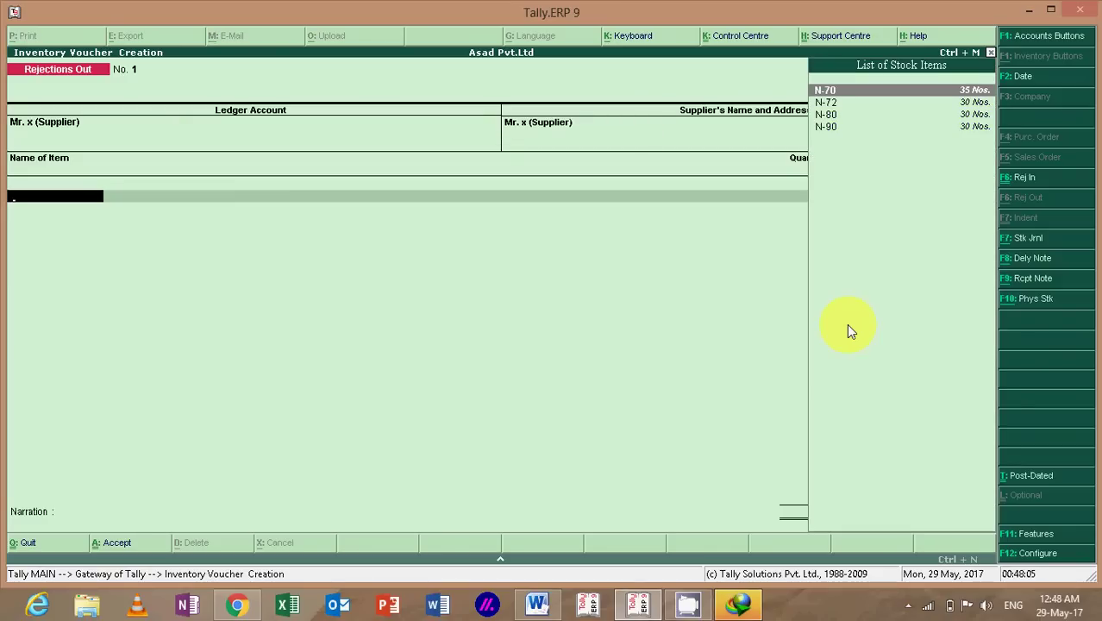
Step: Add stock item N-70 to the Rejections Out voucher under the new tracking number RJOUT3 from the Word list
{"action": "key", "text": "Return"}
{"action": "key", "text": "Up"}
{"action": "key", "text": "Up"}
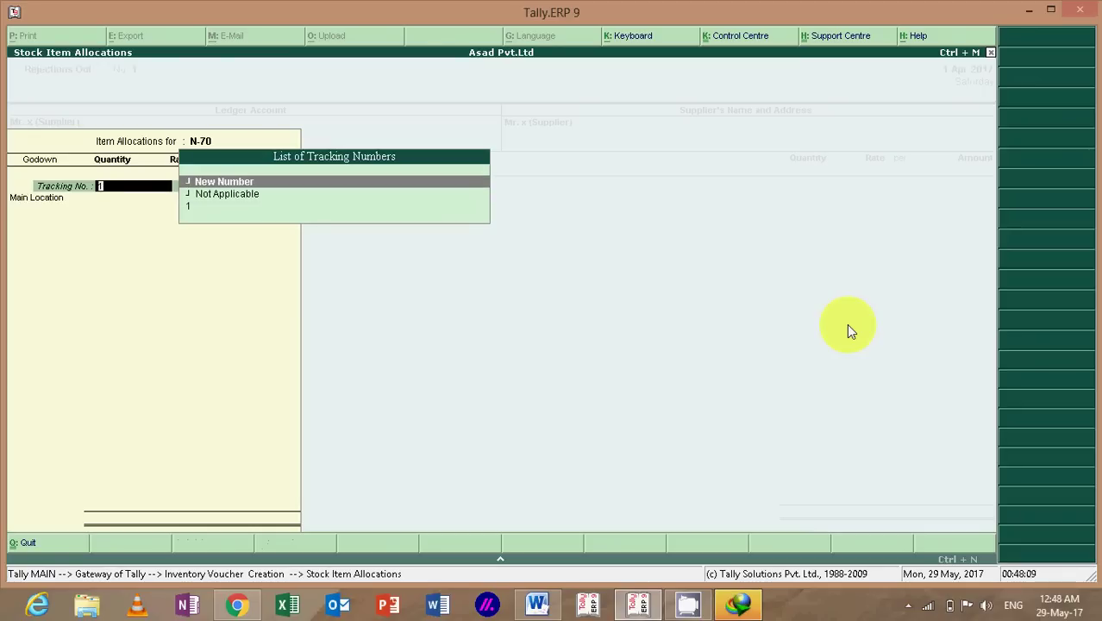
{"action": "key", "text": "Return"}
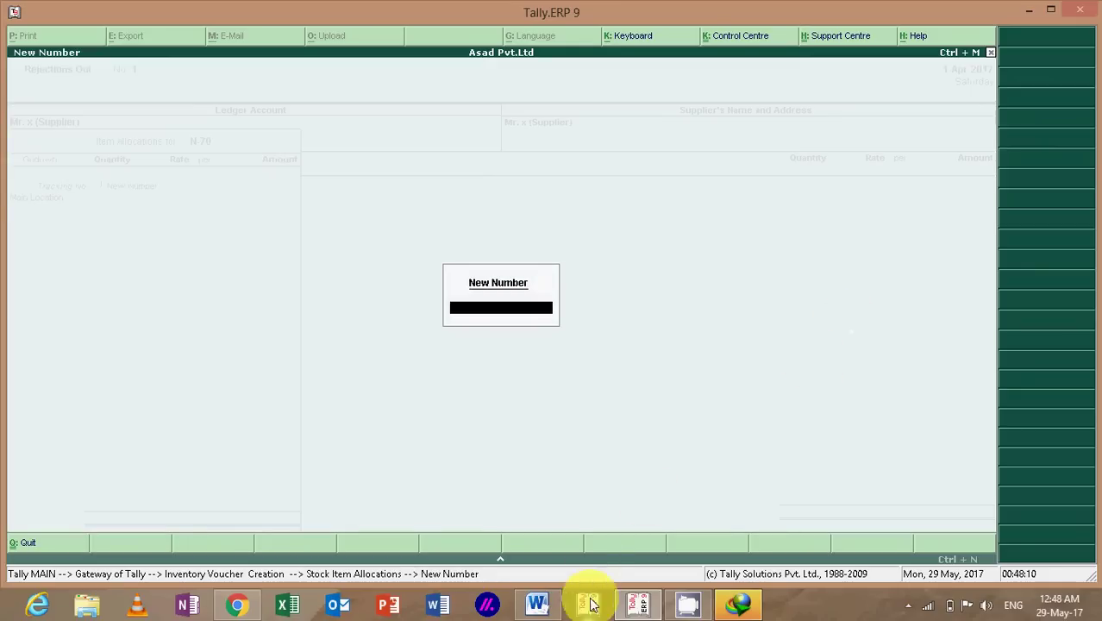
{"action": "left_click", "coordinate": [548, 606]}
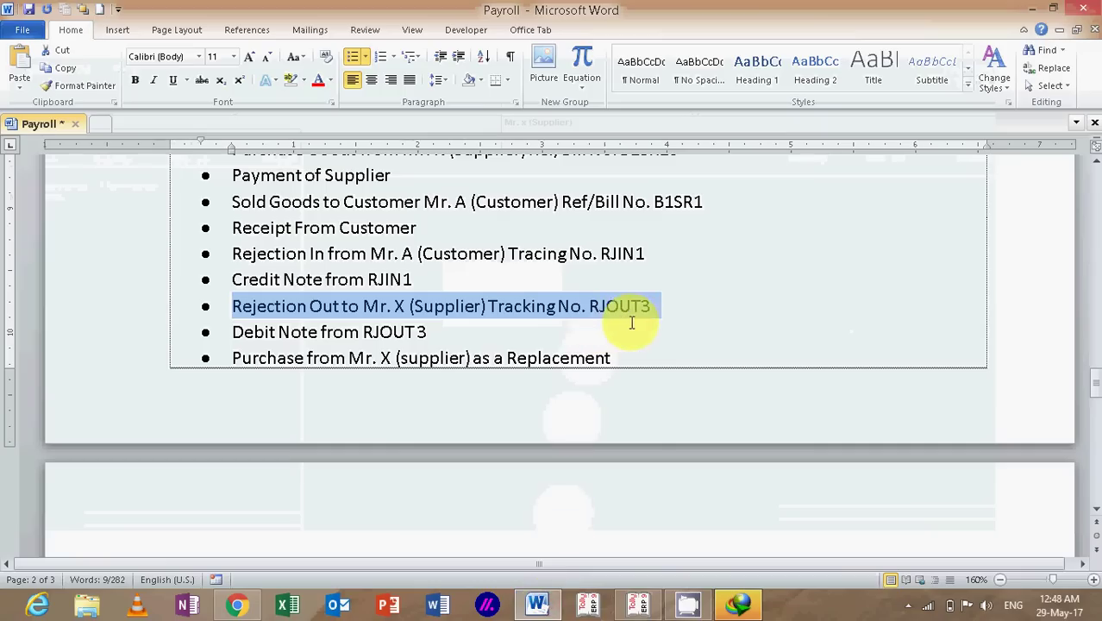
{"action": "left_click", "coordinate": [638, 605]}
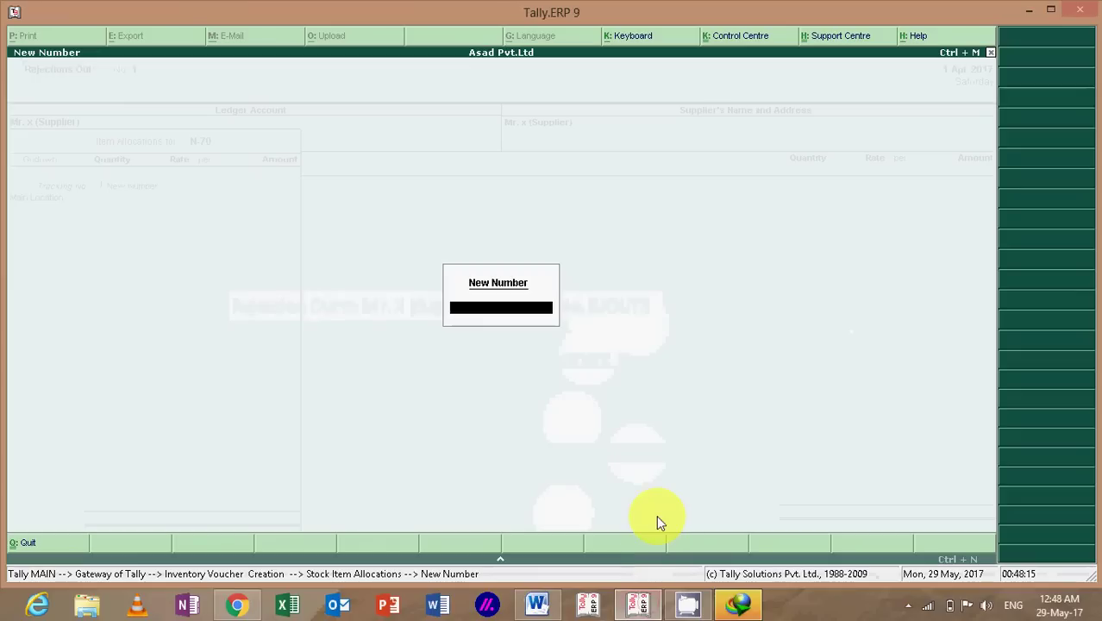
{"action": "type", "text": "RJOUT3"}
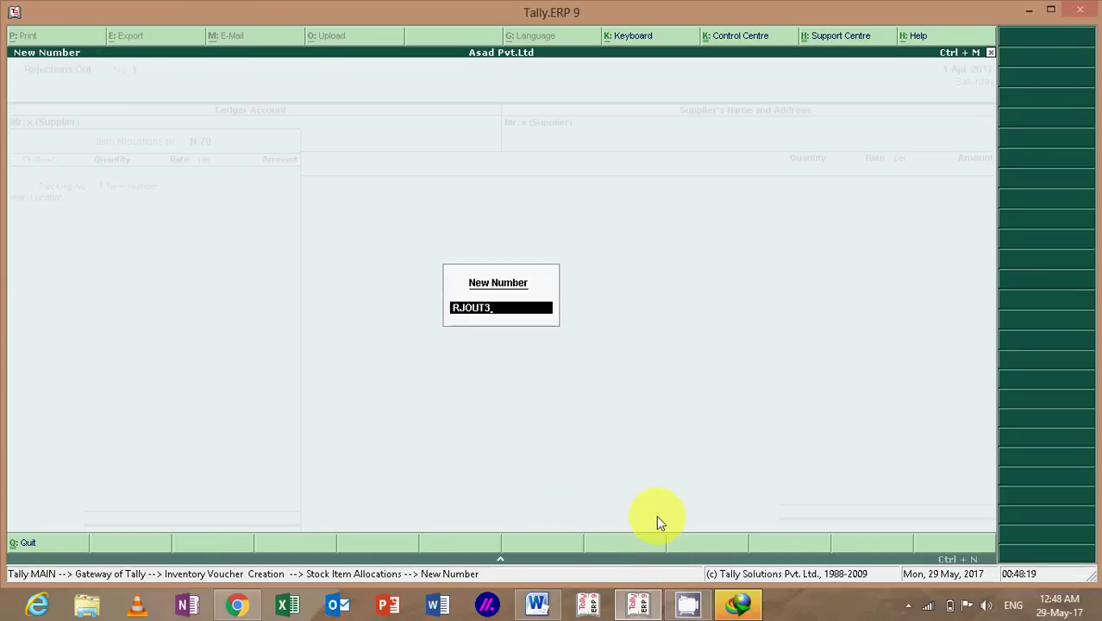
{"action": "key", "text": "Return"}
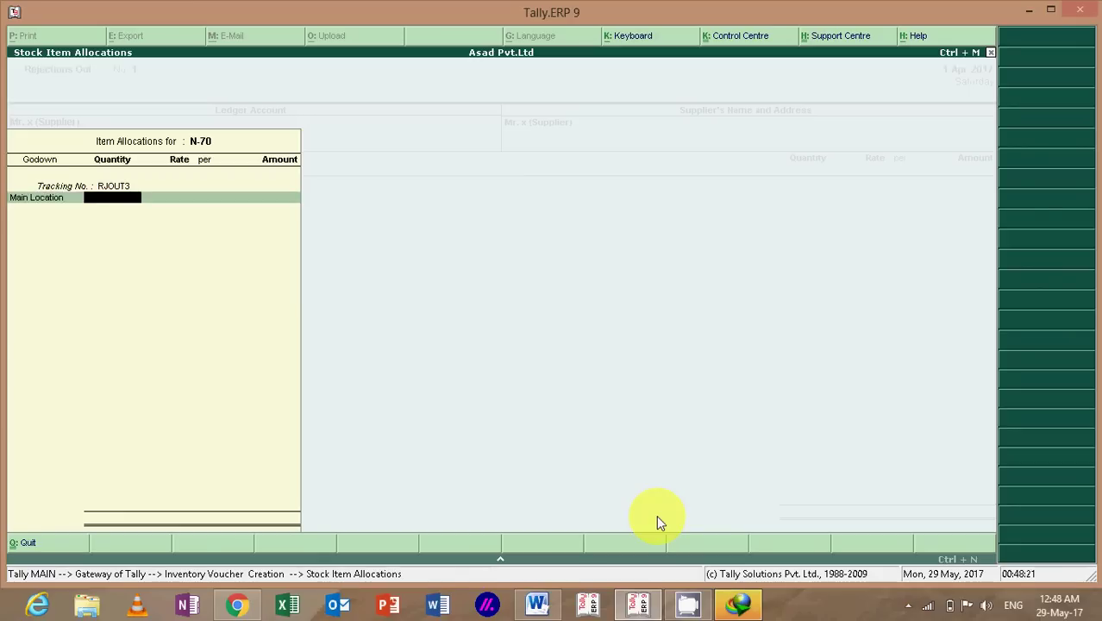
Step: Allocate 5 Nos. of N-70 at 3,000.00 in Main Location and accept the Rejections Out voucher with a blank narration
{"action": "type", "text": "5"}
{"action": "key", "text": "Return"}
{"action": "key", "text": "Return"}
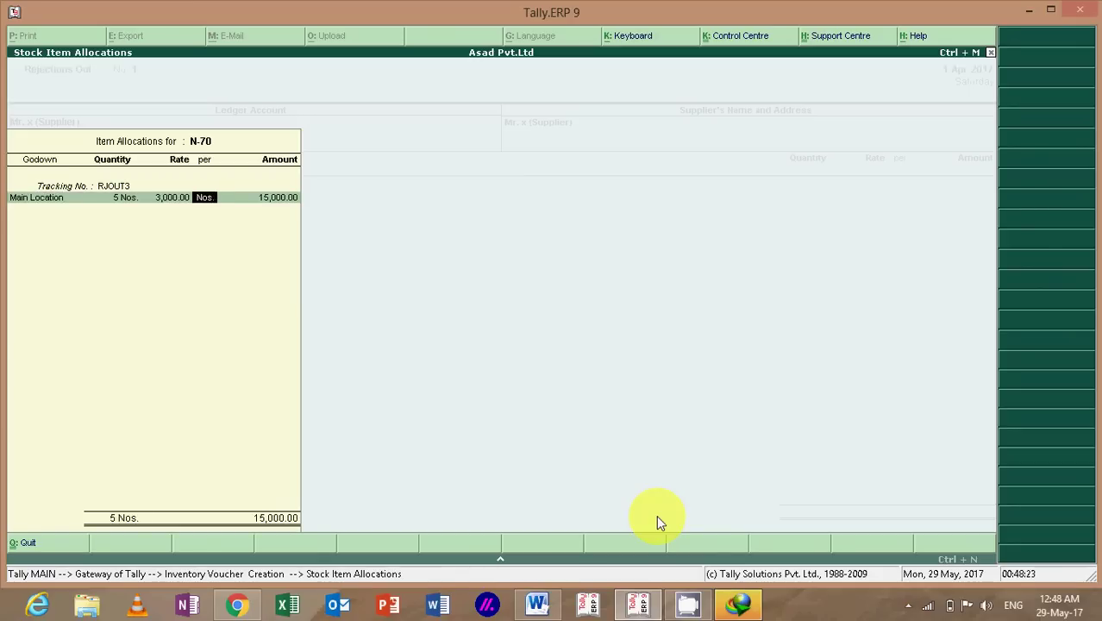
{"action": "key", "text": "Return"}
{"action": "key", "text": "Return"}
{"action": "key", "text": "Return"}
{"action": "key", "text": "Return"}
{"action": "key", "text": "Return"}
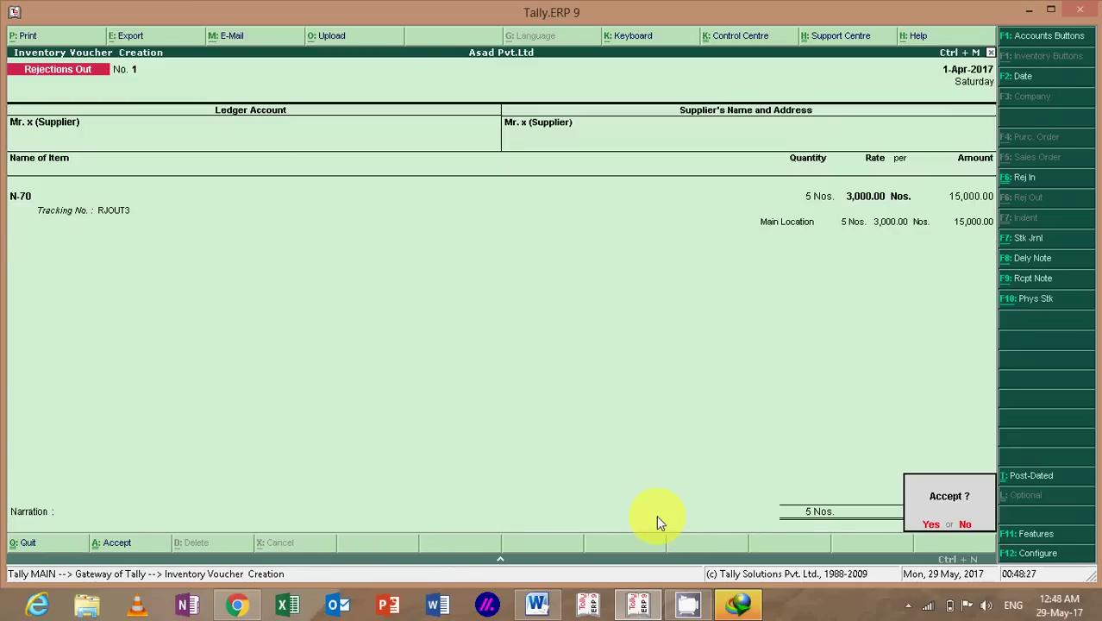
{"action": "key", "text": "Return"}
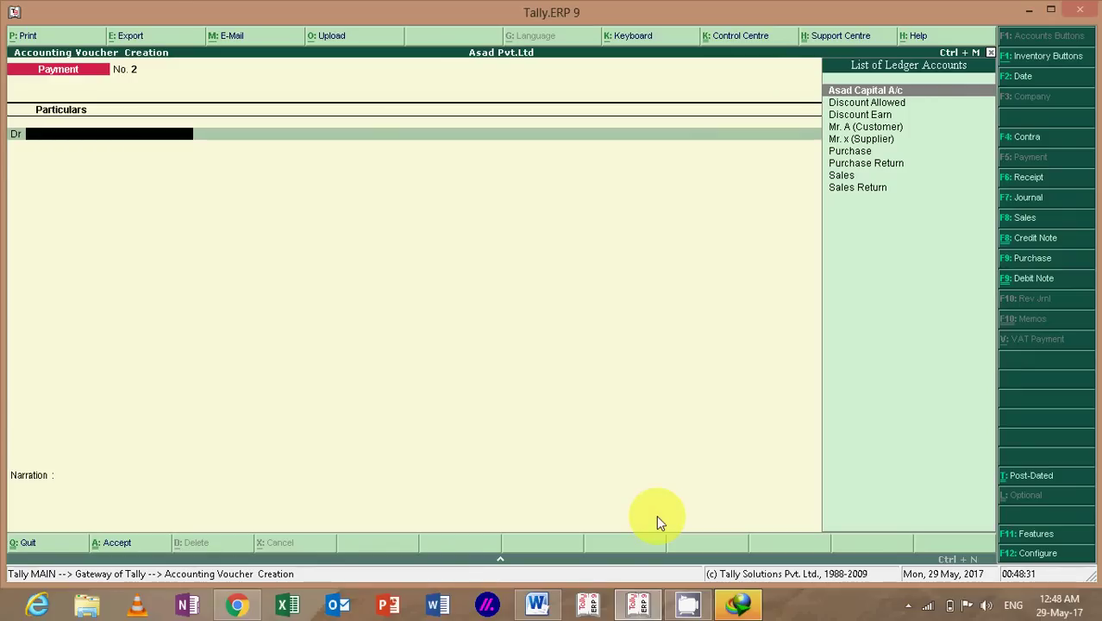
Step: Switch to the Word list and check the Debit Note entry against the Rejection Out tracking number RJOUT3
{"action": "mouse_move", "coordinate": [639, 614]}
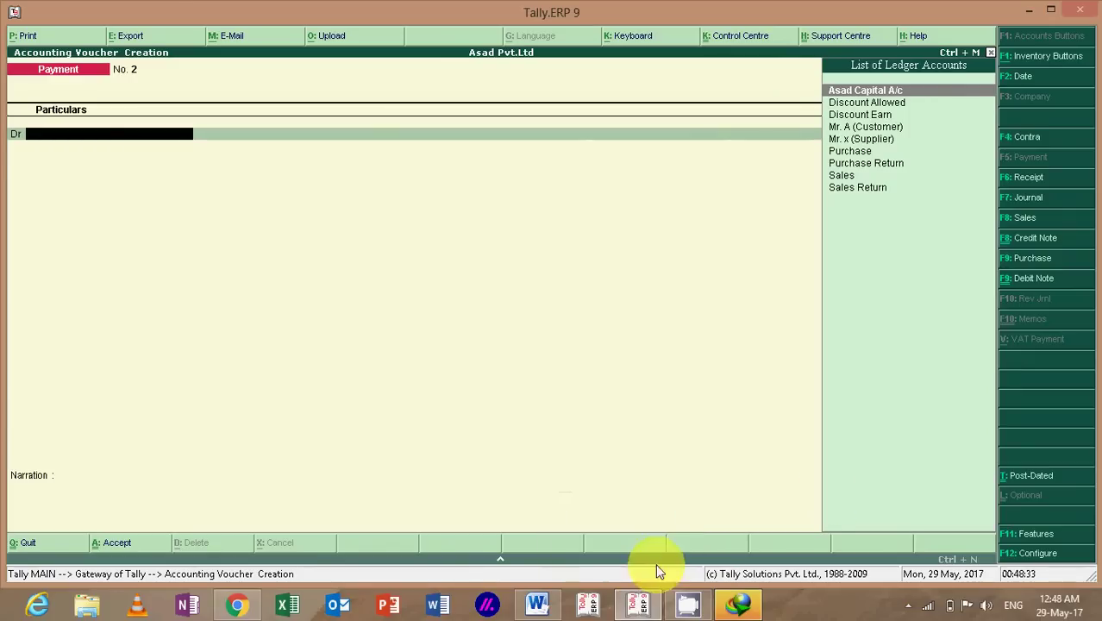
{"action": "left_click", "coordinate": [550, 590]}
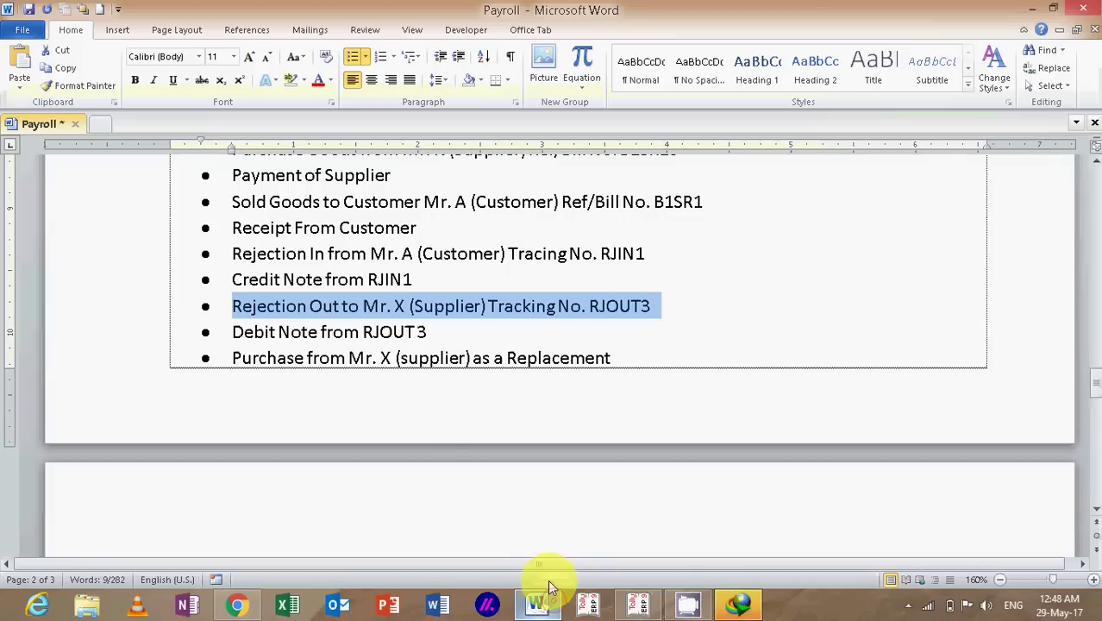
{"action": "left_click", "coordinate": [339, 340]}
{"action": "left_click_drag", "start_coordinate": [232, 334], "coordinate": [525, 345]}
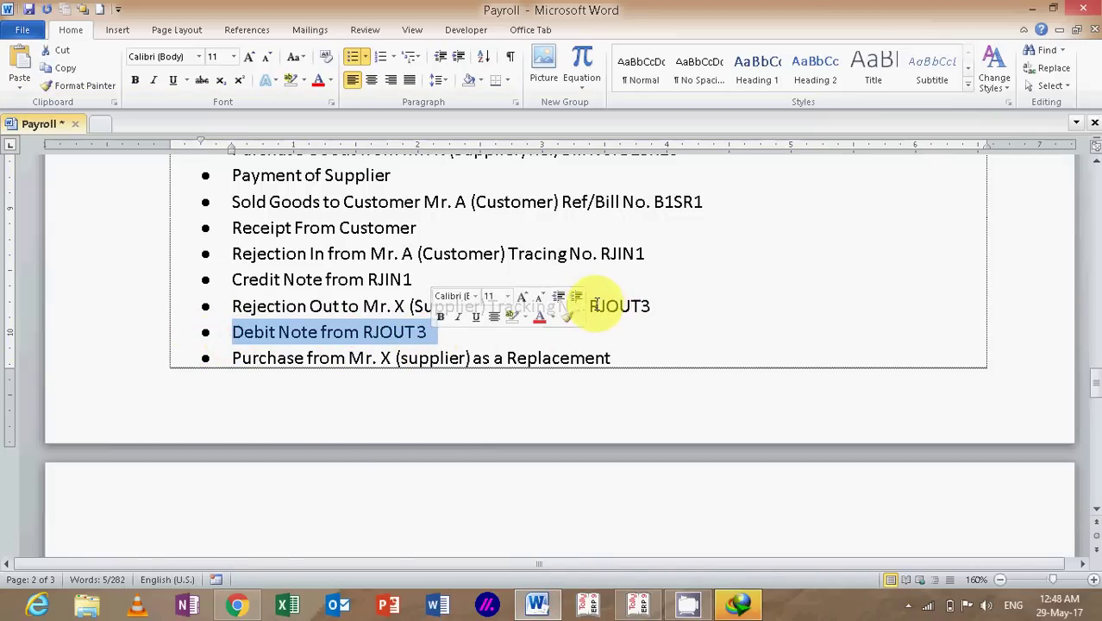
{"action": "left_click_drag", "start_coordinate": [602, 306], "coordinate": [651, 303]}
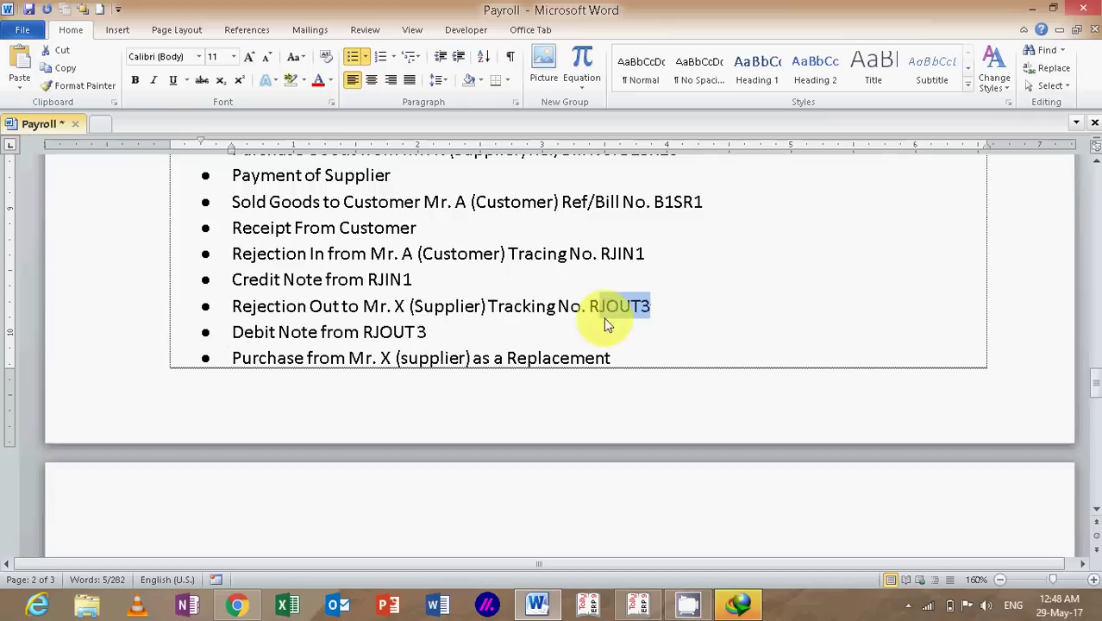
{"action": "left_click_drag", "start_coordinate": [363, 331], "coordinate": [428, 331]}
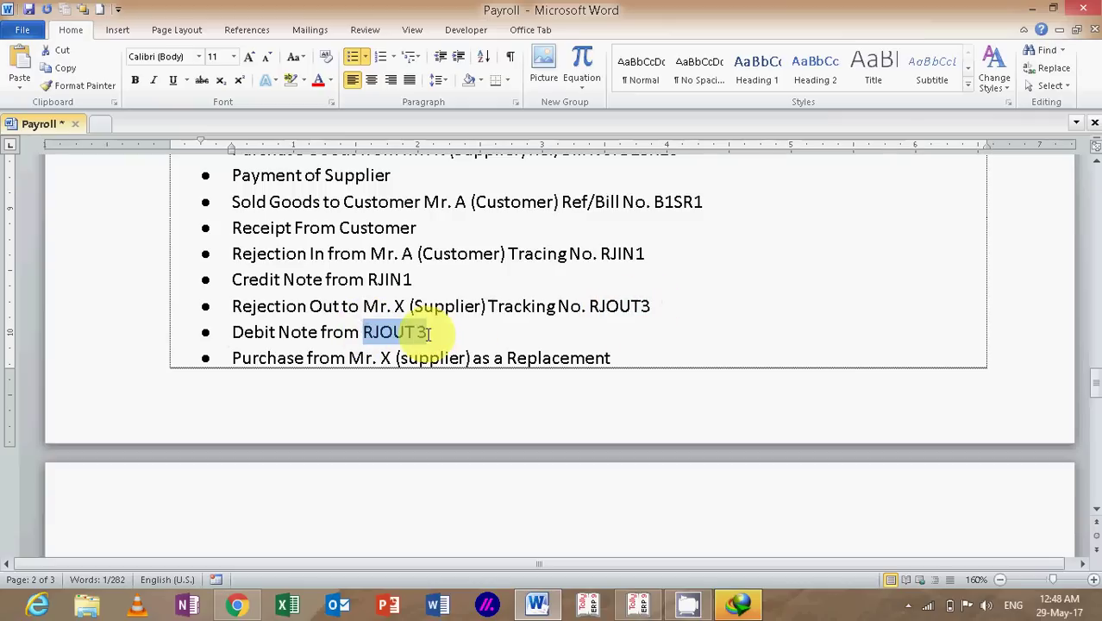
Step: Switch to Tally.ERP 9 and start a Debit Note in invoice mode with a blank reference and the supplier as party account
{"action": "left_click", "coordinate": [639, 601]}
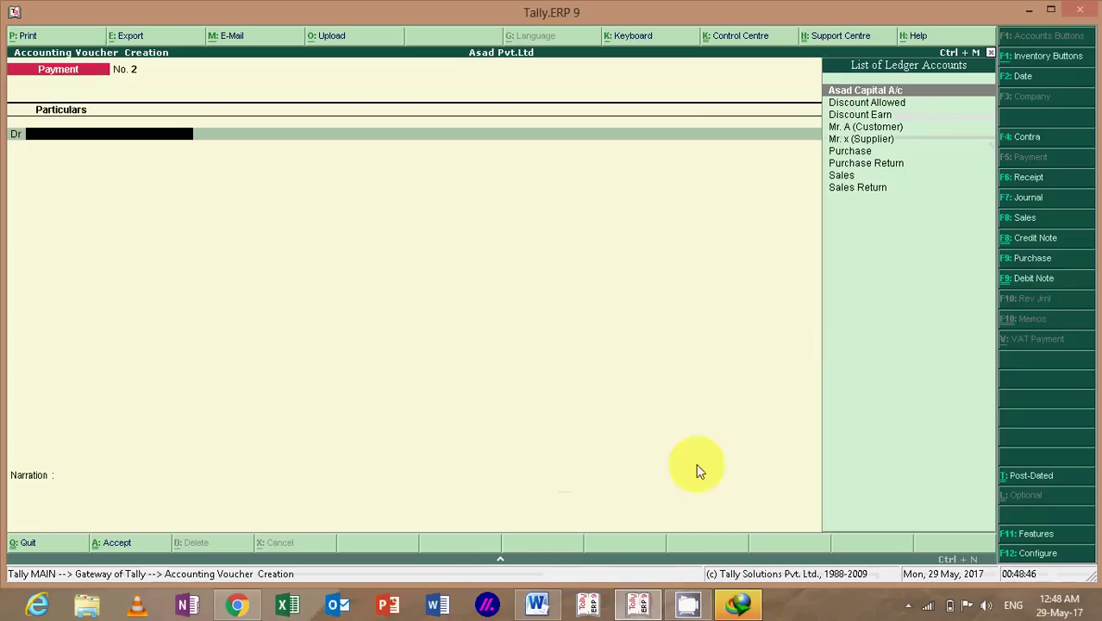
{"action": "left_click", "coordinate": [1034, 280]}
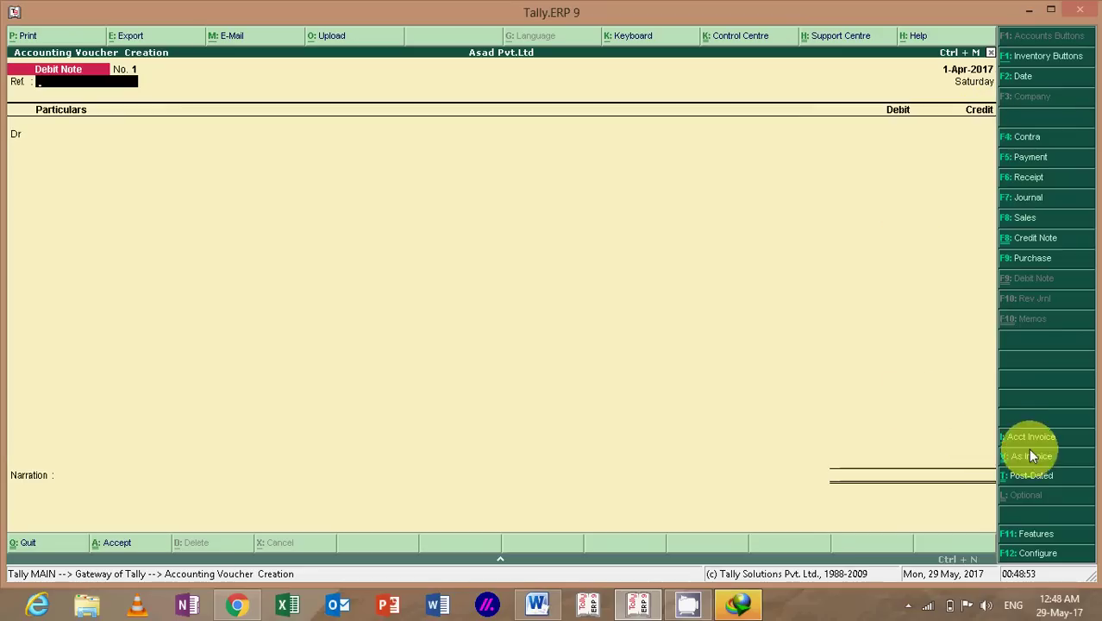
{"action": "left_click", "coordinate": [1032, 455]}
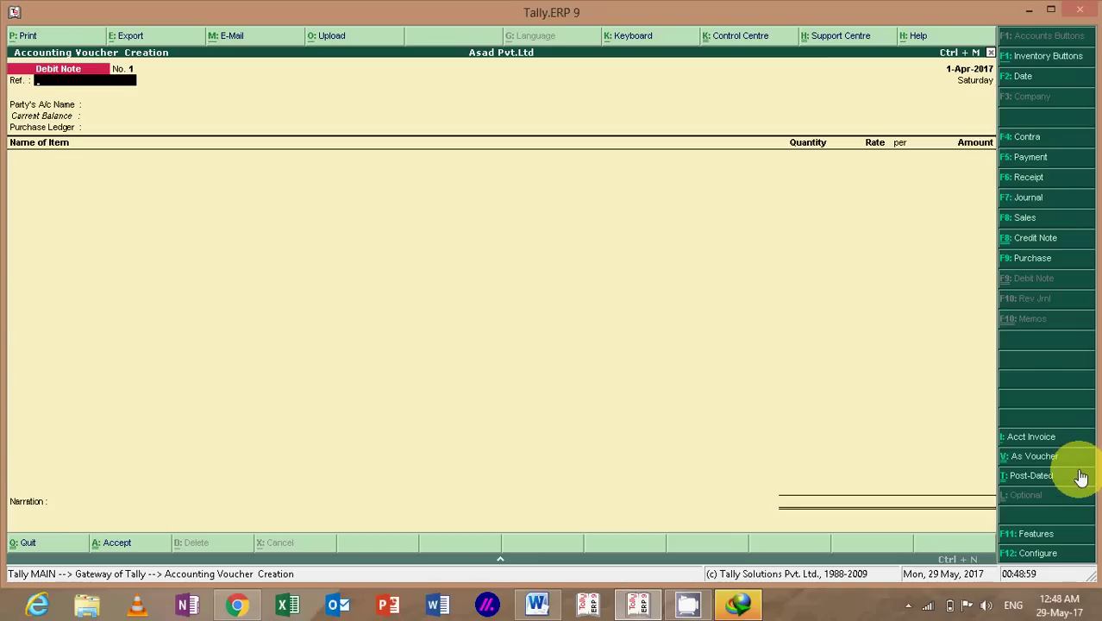
{"action": "key", "text": "Return"}
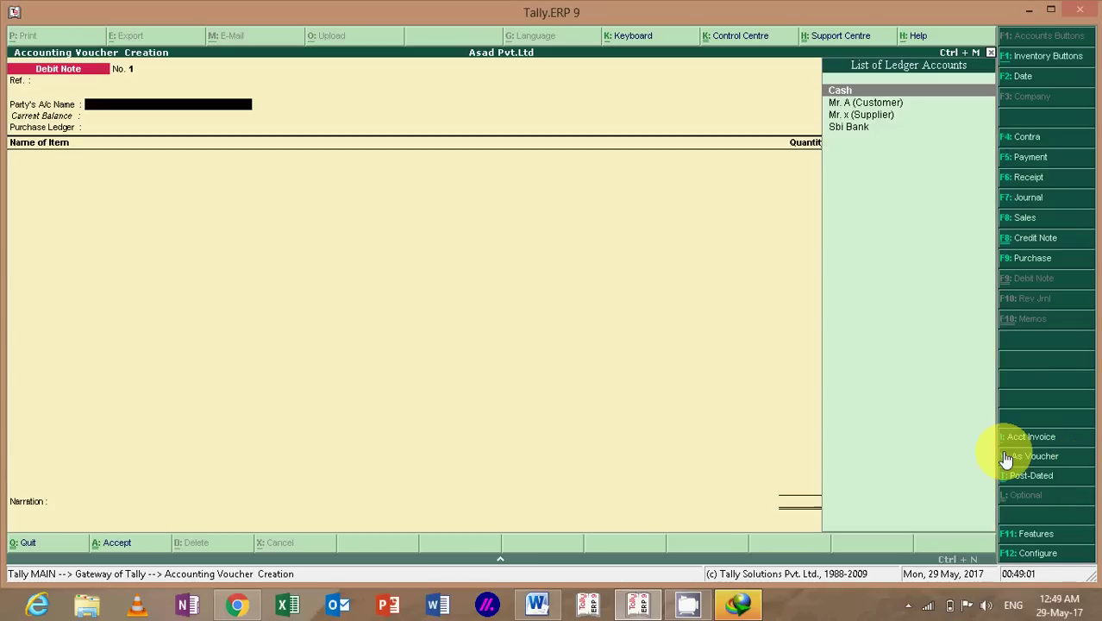
{"action": "key", "text": "Down"}
{"action": "key", "text": "Down"}
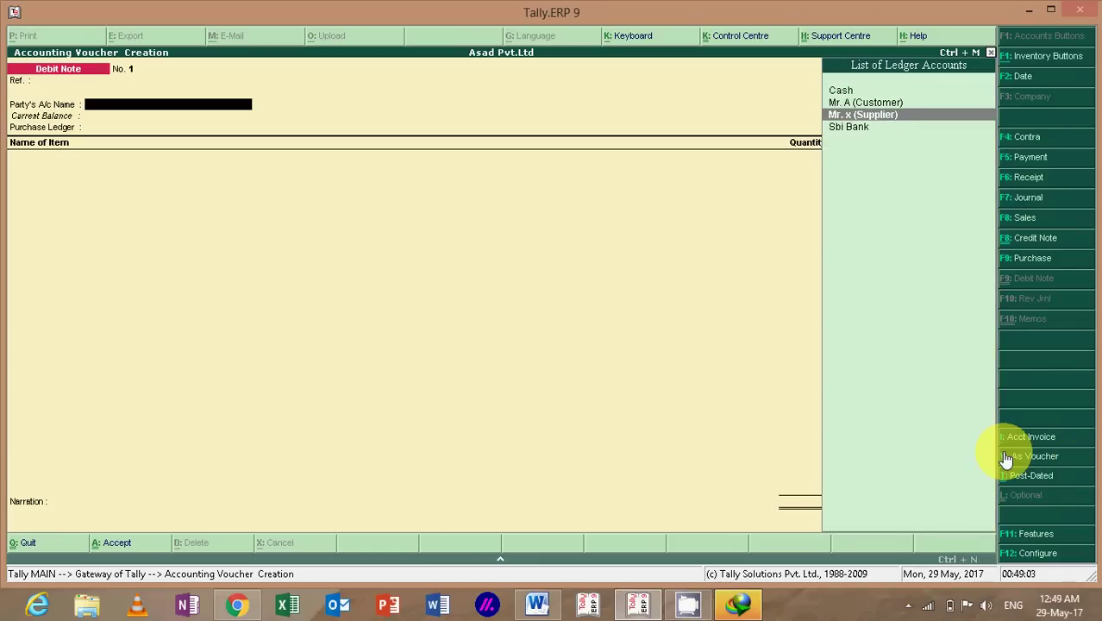
{"action": "key", "text": "Return"}
Step: Set the Debit Note's tracking number to RJOUT3 and leave the other party details unchanged
{"action": "key", "text": "Down"}
{"action": "key", "text": "Down"}
{"action": "key", "text": "Down"}
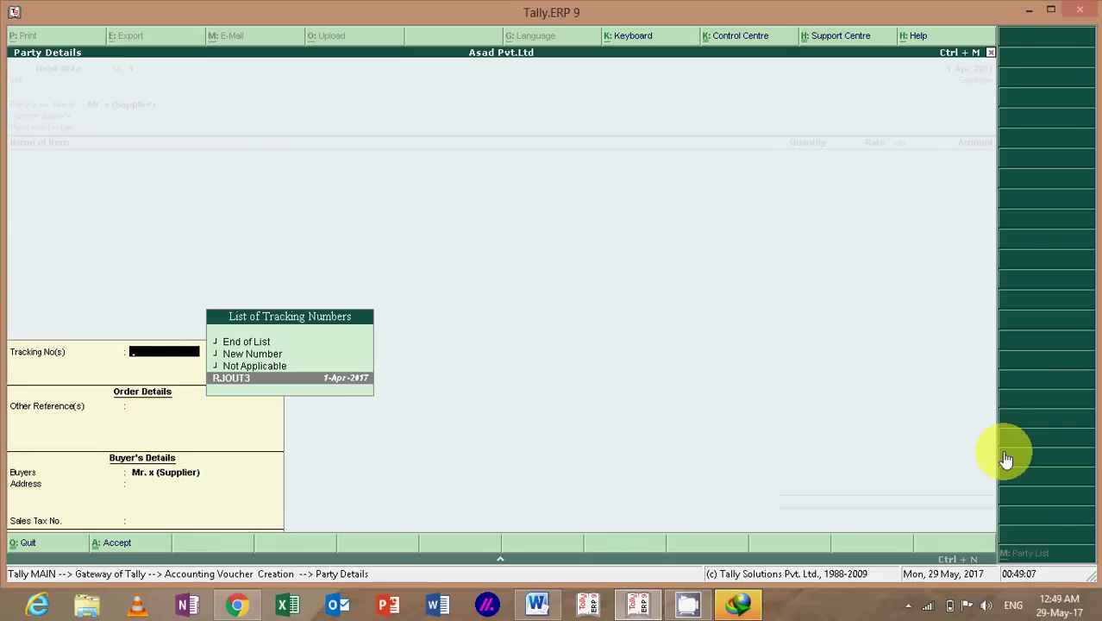
{"action": "key", "text": "Return"}
{"action": "key", "text": "Return"}
{"action": "key", "text": "Return"}
{"action": "key", "text": "Return"}
{"action": "key", "text": "Return"}
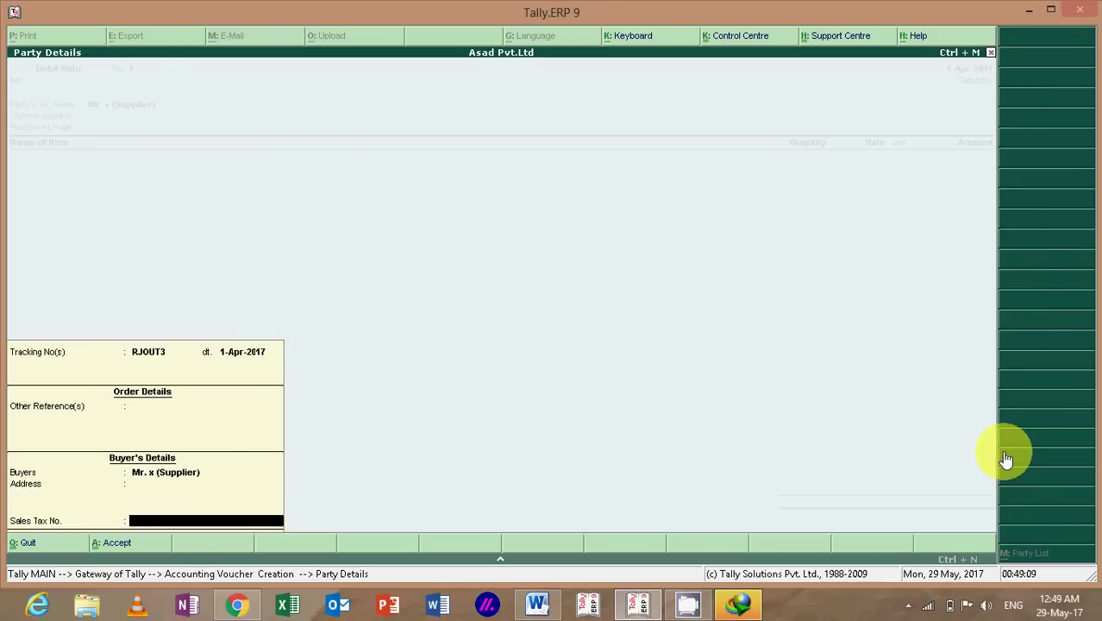
Step: Set the purchase ledger to Purchase Return and accept the N-70 allocation under RJOUT3 of 5 Nos. at 3,000.00
{"action": "key", "text": "Down"}
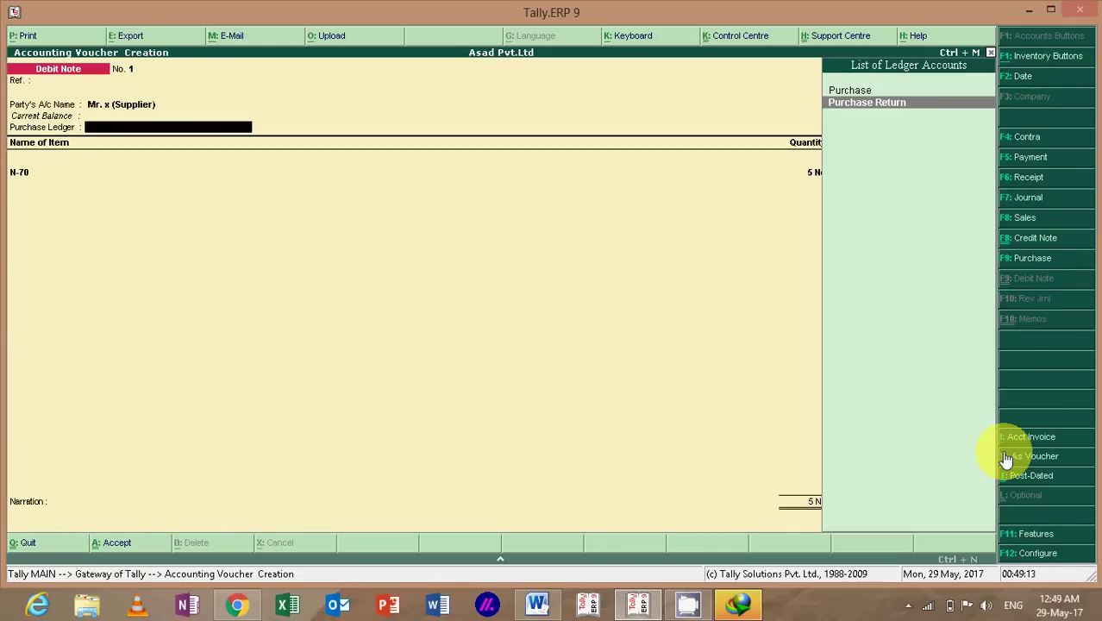
{"action": "key", "text": "Return"}
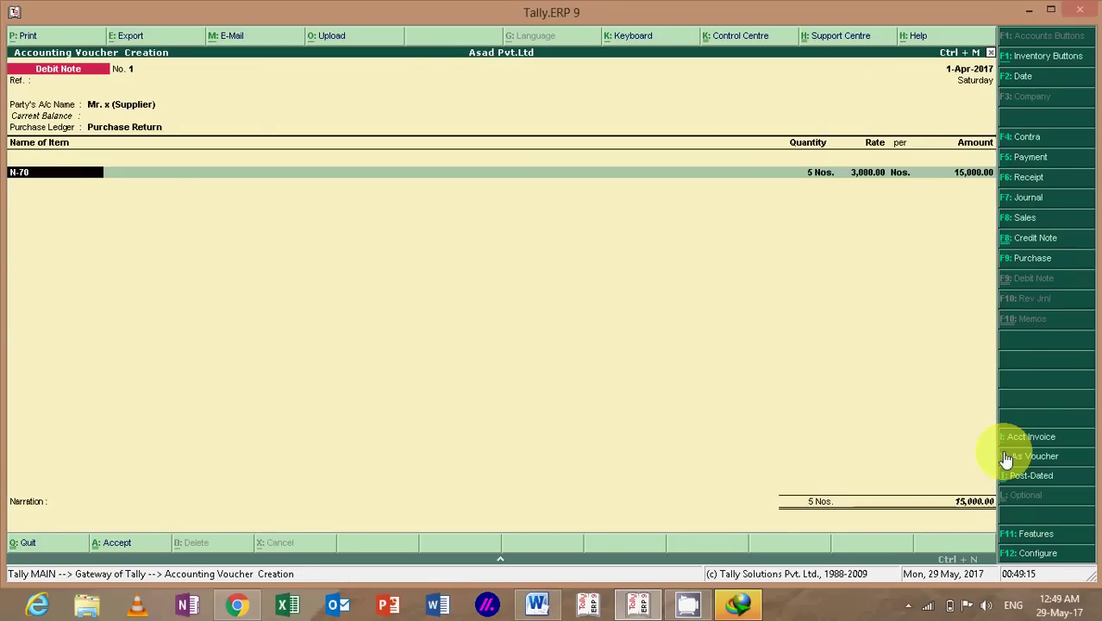
{"action": "key", "text": "Return"}
{"action": "key", "text": "Return"}
{"action": "key", "text": "Return"}
{"action": "key", "text": "Return"}
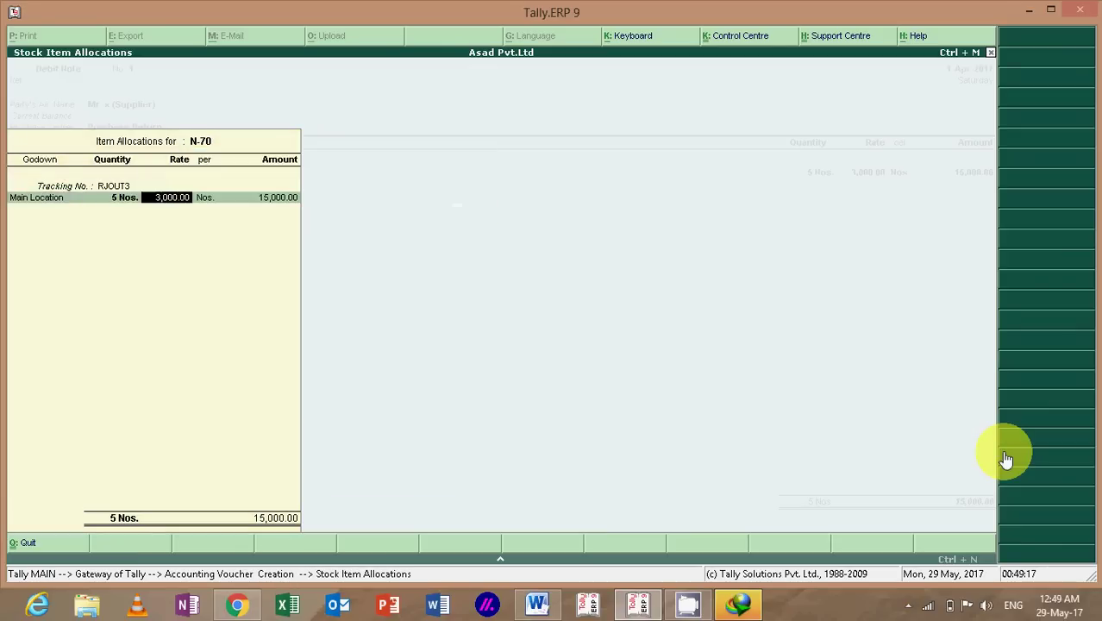
{"action": "key", "text": "Return"}
{"action": "key", "text": "Return"}
{"action": "key", "text": "Return"}
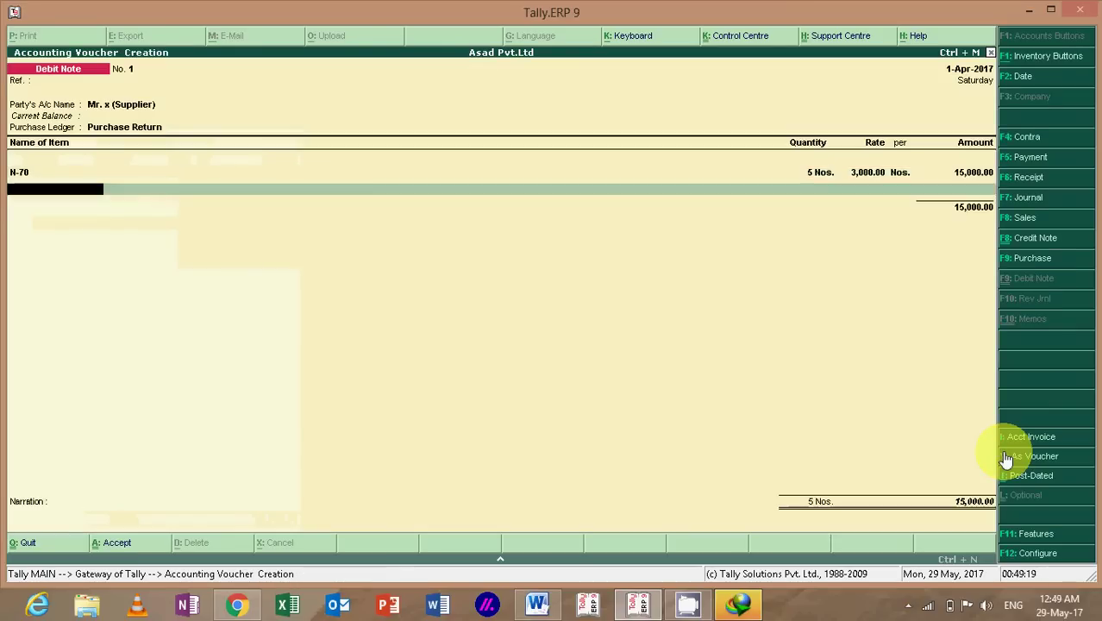
Step: Allocate the supplier's full 15,000.00 Dr as On Account and accept the Debit Note with a blank narration
{"action": "key", "text": "Return"}
{"action": "key", "text": "Return"}
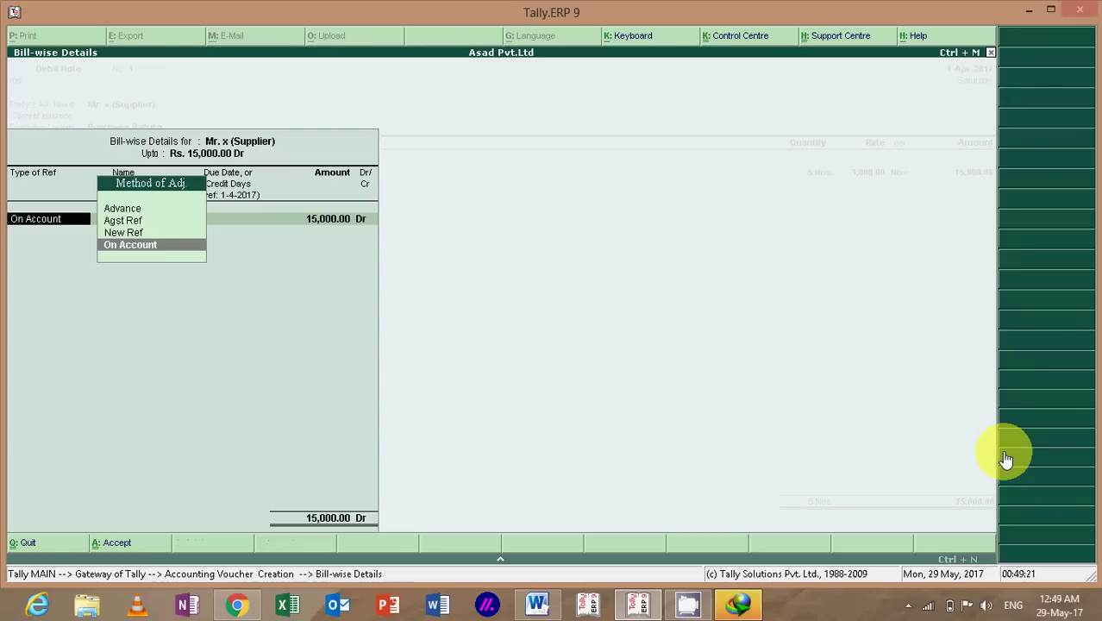
{"action": "key", "text": "Return"}
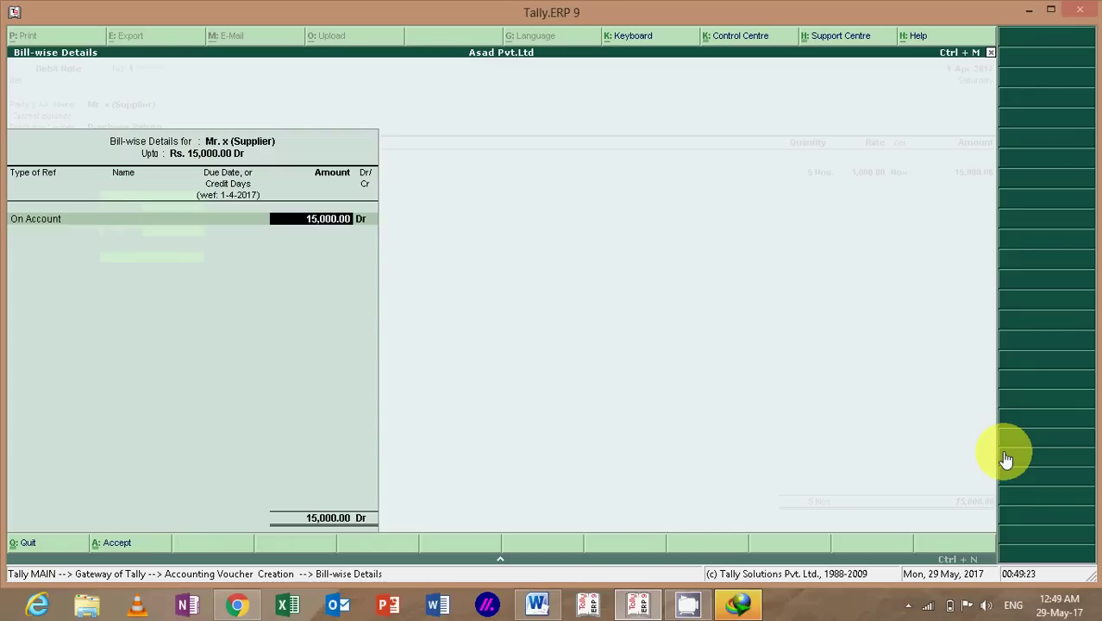
{"action": "key", "text": "Return"}
{"action": "key", "text": "Return"}
{"action": "key", "text": "Return"}
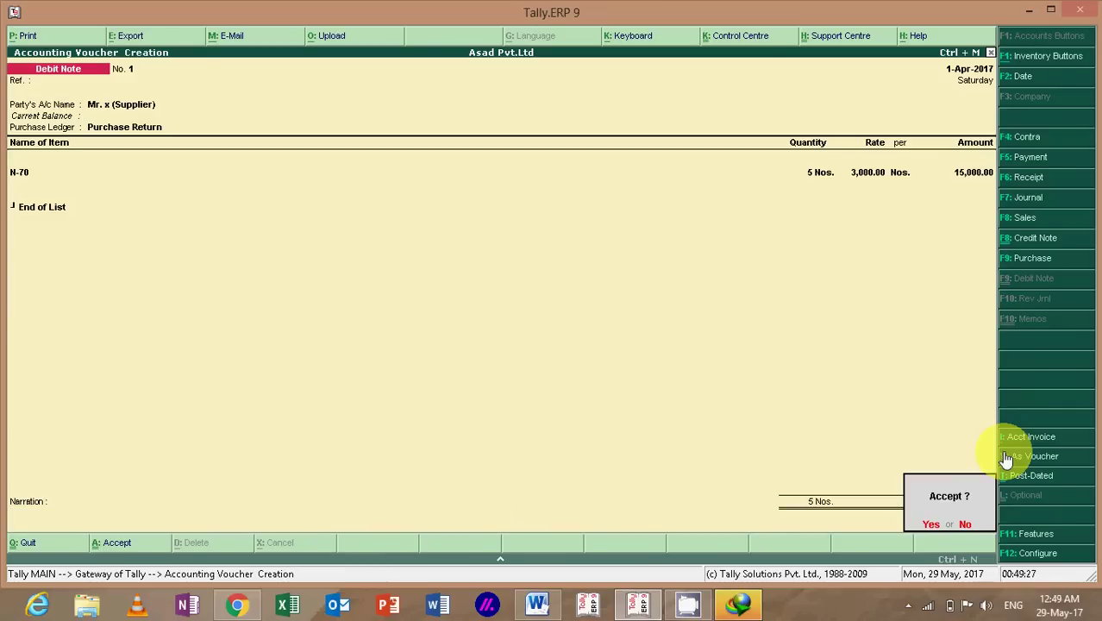
{"action": "key", "text": "Return"}
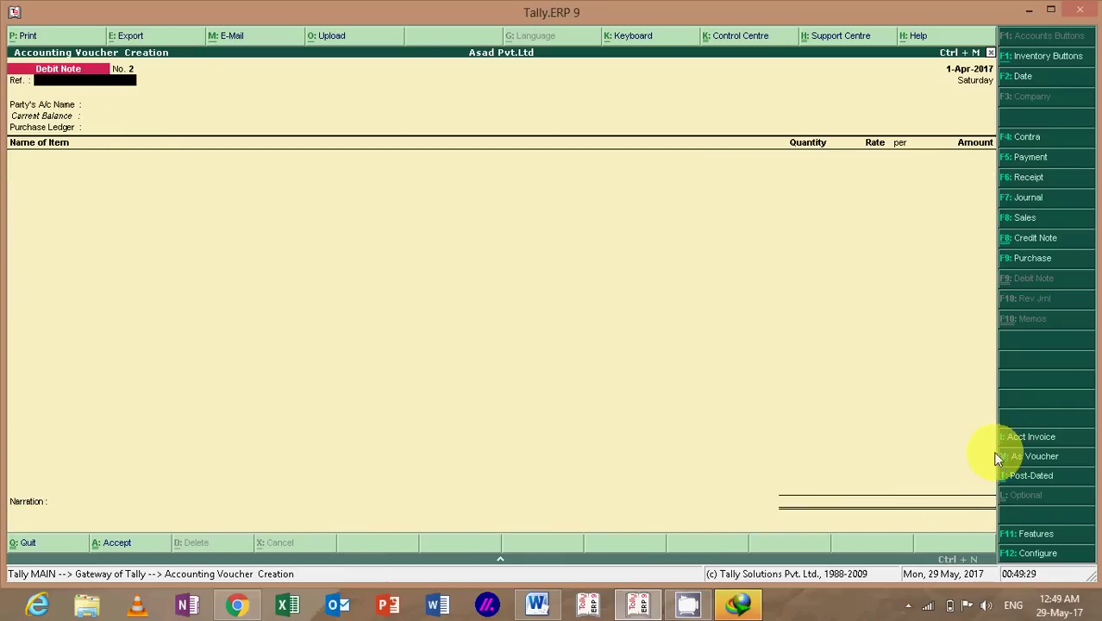
Step: Switch to the Word list and check the entries from the Debit Note onward
{"action": "left_click", "coordinate": [554, 609]}
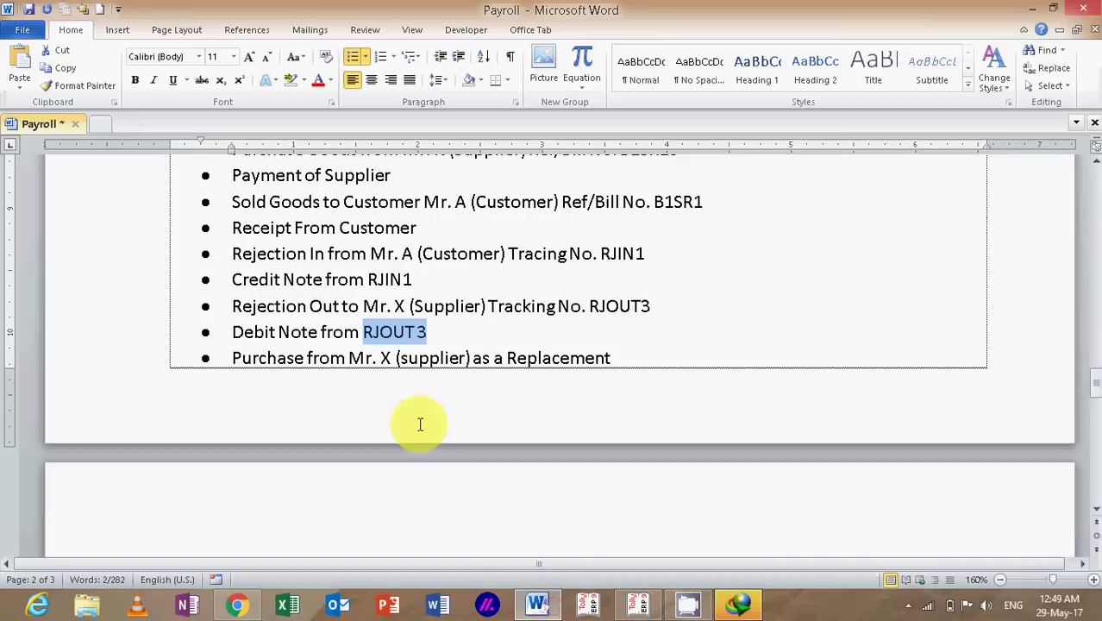
{"action": "left_click", "coordinate": [310, 333]}
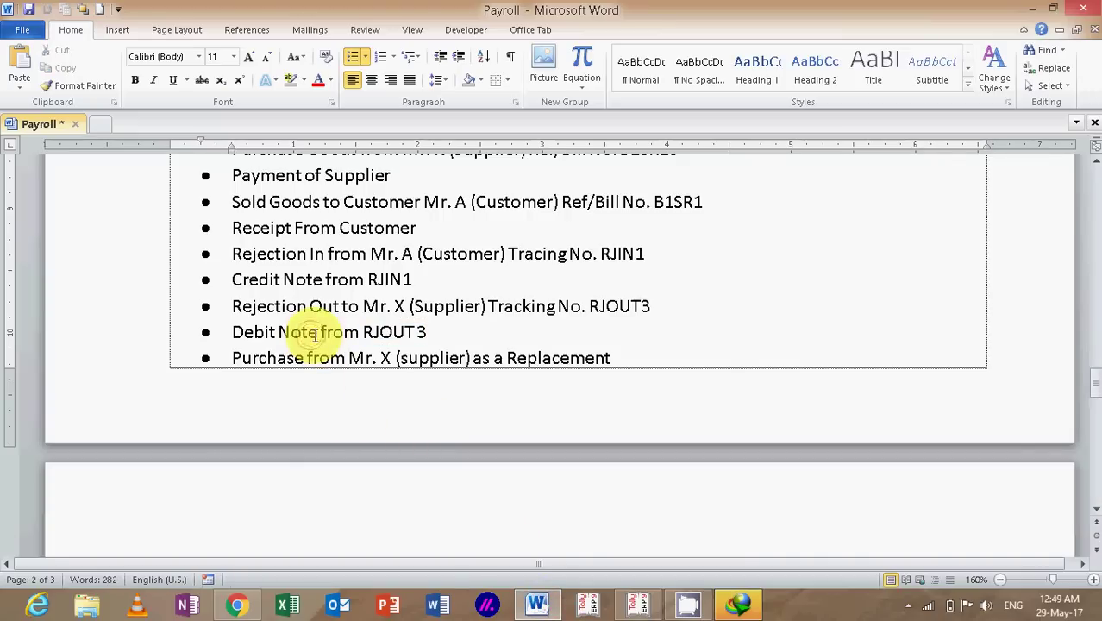